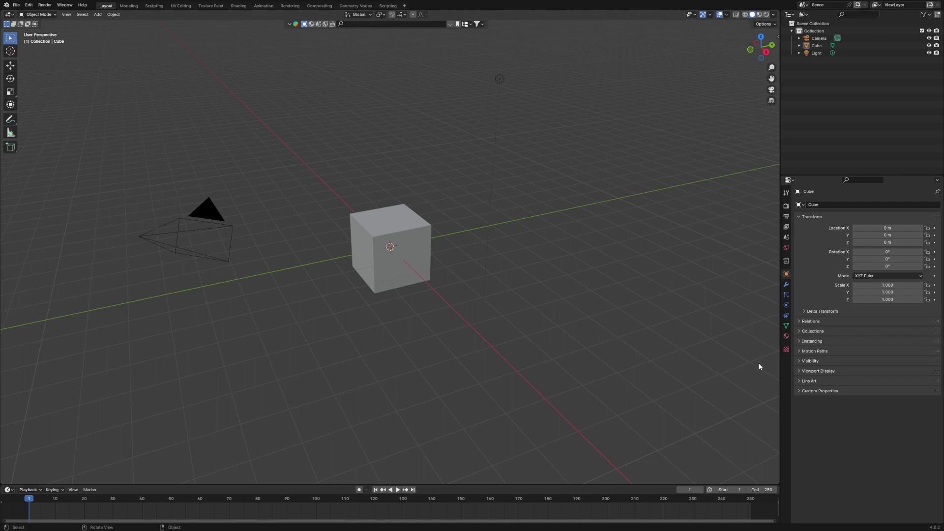
# Step: Add a default 1000-particle emitter system to the Cube, then box-select the camera, cube and light
pyautogui.click(786, 297)
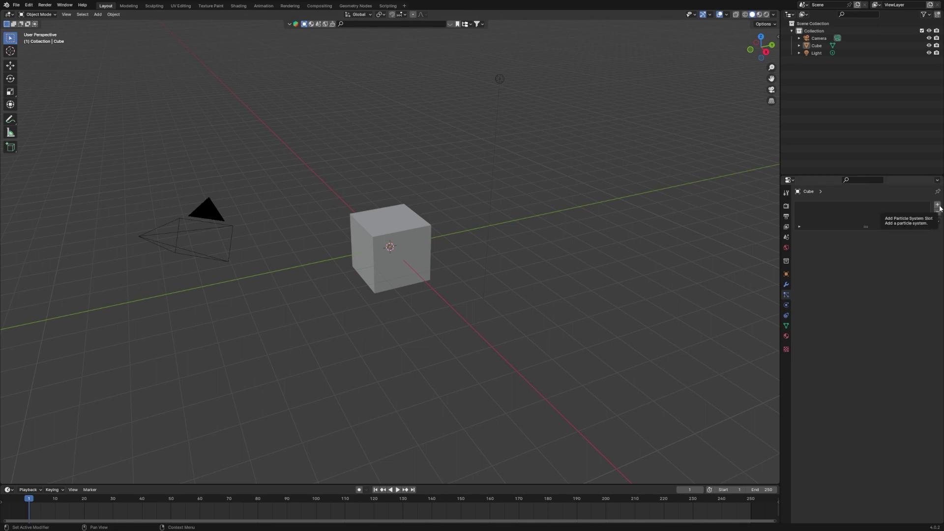
pyautogui.click(394, 228)
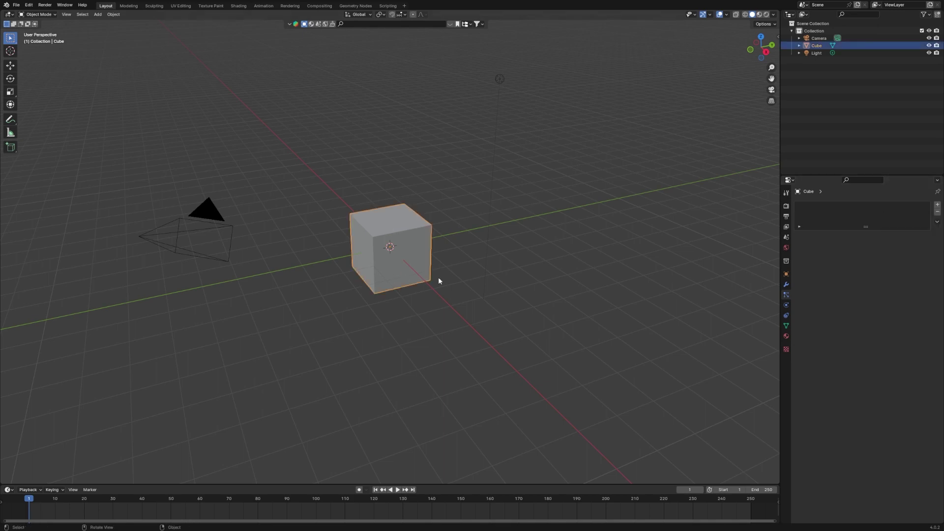
pyautogui.click(938, 206)
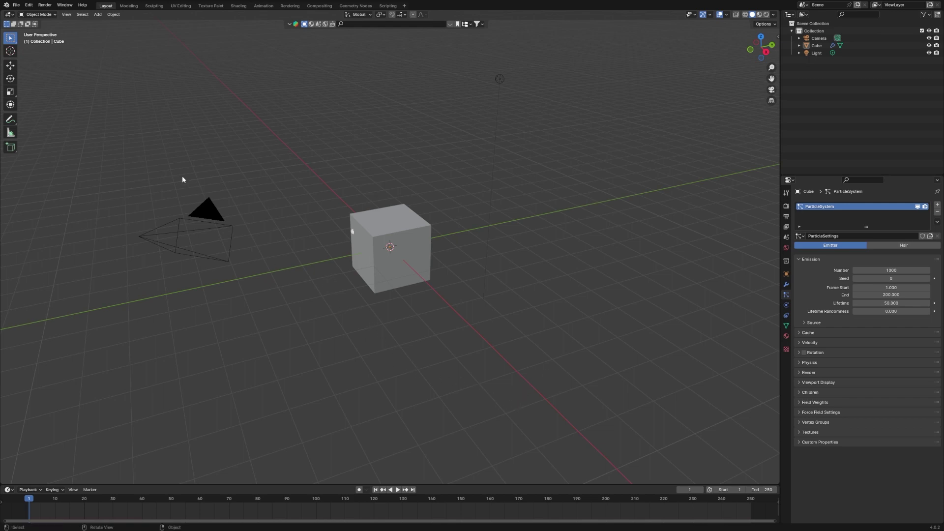
pyautogui.moveTo(182, 176); pyautogui.dragTo(575, 283)
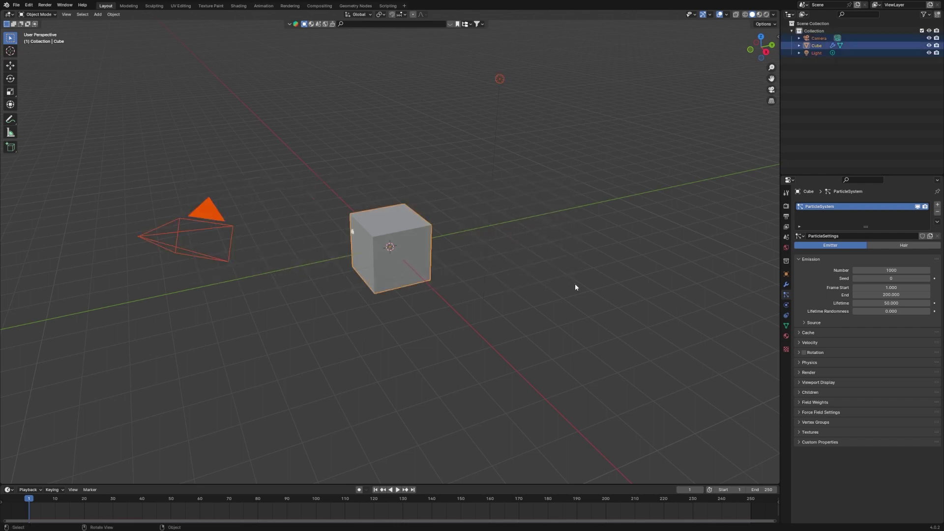
# Step: Delete the camera, cube and light, and add a torus viewed from the front
pyautogui.press('Delete')
pyautogui.hotkey('shift', 'a')
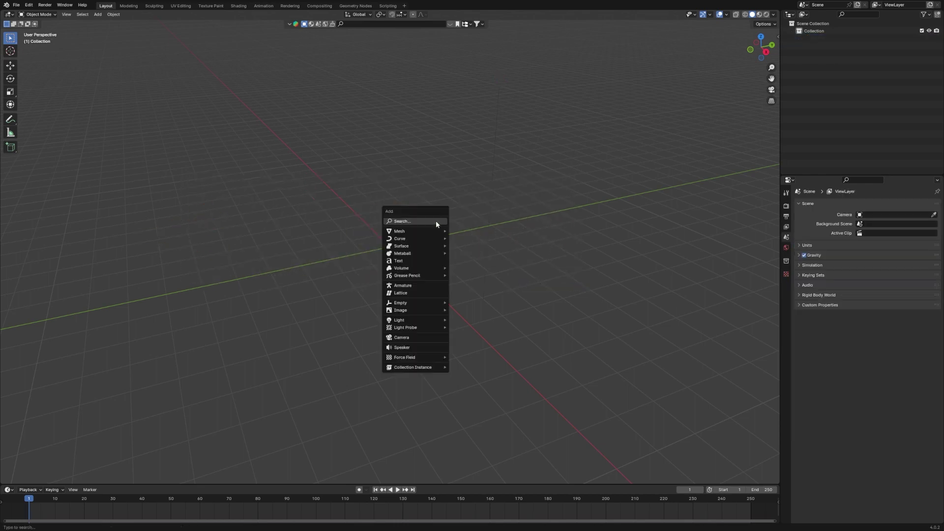
pyautogui.moveTo(426, 231)
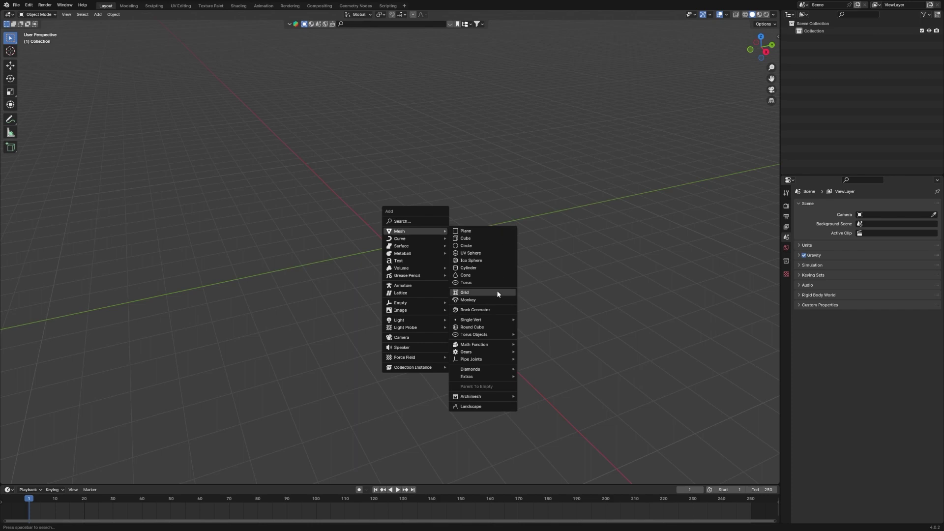
pyautogui.click(497, 283)
pyautogui.press('KP_1')
pyautogui.scroll(5, 510, 294)
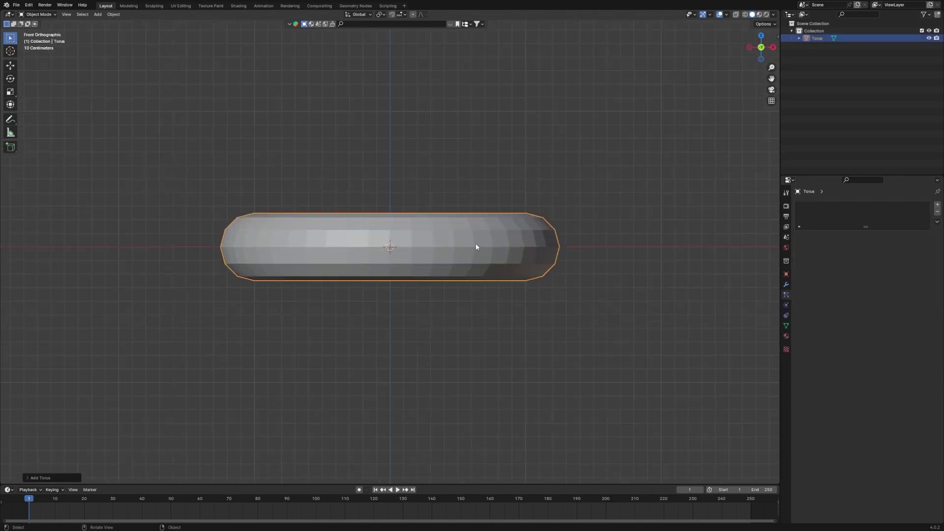
# Step: Give the torus 50 major and 50 minor segments and shade it auto smooth
pyautogui.click(49, 479)
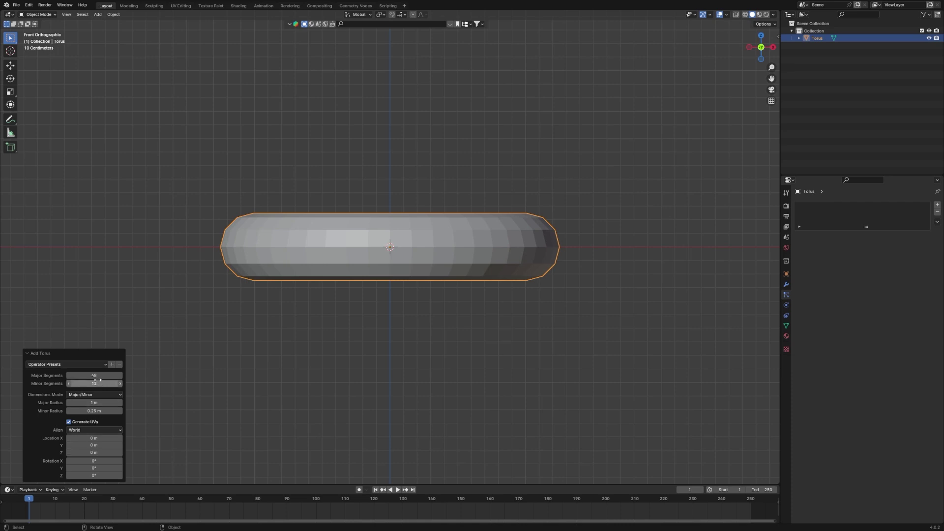
pyautogui.moveTo(97, 378); pyautogui.dragTo(97, 384)
pyautogui.write('50')
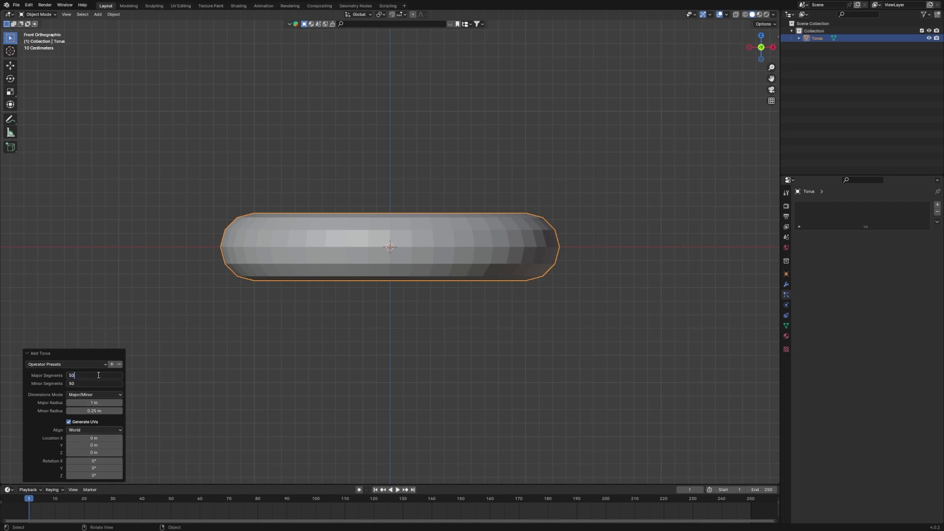
pyautogui.press('Return')
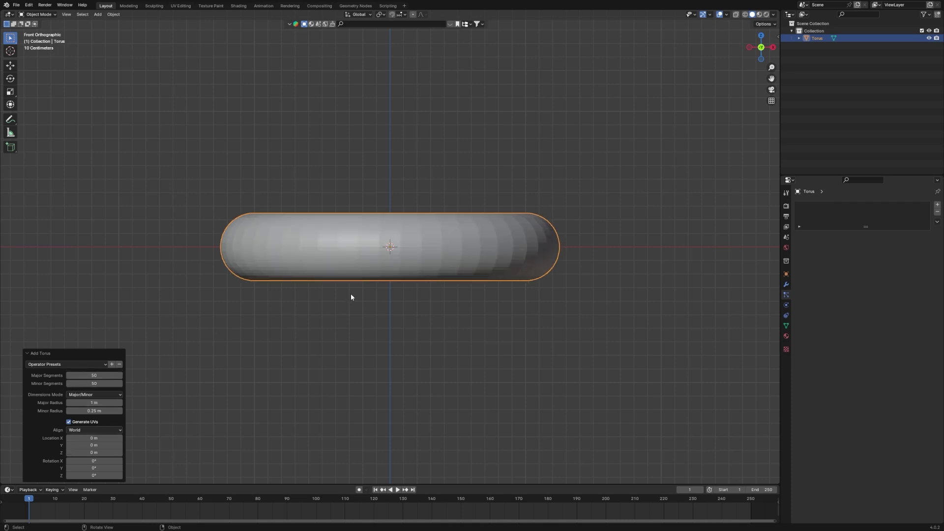
pyautogui.rightClick(394, 259)
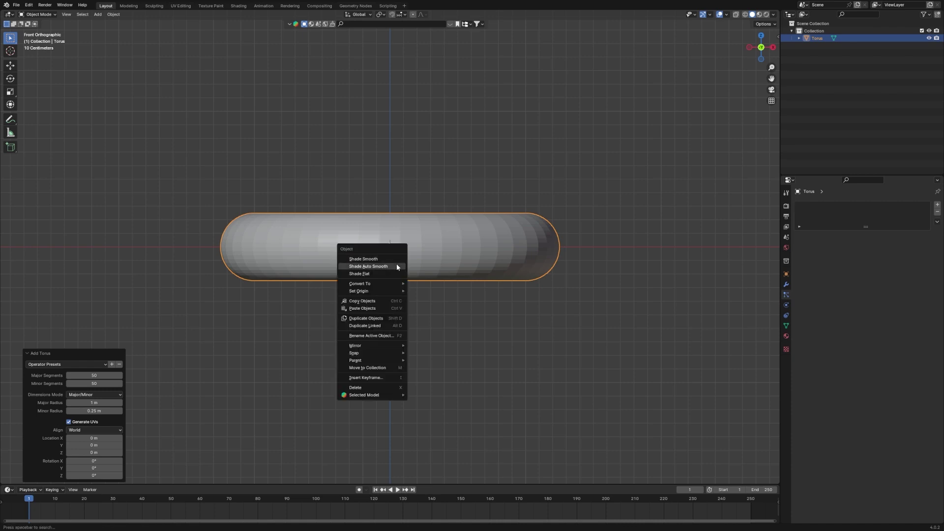
pyautogui.click(396, 266)
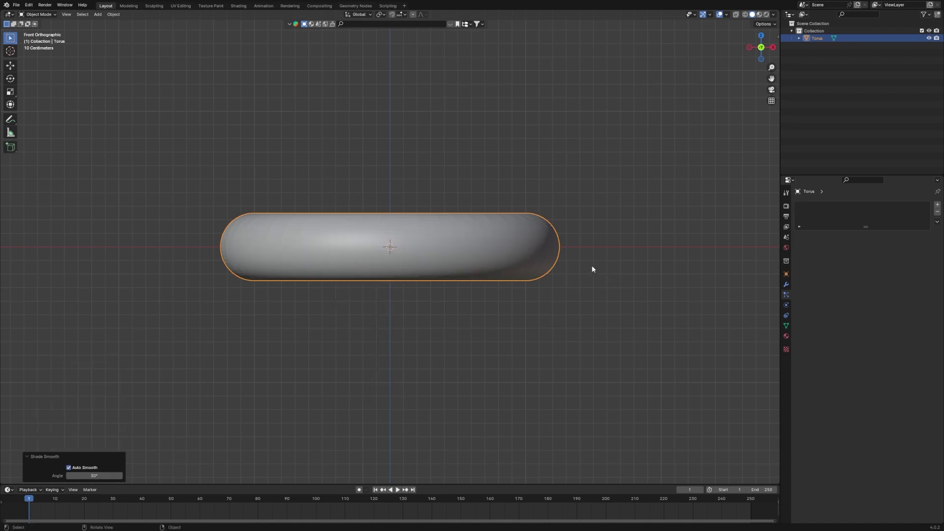
pyautogui.click(787, 285)
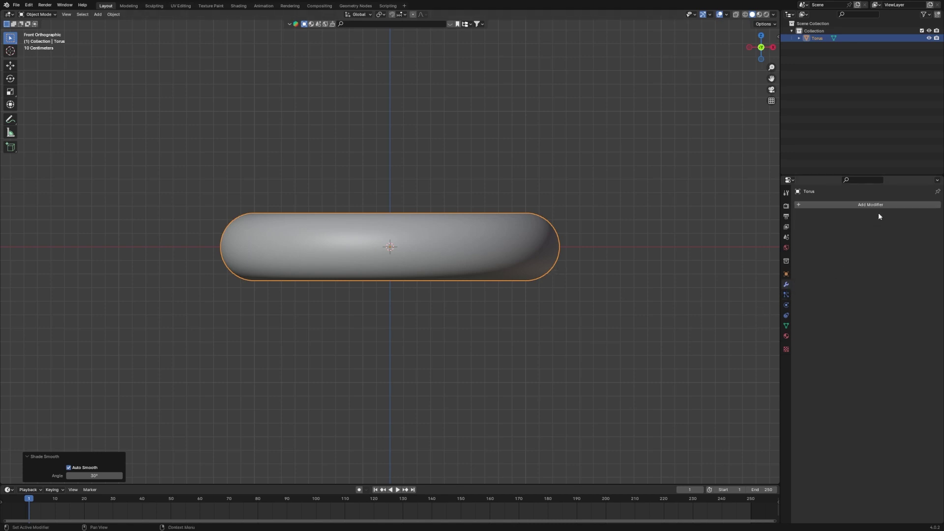
# Step: Add a Subdivision Surface modifier to the torus and collapse its panel
pyautogui.click(880, 206)
pyautogui.moveTo(866, 228)
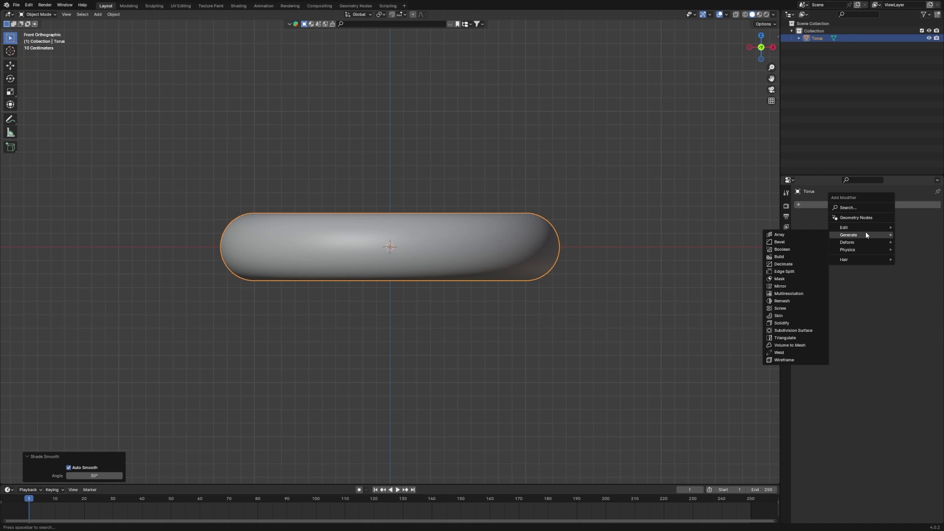
pyautogui.click(802, 331)
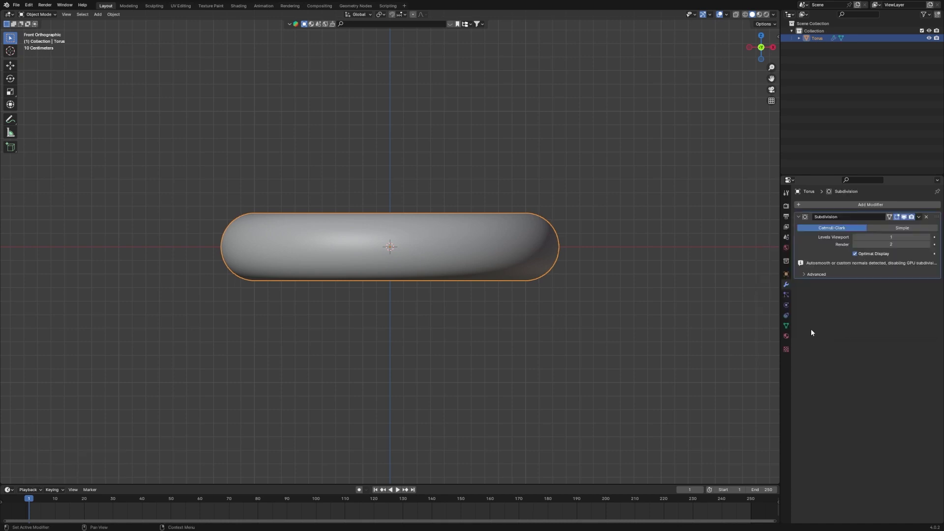
pyautogui.click(800, 217)
# Step: Add a Simple Deform twist above Subdivision and raise its angle to 241°
pyautogui.click(831, 205)
pyautogui.moveTo(831, 203)
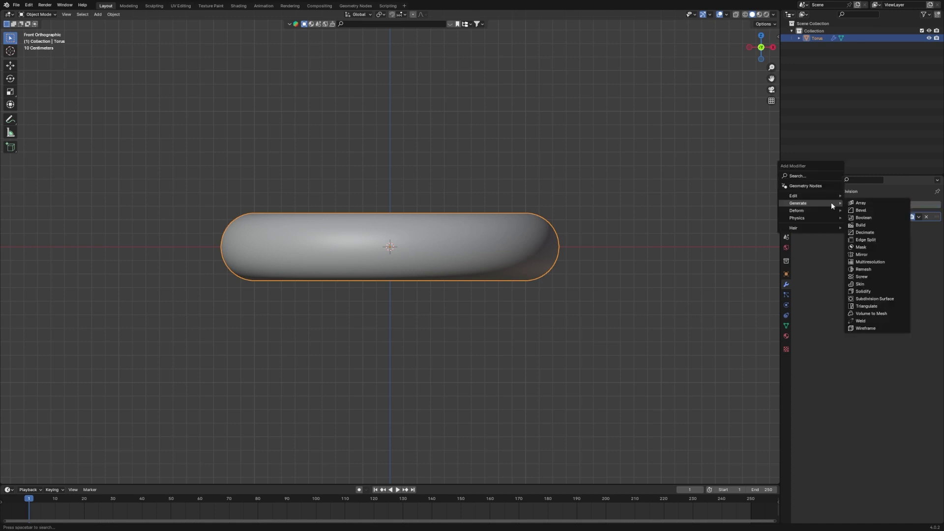
pyautogui.write('simple')
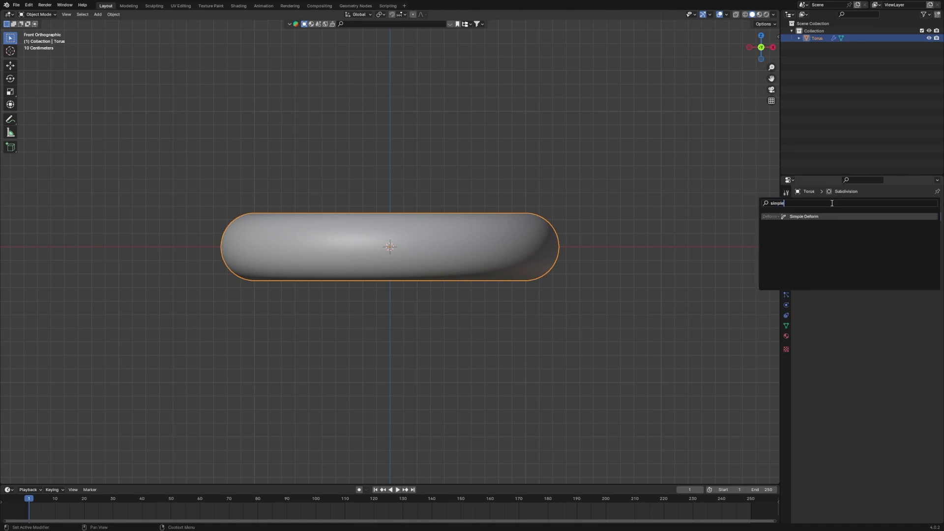
pyautogui.press('Return')
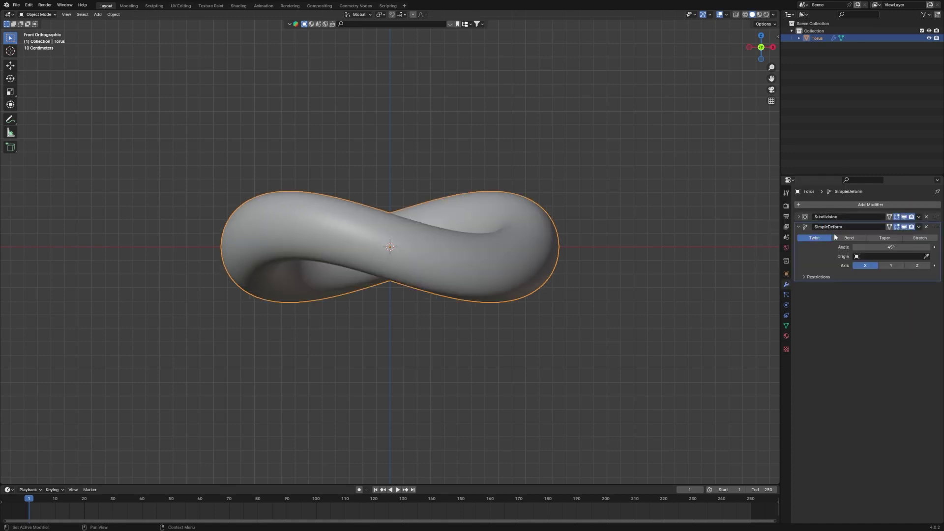
pyautogui.moveTo(937, 229); pyautogui.dragTo(936, 217)
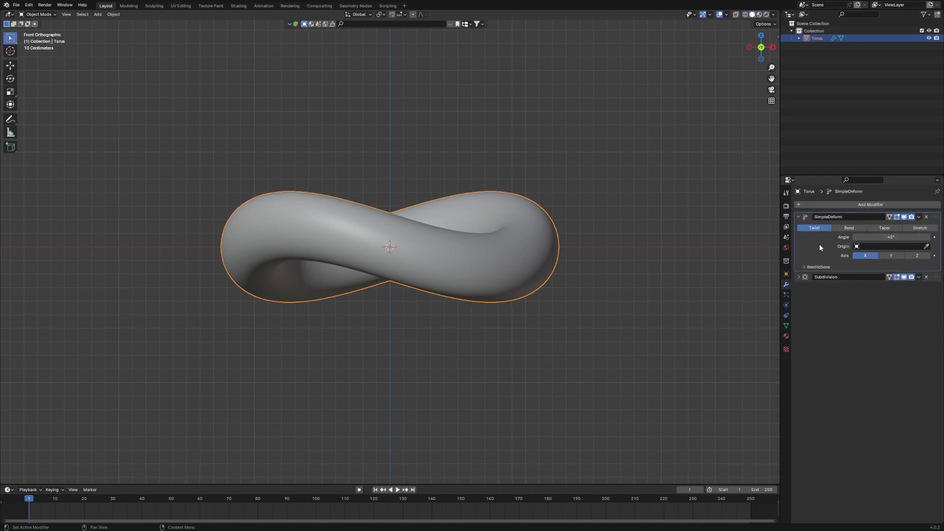
pyautogui.moveTo(864, 237); pyautogui.dragTo(936, 238)
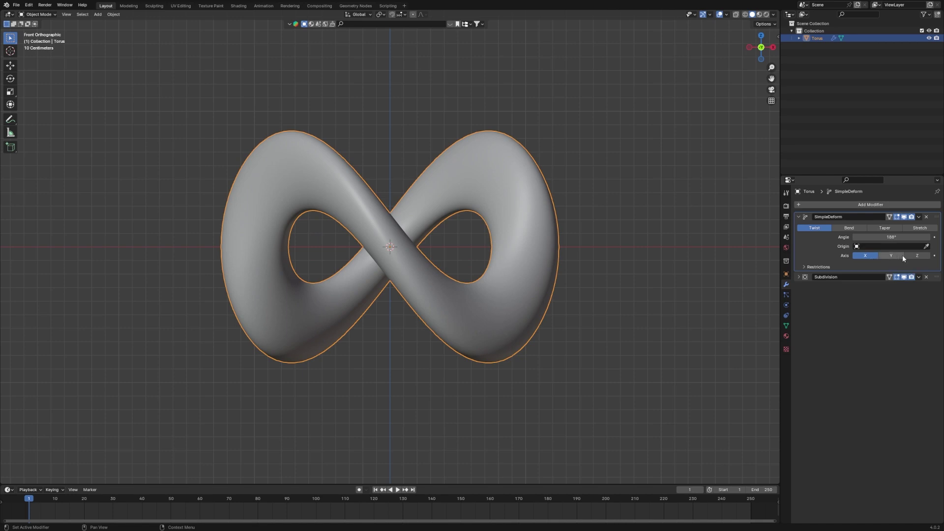
pyautogui.moveTo(893, 237); pyautogui.dragTo(932, 237)
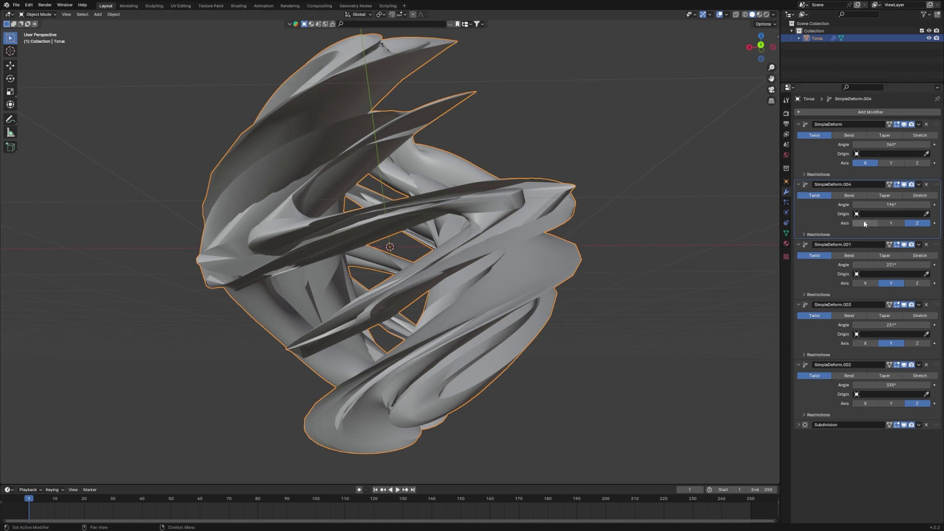
# Step: Collapse the stacked SimpleDeform panels and expand the Subdivision modifier's settings
pyautogui.moveTo(805, 127); pyautogui.dragTo(798, 156)
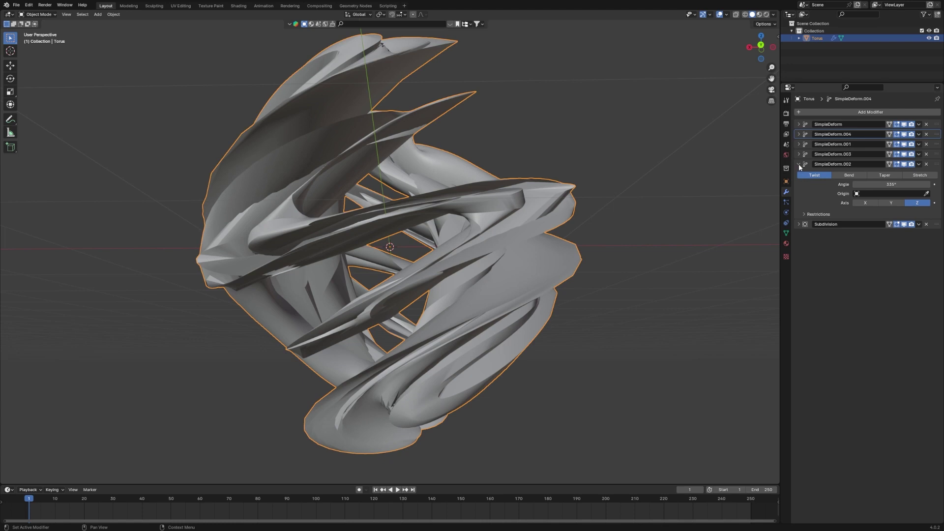
pyautogui.click(799, 165)
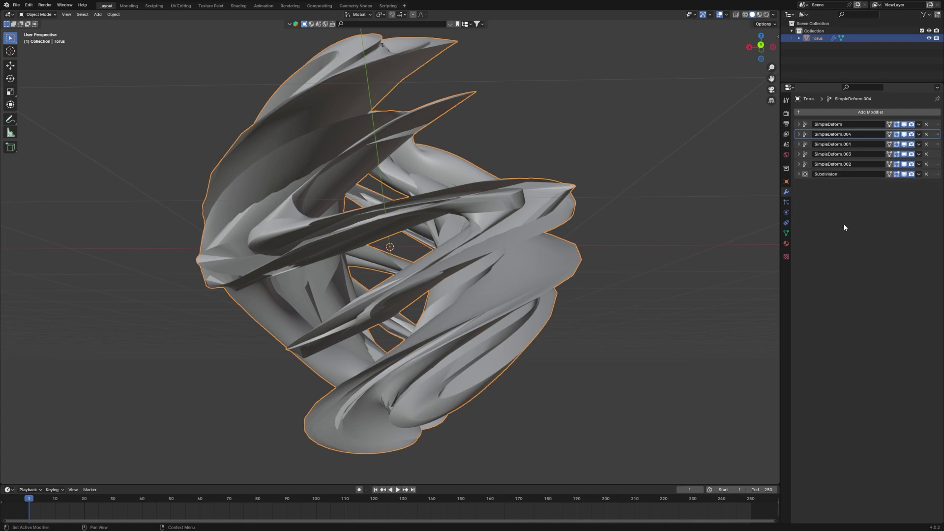
pyautogui.click(799, 175)
pyautogui.hotkey('ctrl', 's')
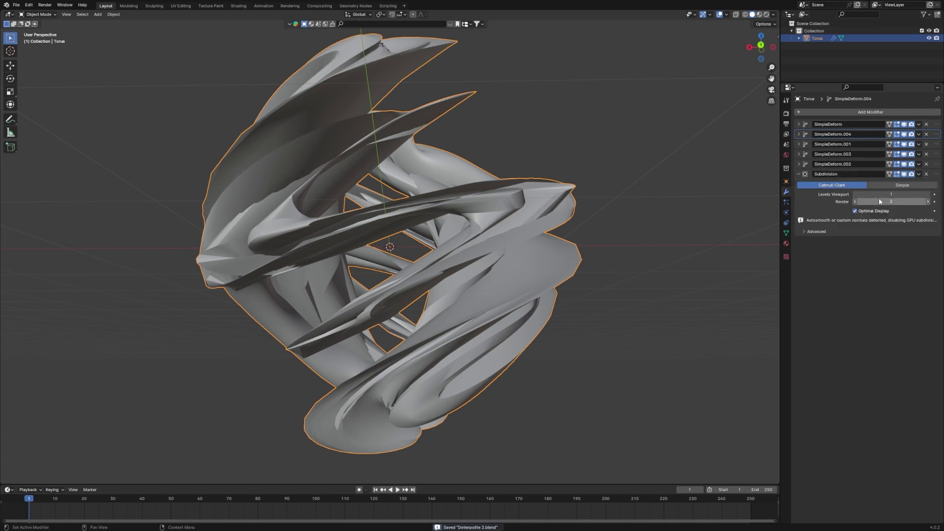
# Step: Set Subdivision levels to 3 for the viewport and 5 for rendering
pyautogui.doubleClick(882, 194)
pyautogui.press('BackSpace')
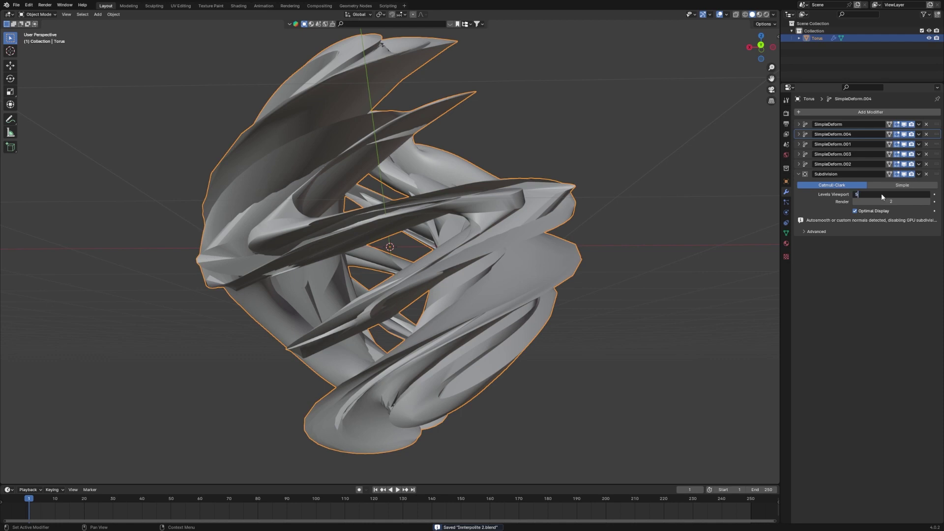
pyautogui.write('5')
pyautogui.press('Return')
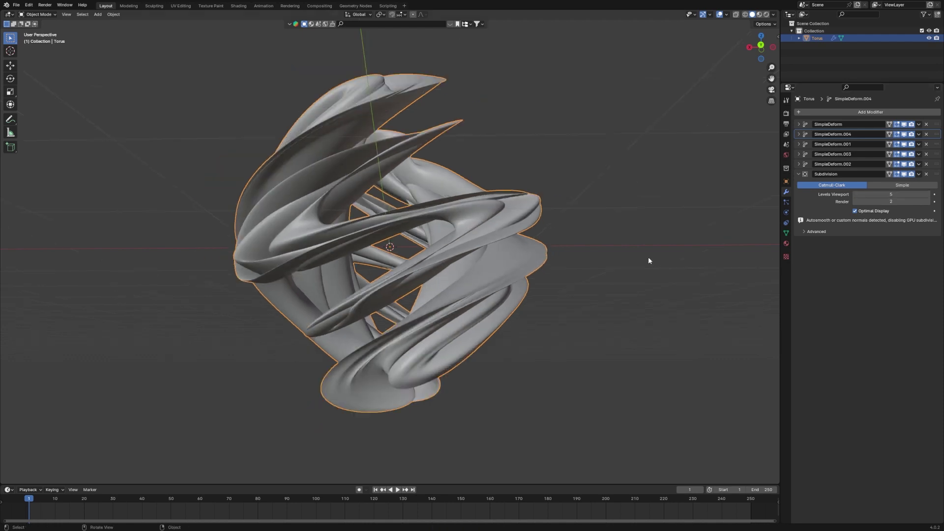
pyautogui.moveTo(648, 257); pyautogui.dragTo(551, 270, button='middle')
pyautogui.click(891, 195)
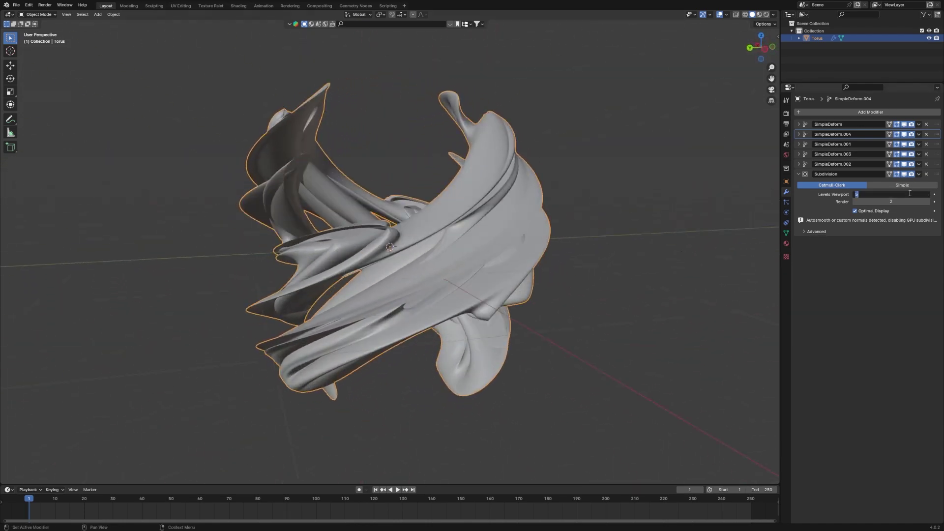
pyautogui.write('3')
pyautogui.press('Return')
pyautogui.click(895, 201)
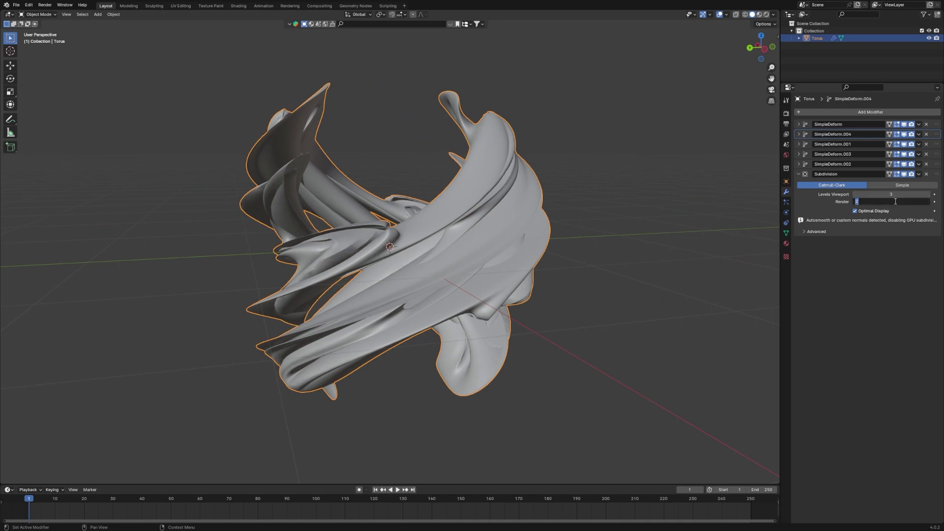
pyautogui.write('5')
pyautogui.press('Return')
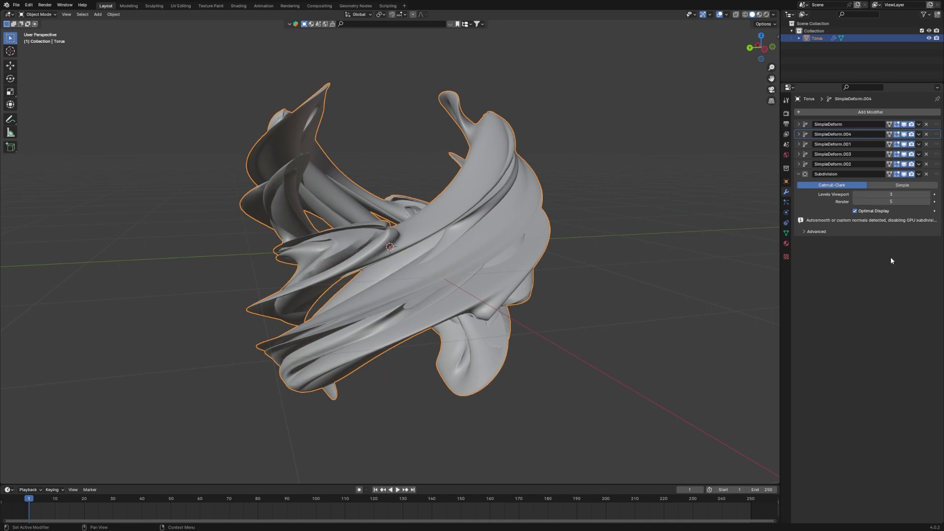
# Step: Save the file, deselect everything and view the sculpture from the left side
pyautogui.click(622, 249)
pyautogui.hotkey('ctrl', 's')
pyautogui.press('a')
pyautogui.hotkey('alt', 'a')
pyautogui.press('ctrl+KP_3')
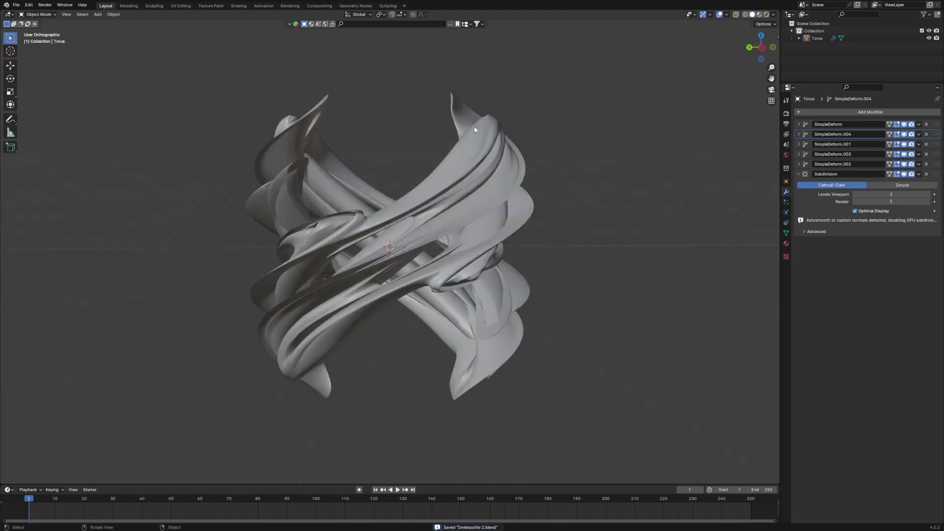
pyautogui.hotkey('shift', 'a')
# Step: Add an icosphere with 4 subdivisions and shade it auto smooth
pyautogui.moveTo(470, 136)
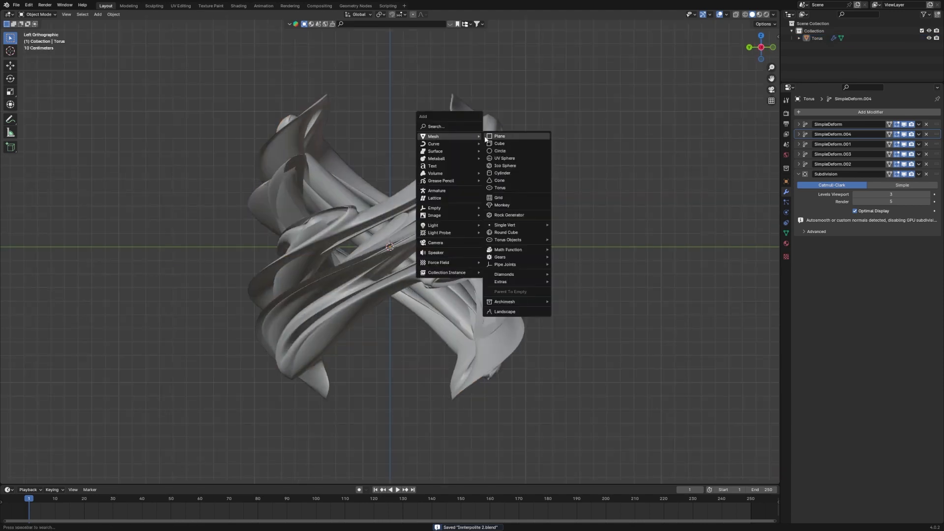
pyautogui.click(496, 166)
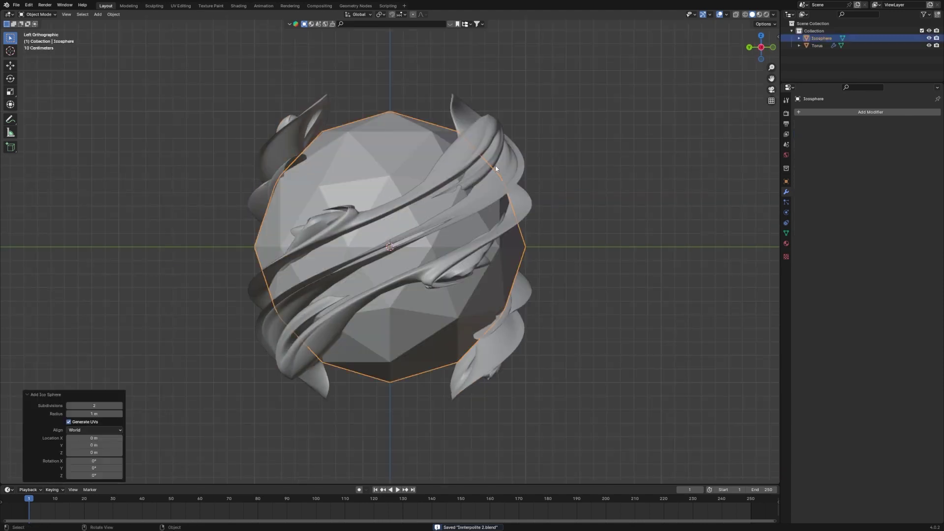
pyautogui.click(106, 406)
pyautogui.write('4')
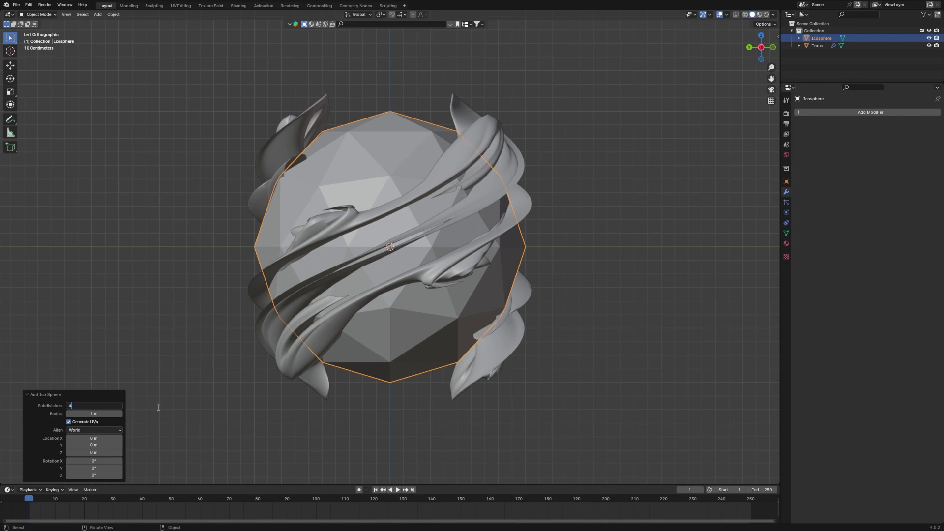
pyautogui.press('Return')
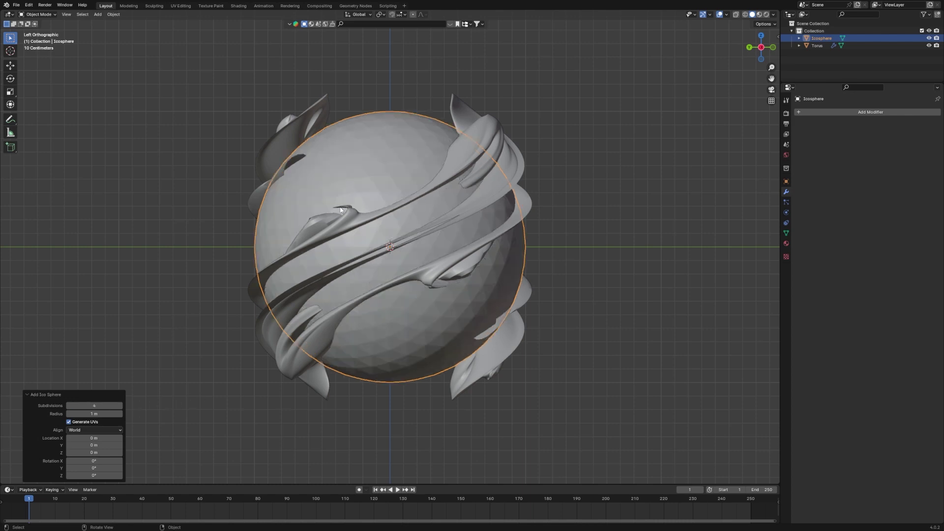
pyautogui.rightClick(369, 206)
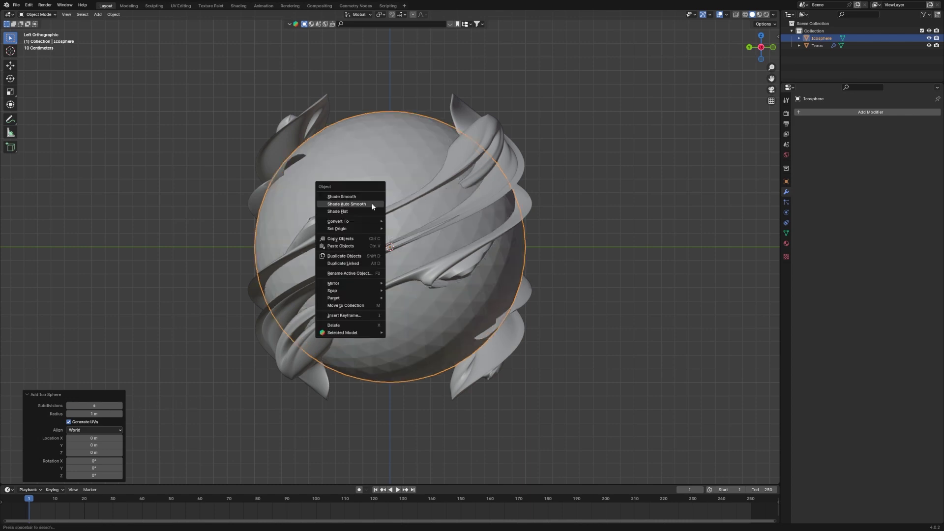
pyautogui.click(373, 205)
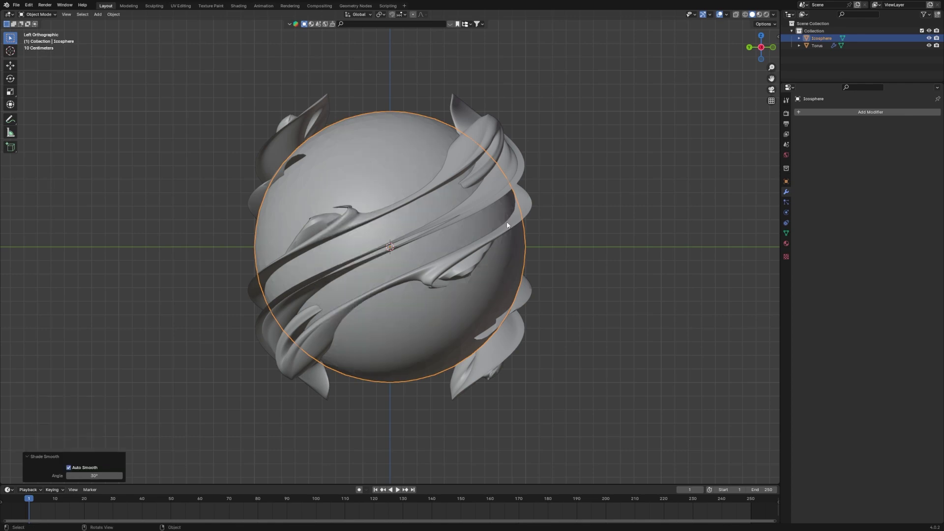
# Step: Shrink the icosphere so it fits inside the twisted torus
pyautogui.press('s')
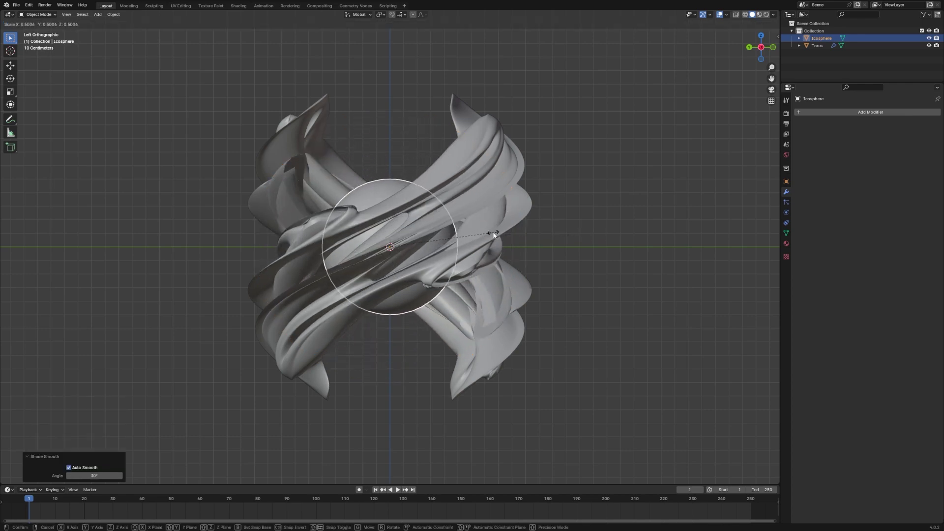
pyautogui.click(493, 234)
pyautogui.moveTo(493, 234); pyautogui.dragTo(531, 275, button='middle')
pyautogui.click(530, 277)
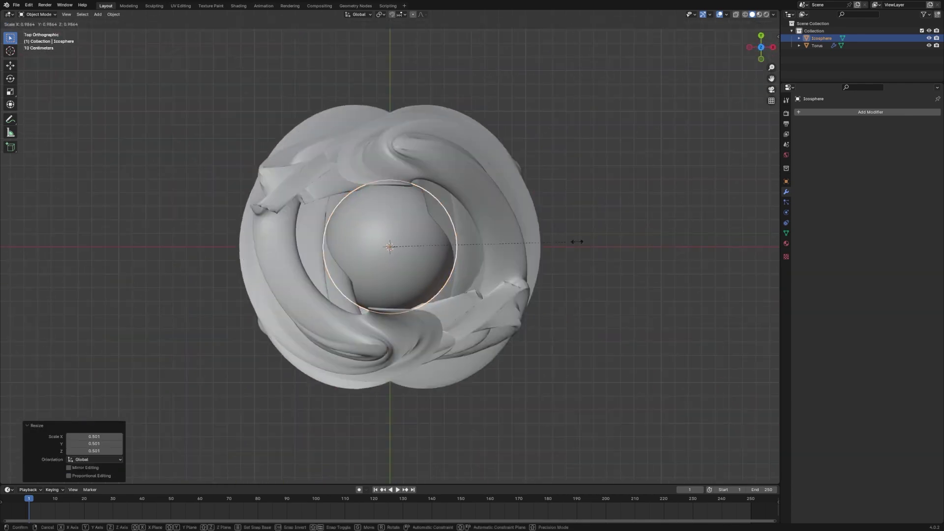
pyautogui.press('s')
pyautogui.click(501, 240)
pyautogui.moveTo(502, 240); pyautogui.dragTo(496, 169, button='middle')
pyautogui.press('s')
pyautogui.rightClick(582, 159)
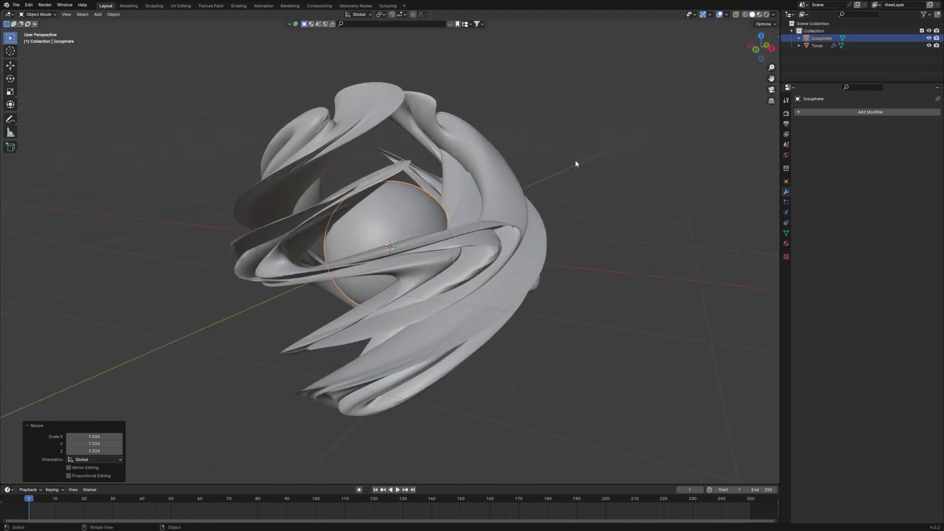
pyautogui.click(581, 164)
pyautogui.moveTo(581, 164); pyautogui.dragTo(651, 249, button='middle')
# Step: Scale the torus up much larger, then enlarge the sphere to match
pyautogui.click(400, 255)
pyautogui.click(400, 255)
pyautogui.press('s')
pyautogui.click(566, 251)
pyautogui.keyDown('shift'); pyautogui.click(442, 255); pyautogui.keyUp('shift')
pyautogui.scroll(-2, 442, 255)
pyautogui.press('s')
pyautogui.click(688, 224)
pyautogui.click(652, 249)
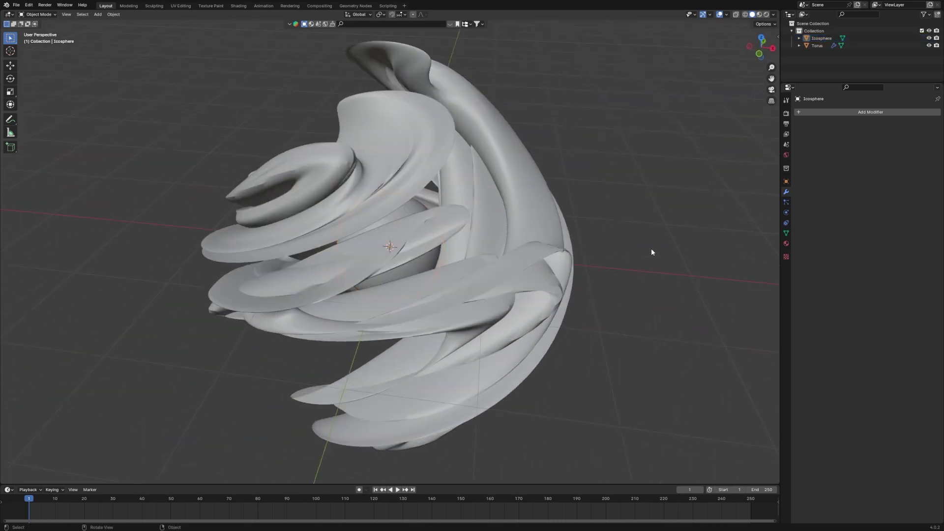
# Step: Save the file and select the inner sphere in front orthographic view
pyautogui.scroll(-3, 639, 256)
pyautogui.hotkey('ctrl', 's')
pyautogui.press('KP_1')
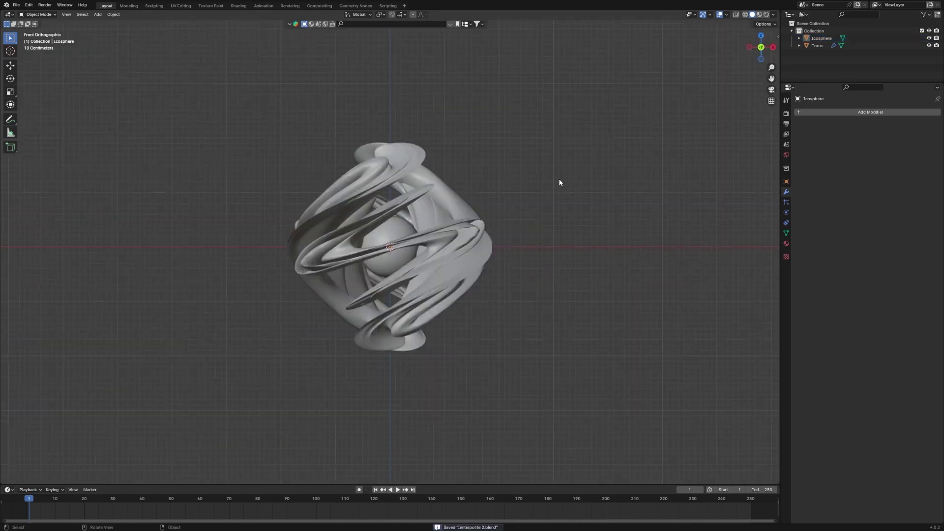
pyautogui.click(384, 263)
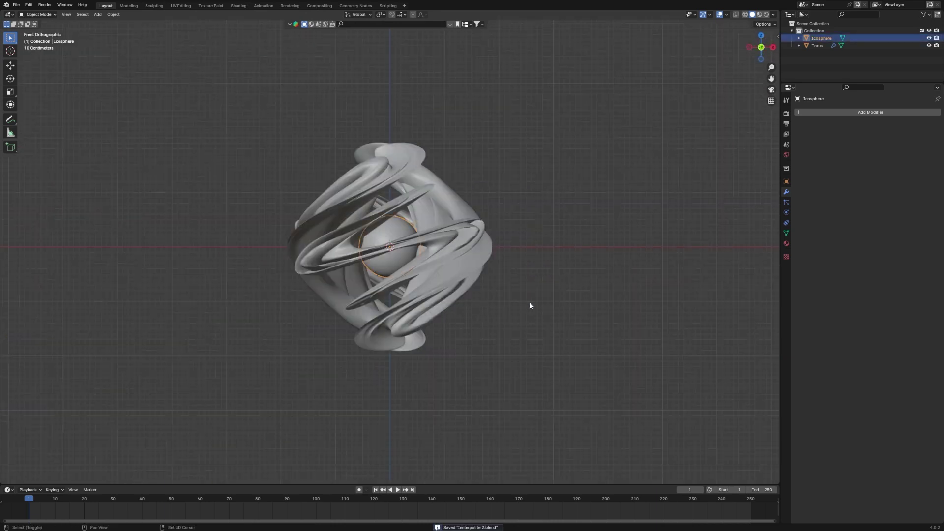
# Step: Duplicate the sphere in place and scale the copy down to a tiny size
pyautogui.hotkey('shift', 'd')
pyautogui.rightClick(529, 302)
pyautogui.press('s')
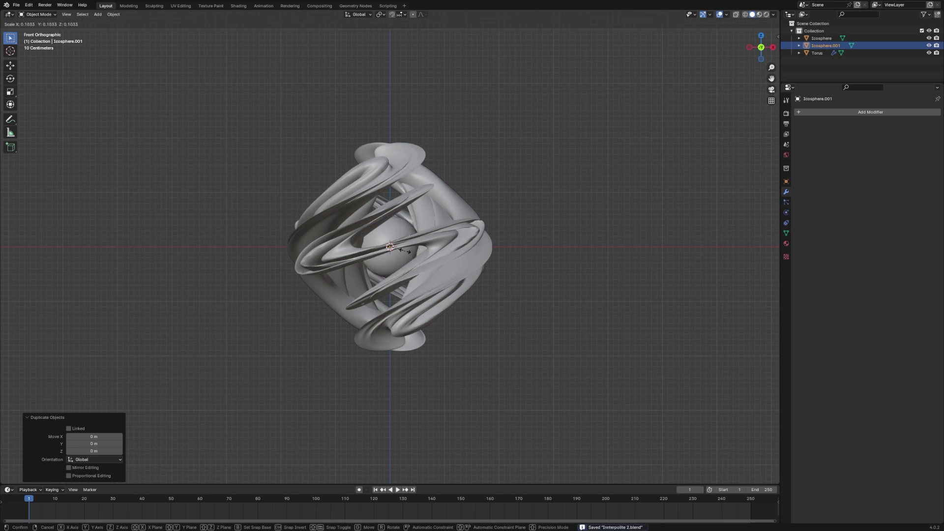
pyautogui.click(403, 253)
# Step: Move the small copy along X to about 1.47 m left of the sculpture
pyautogui.press('g')
pyautogui.press('x')
pyautogui.click(234, 248)
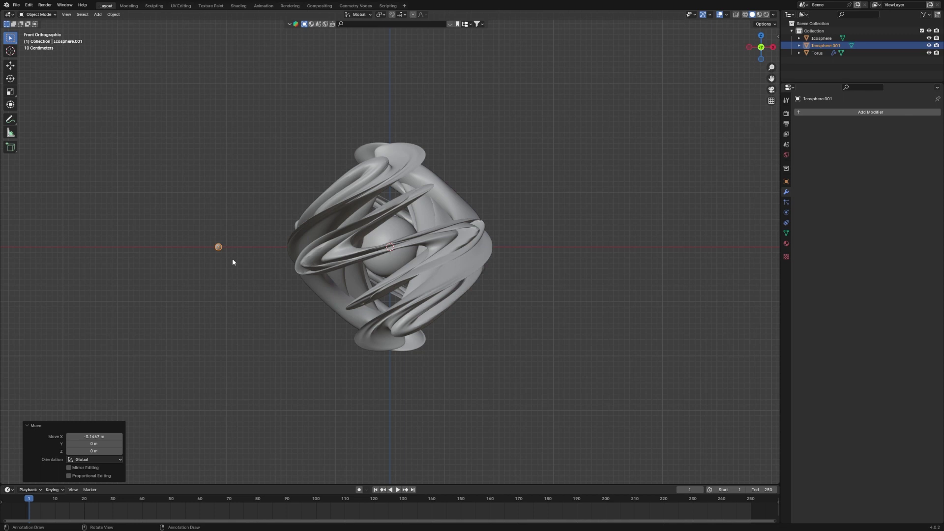
pyautogui.press('g')
pyautogui.press('z')
pyautogui.click(247, 283)
pyautogui.press('g')
pyautogui.press('x')
pyautogui.click(770, 224)
# Step: Split the 3D view side by side, then split the right area top and bottom
pyautogui.rightClick(780, 220)
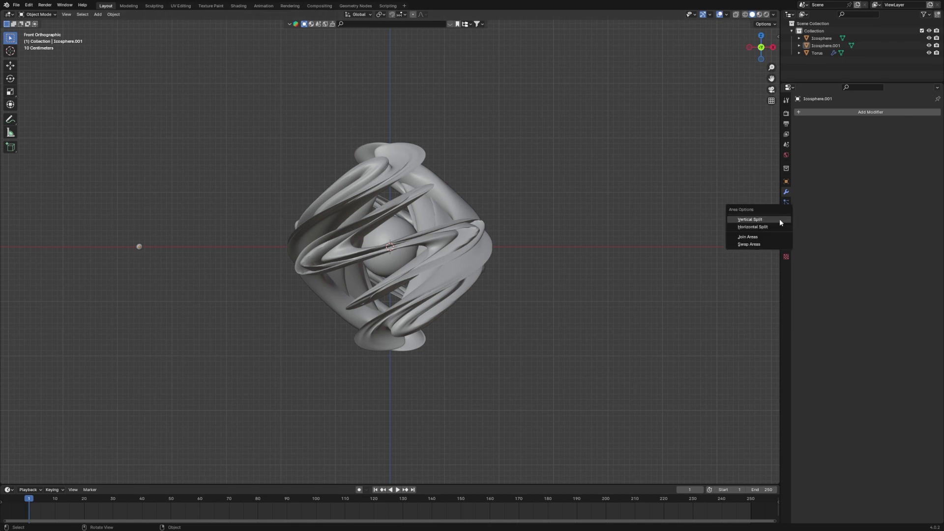
pyautogui.click(750, 220)
pyautogui.click(392, 228)
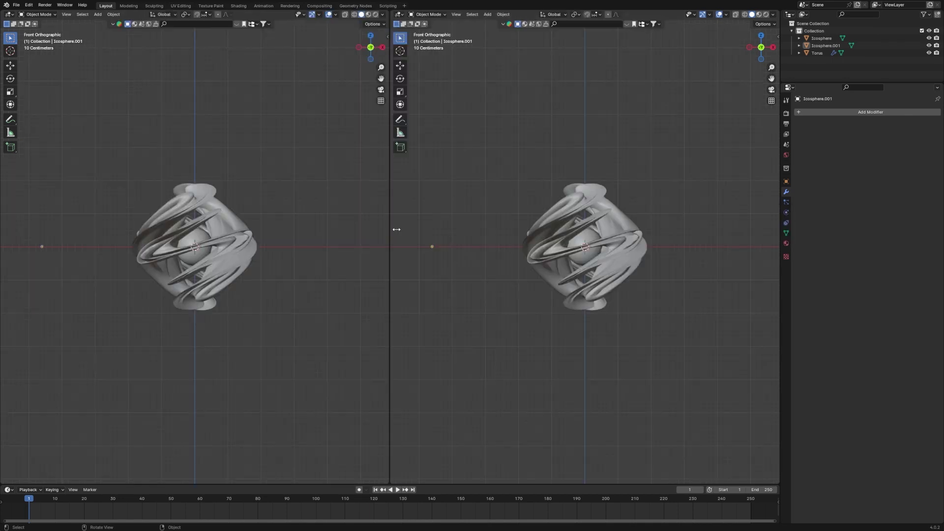
pyautogui.rightClick(780, 273)
pyautogui.click(753, 281)
pyautogui.click(771, 247)
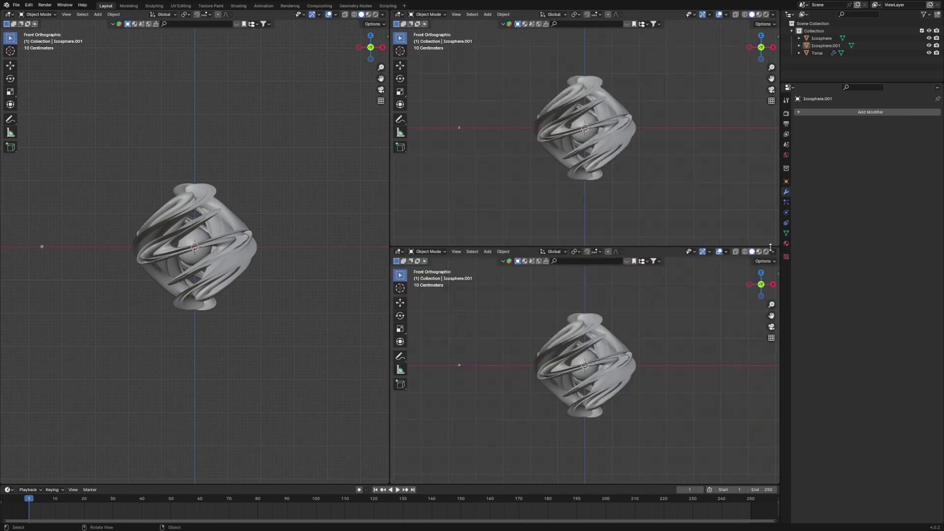
# Step: Show the top-right viewport in Material Preview shading
pyautogui.click(759, 14)
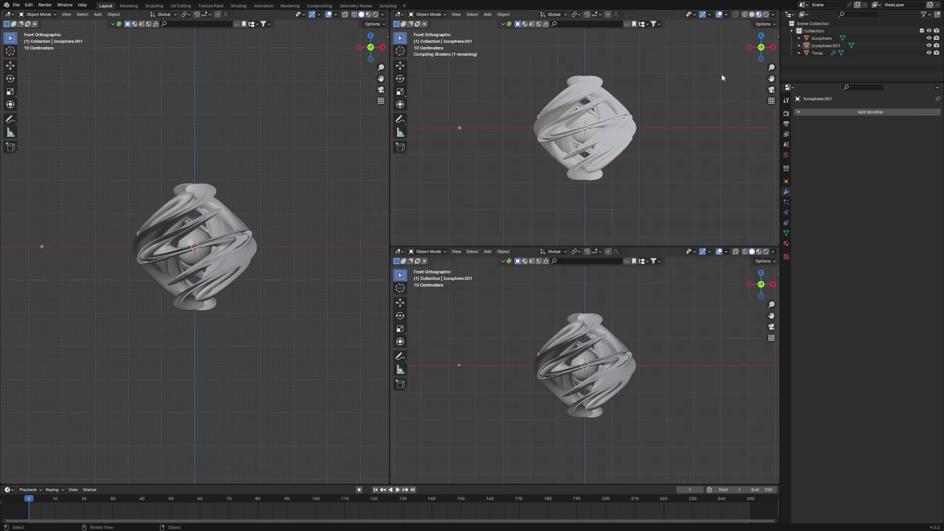
pyautogui.scroll(3, 639, 148)
pyautogui.click(629, 156)
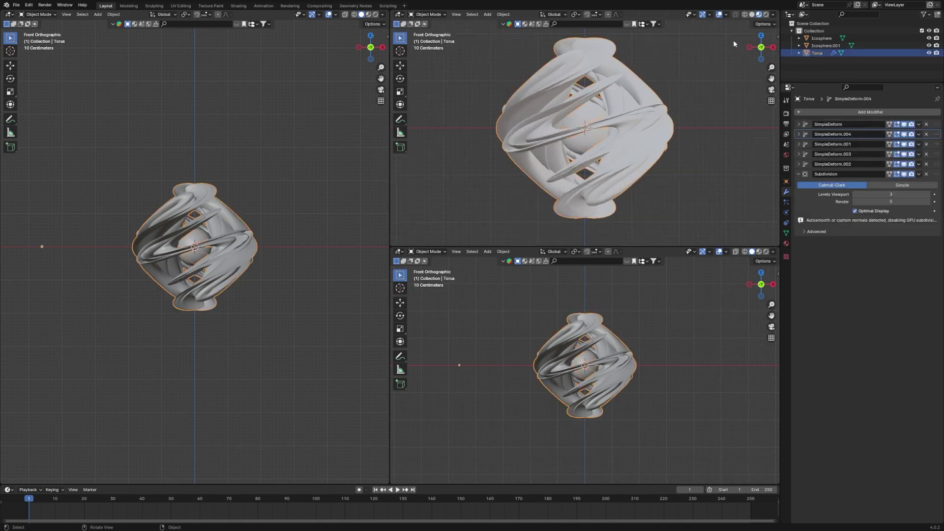
pyautogui.click(689, 116)
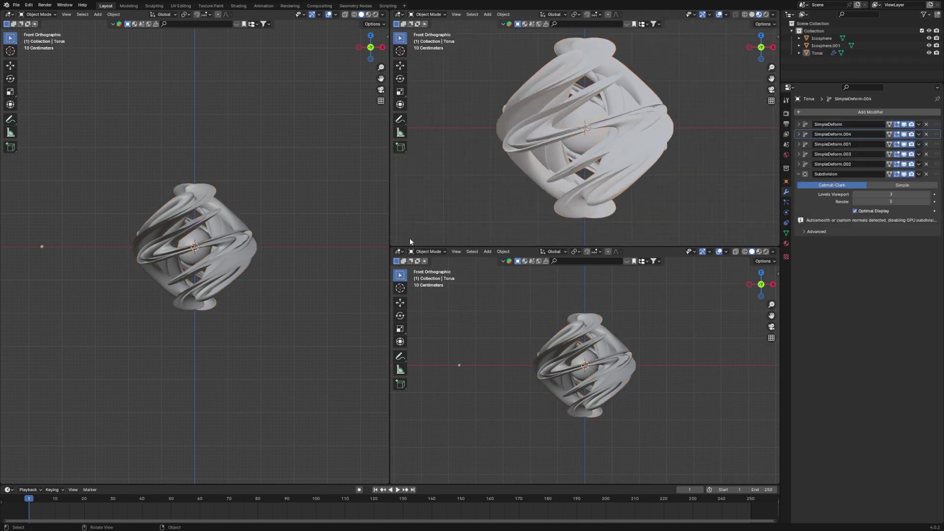
pyautogui.click(399, 251)
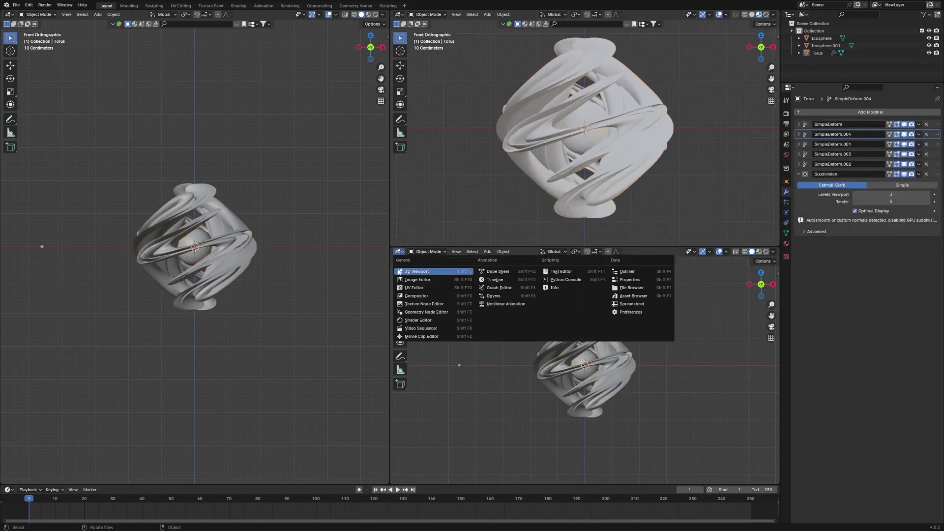
# Step: Turn the bottom-right area into a Shader Editor with its side panel hidden and select the torus
pyautogui.click(418, 320)
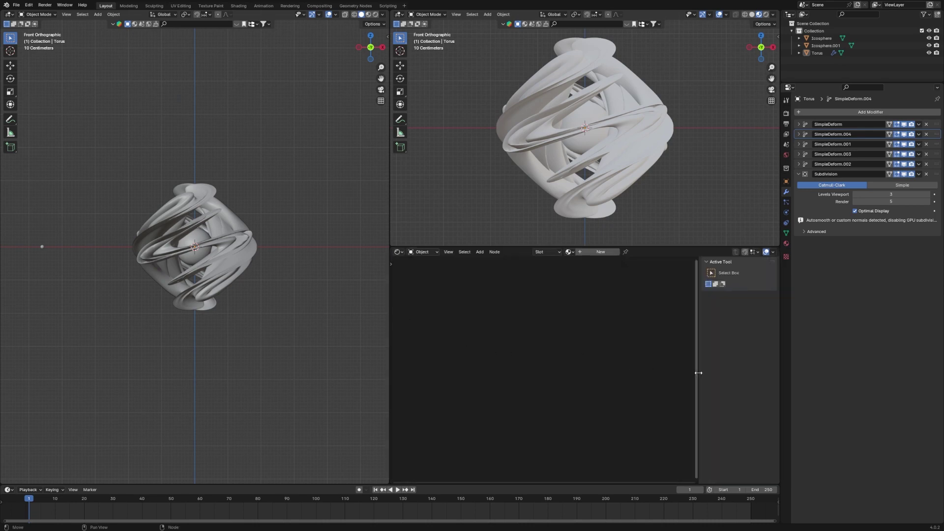
pyautogui.moveTo(699, 373); pyautogui.dragTo(770, 373)
pyautogui.click(628, 173)
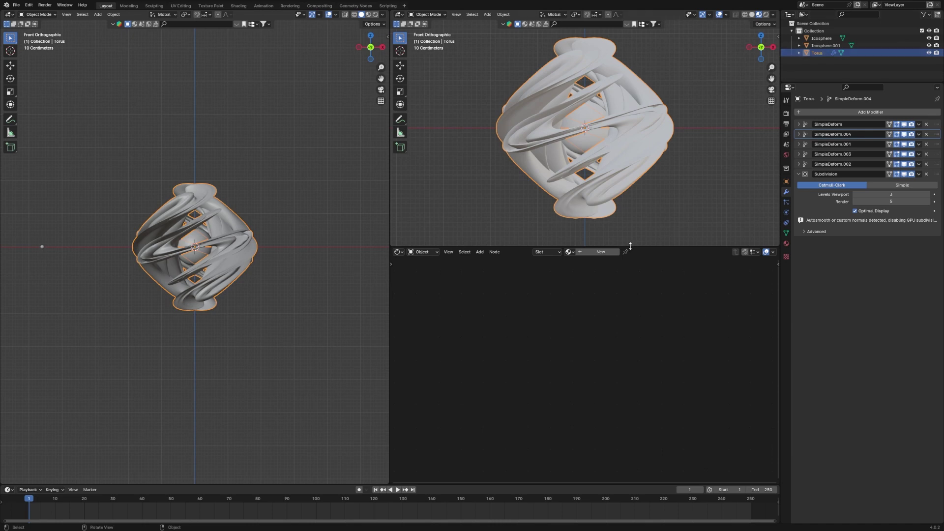
# Step: Create Material.001 for the torus and search the node list for 'color'
pyautogui.click(608, 253)
pyautogui.hotkey('shift', 'a')
pyautogui.click(567, 391)
pyautogui.write('color')
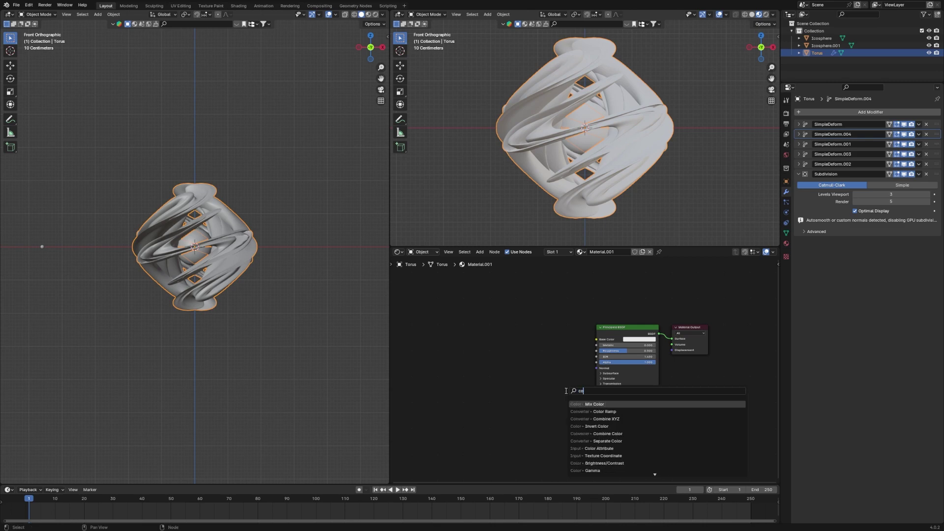
# Step: Add a Color Ramp node left of the shader and a Noise Texture left of it
pyautogui.click(604, 412)
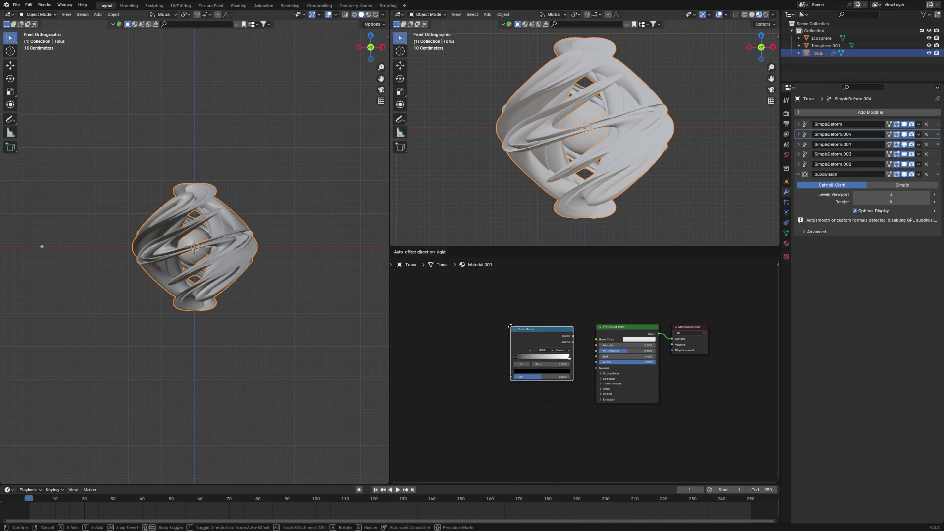
pyautogui.click(513, 329)
pyautogui.hotkey('shift', 'a')
pyautogui.click(500, 329)
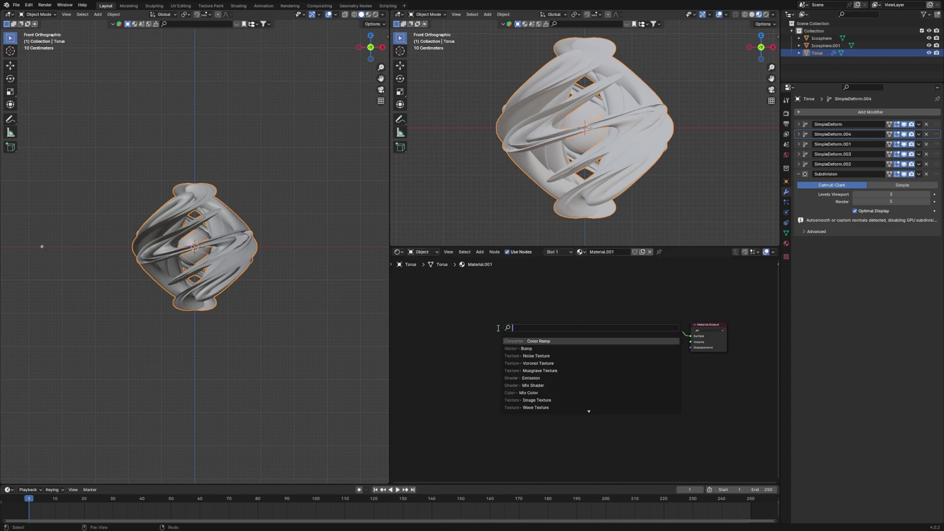
pyautogui.write('noise')
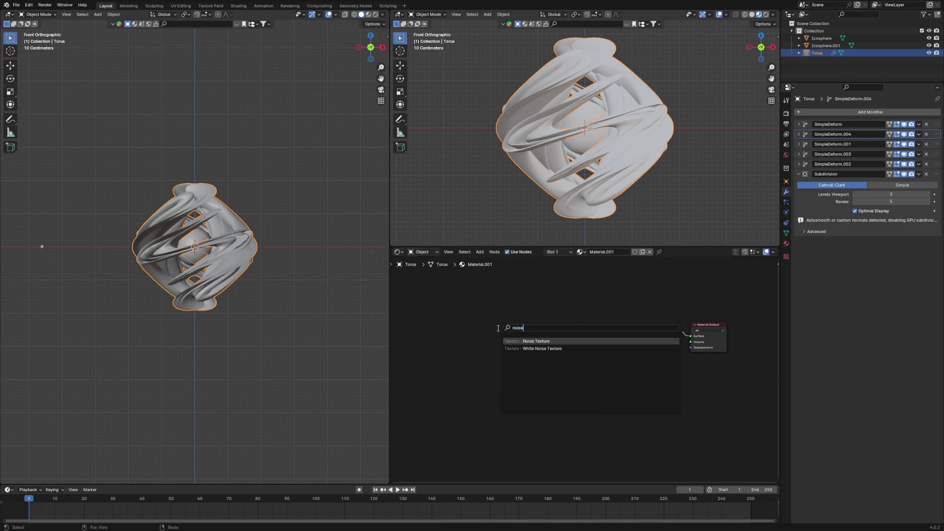
pyautogui.press('Return')
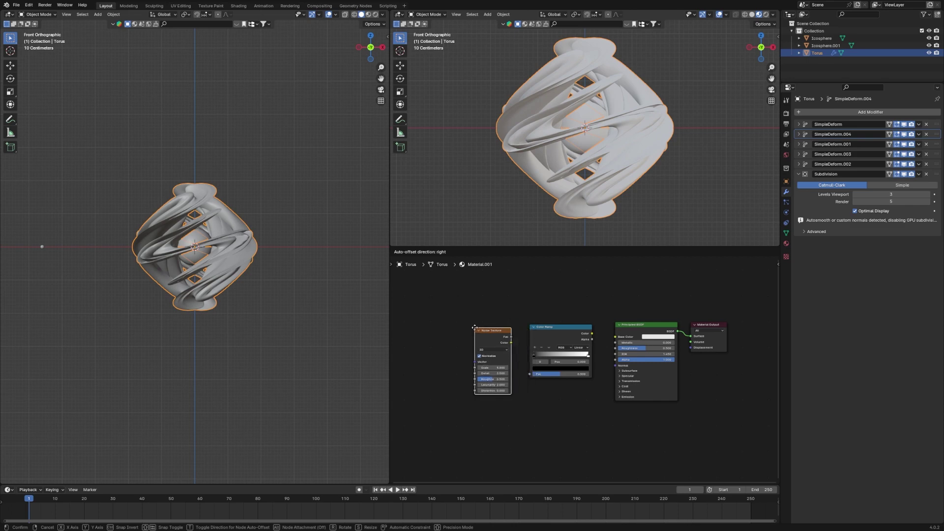
pyautogui.click(473, 329)
# Step: Add a Musgrave Texture node to the left of the Noise Texture
pyautogui.hotkey('shift', 'a')
pyautogui.click(559, 333)
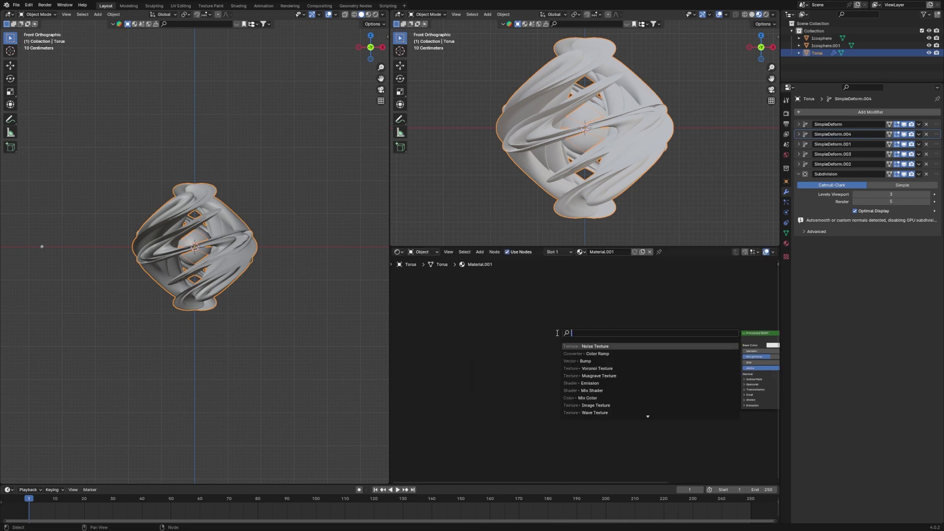
pyautogui.write('musg')
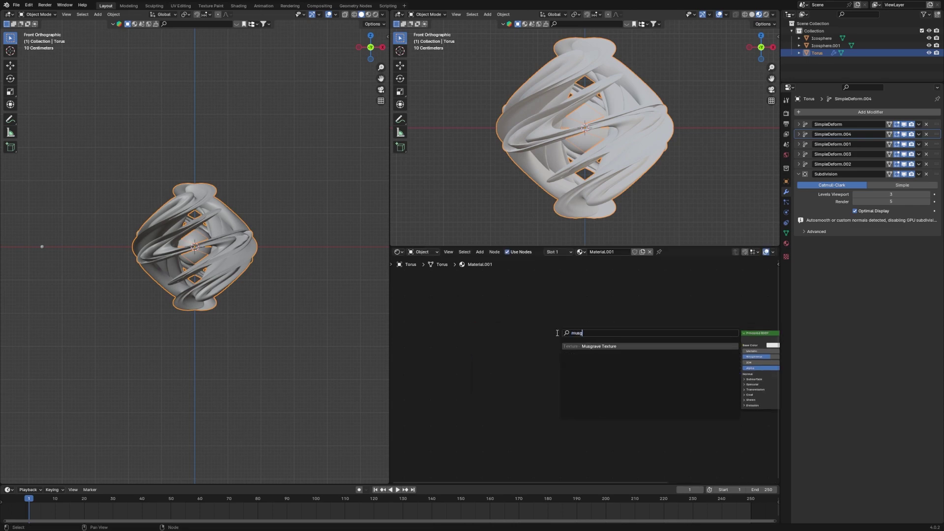
pyautogui.press('Return')
pyautogui.click(540, 334)
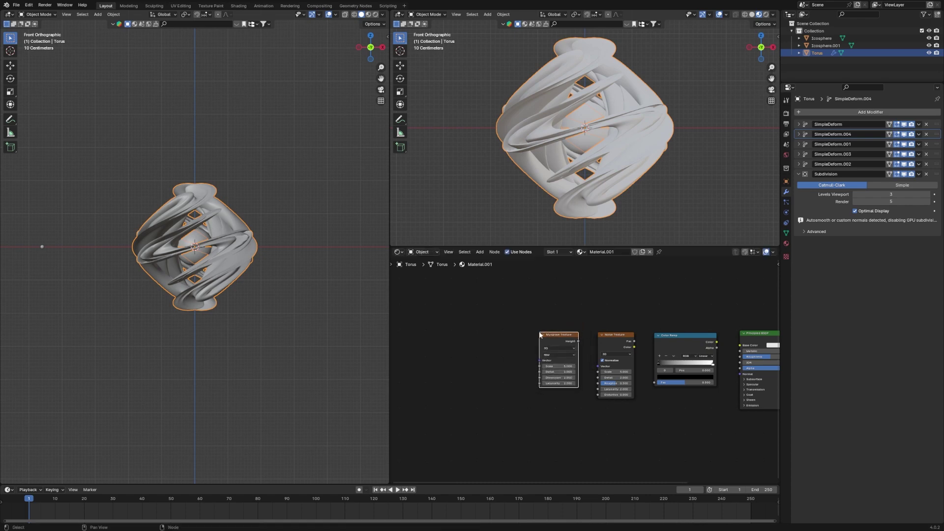
pyautogui.scroll(2, 557, 334)
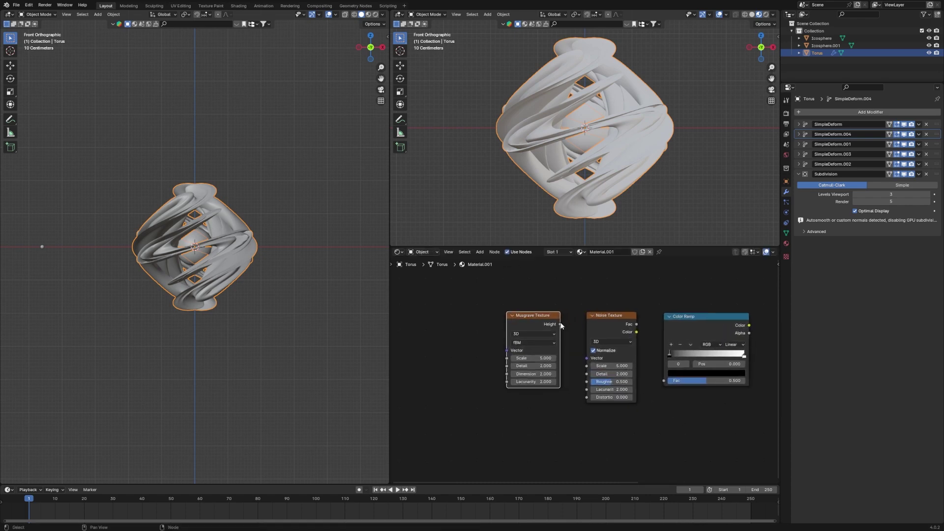
# Step: Link Musgrave Height to Noise Vector, Noise Fac to Color Ramp, and Color Ramp toward the shader
pyautogui.moveTo(561, 325); pyautogui.dragTo(587, 359)
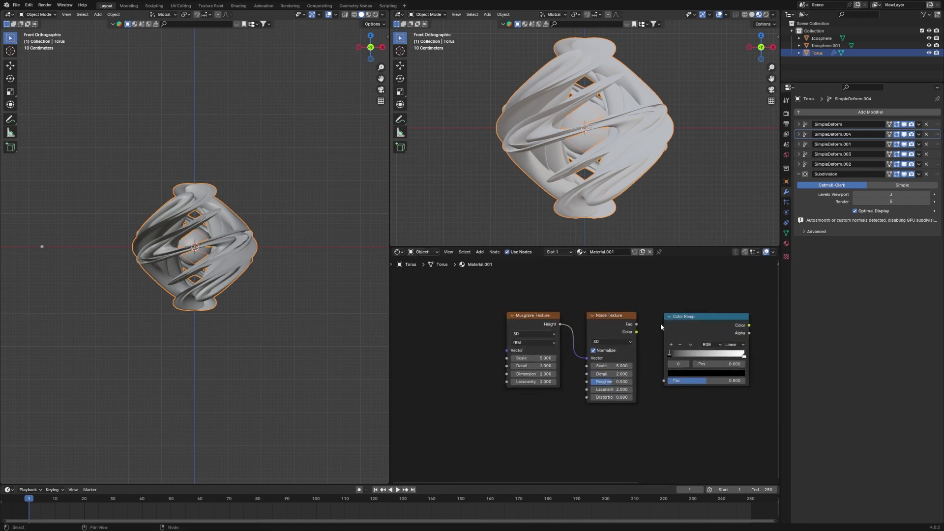
pyautogui.moveTo(636, 324); pyautogui.dragTo(647, 326)
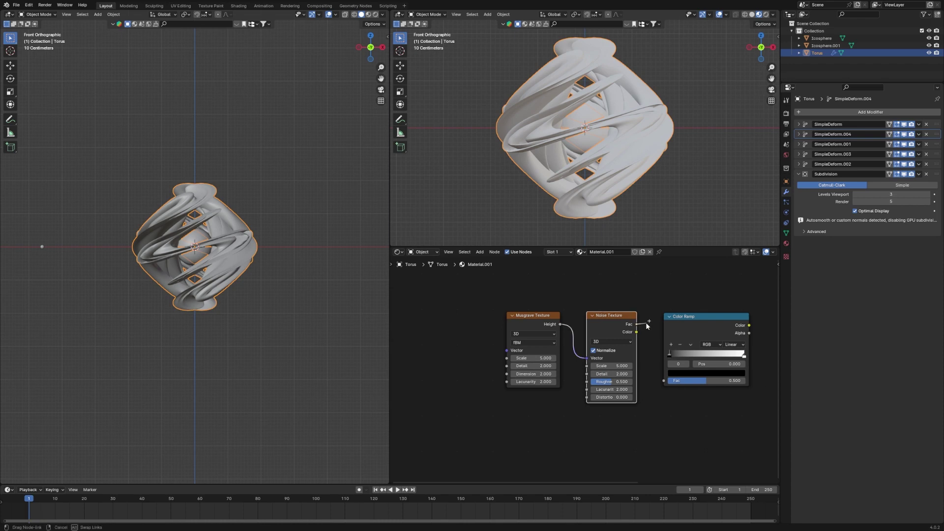
pyautogui.moveTo(656, 364); pyautogui.dragTo(664, 380)
pyautogui.moveTo(728, 342); pyautogui.dragTo(536, 350, button='middle')
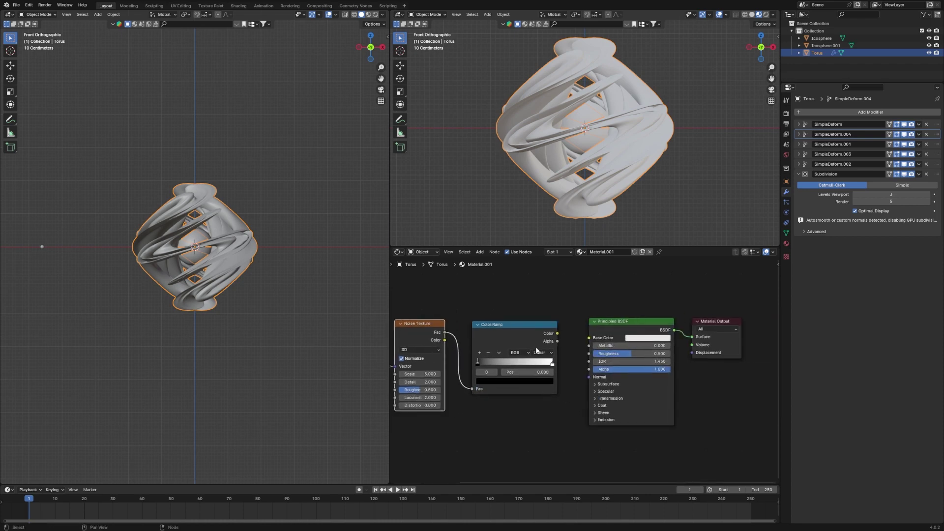
pyautogui.moveTo(557, 334); pyautogui.dragTo(589, 354)
# Step: Connect the Color Ramp's Color output to the Principled BSDF Roughness
pyautogui.scroll(1, 541, 416)
pyautogui.moveTo(553, 405); pyautogui.dragTo(582, 339, button='middle')
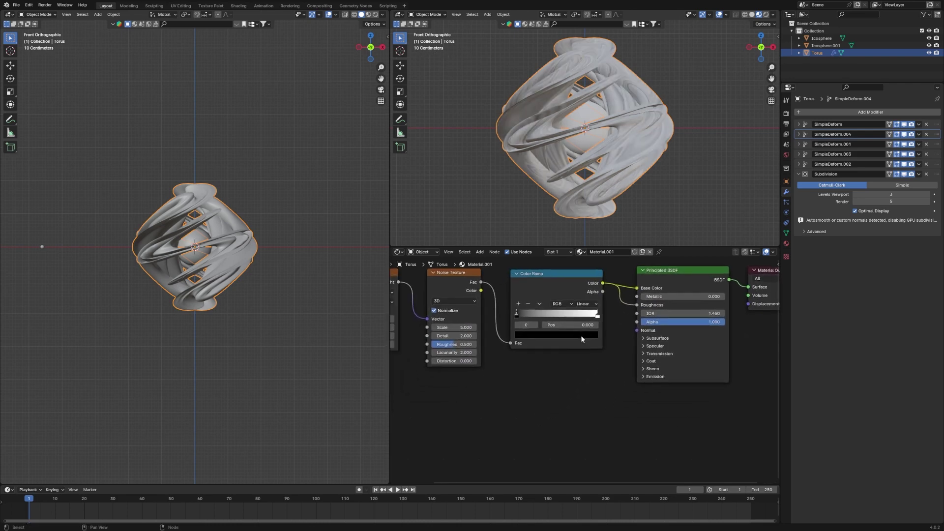
pyautogui.scroll(3, 643, 158)
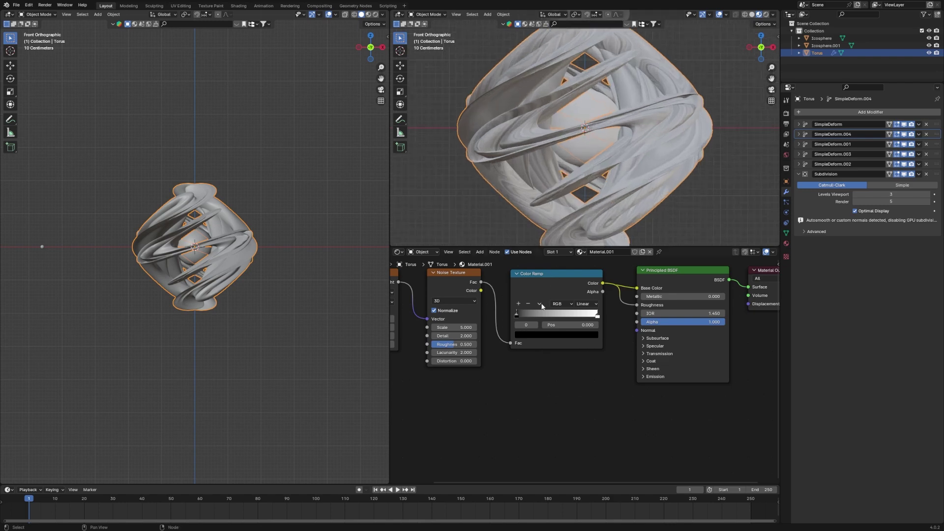
# Step: Duplicate the Color Ramp node and place the copy just below the original
pyautogui.click(552, 285)
pyautogui.hotkey('shift', 'd')
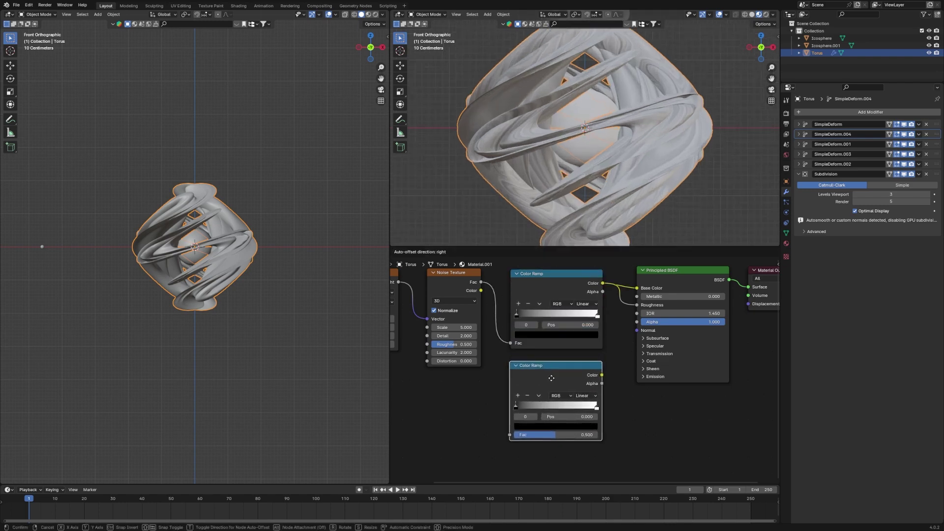
pyautogui.click(552, 370)
pyautogui.moveTo(612, 356); pyautogui.dragTo(706, 385, button='middle')
pyautogui.scroll(1, 560, 428)
pyautogui.moveTo(560, 428); pyautogui.dragTo(565, 440, button='middle')
pyautogui.click(574, 447)
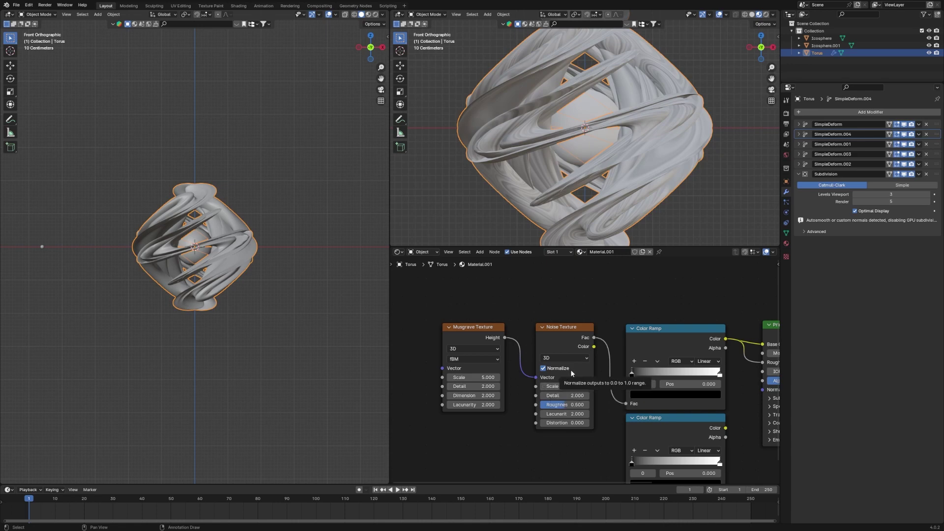
pyautogui.moveTo(631, 198); pyautogui.dragTo(559, 210, button='middle')
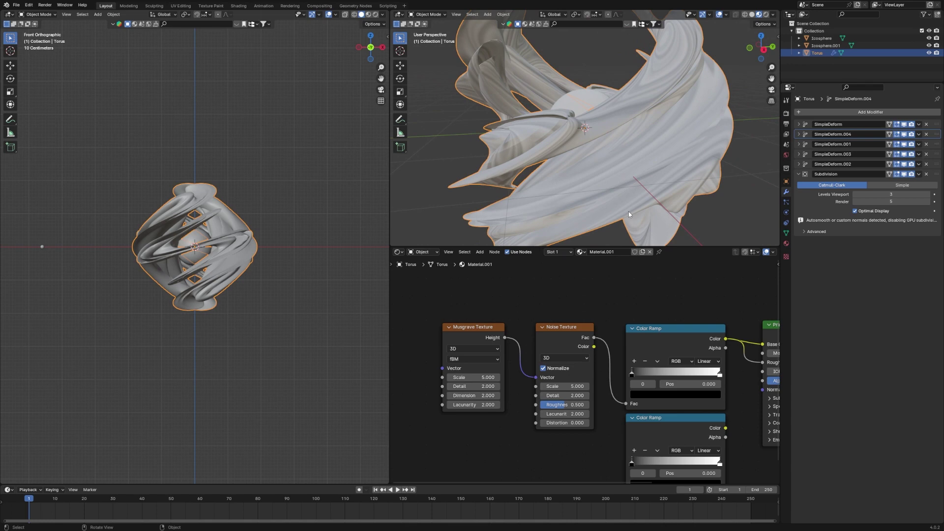
# Step: Set the Noise Texture Scale to 3 and the Musgrave Texture Scale to 2
pyautogui.click(568, 386)
pyautogui.write('3')
pyautogui.press('Return')
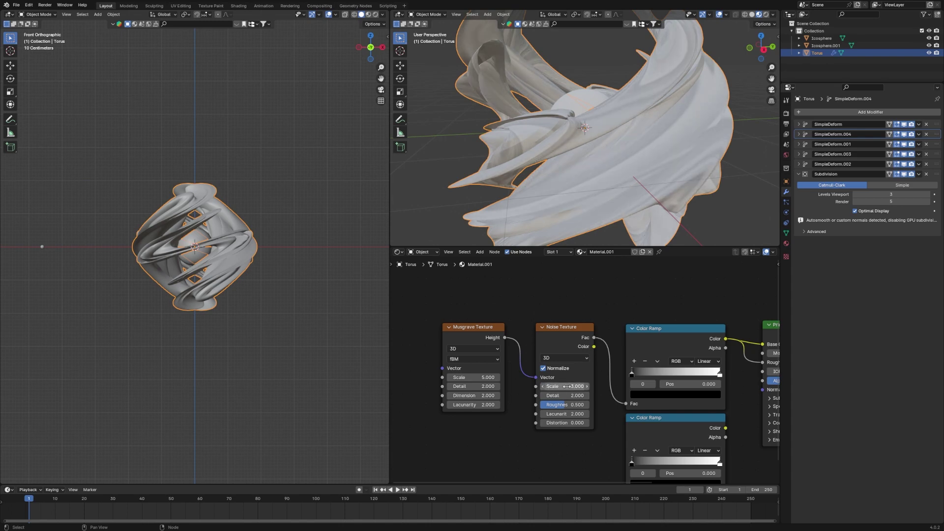
pyautogui.click(483, 378)
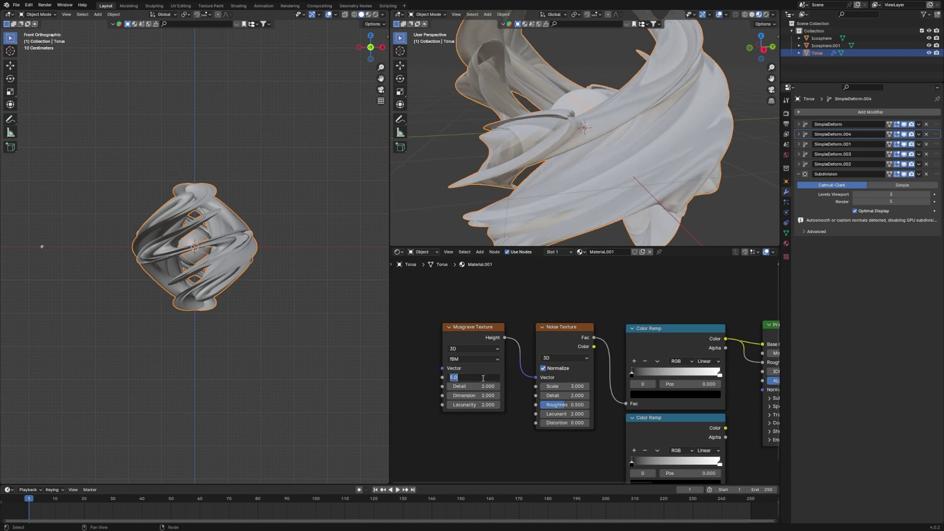
pyautogui.press('BackSpace')
pyautogui.write('3')
pyautogui.press('Return')
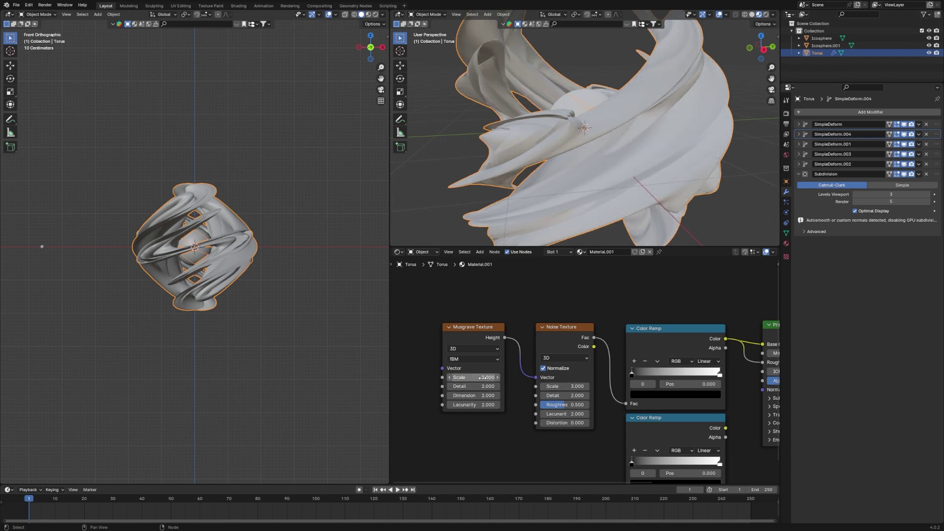
# Step: Set Detail to 5 on both the Musgrave and Noise Texture nodes
pyautogui.click(474, 386)
pyautogui.write('5')
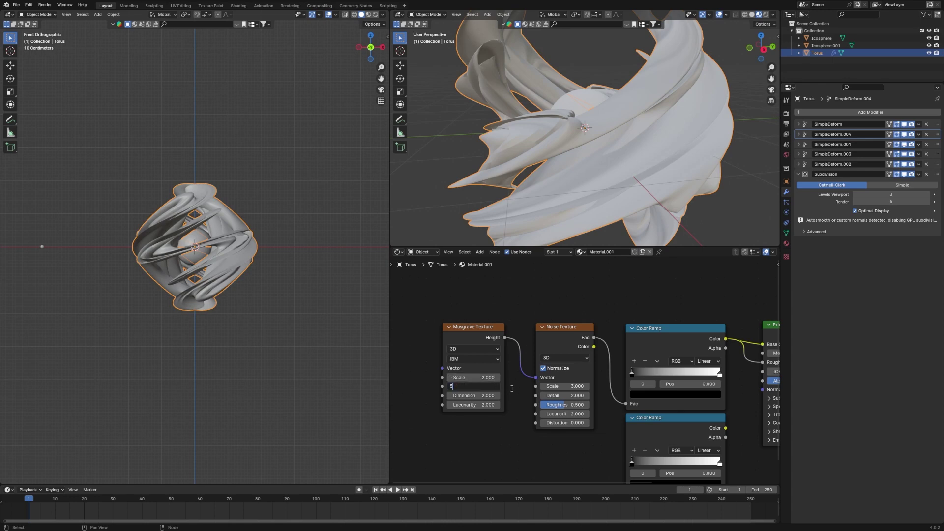
pyautogui.press('Return')
pyautogui.click(565, 395)
pyautogui.write('5')
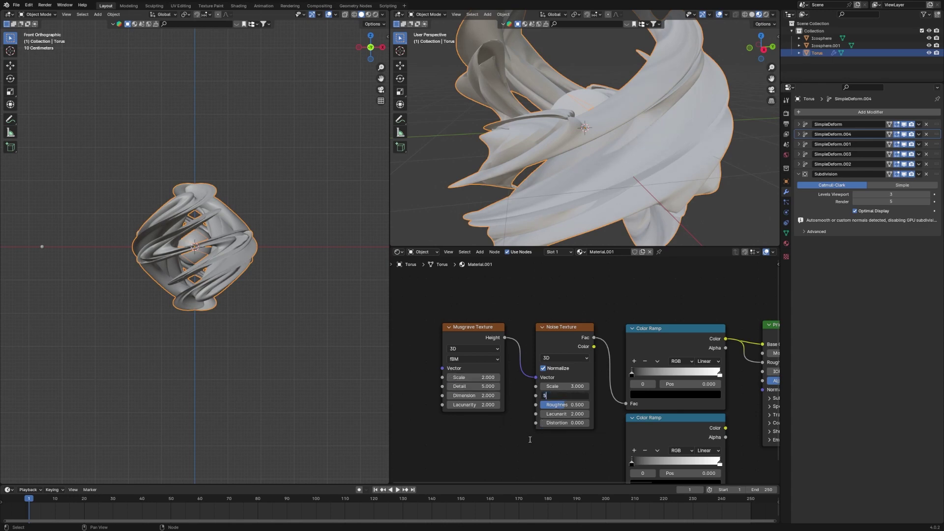
pyautogui.press('Return')
pyautogui.moveTo(719, 399); pyautogui.dragTo(693, 398, button='middle')
pyautogui.scroll(-2, 683, 179)
pyautogui.moveTo(683, 178); pyautogui.dragTo(598, 205, button='middle')
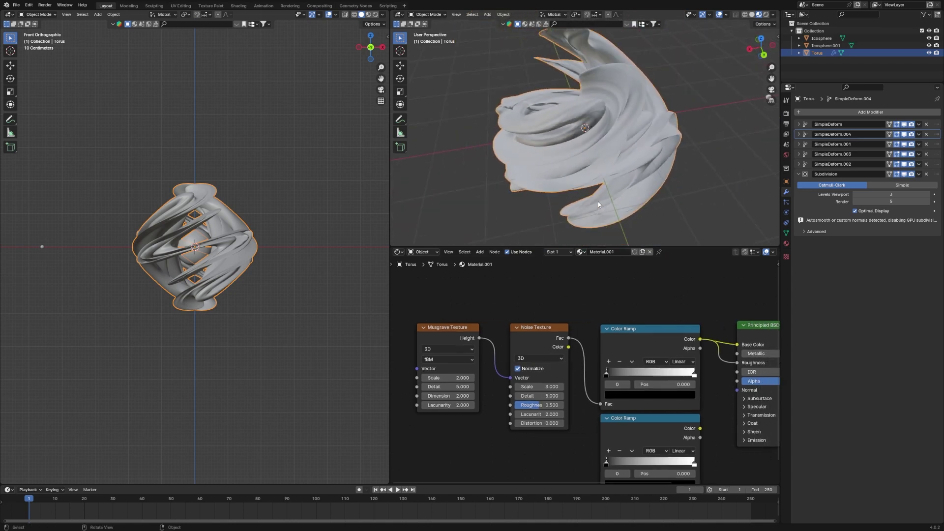
# Step: Add a Bump node to the shader graph via search
pyautogui.hotkey('shift', 'a')
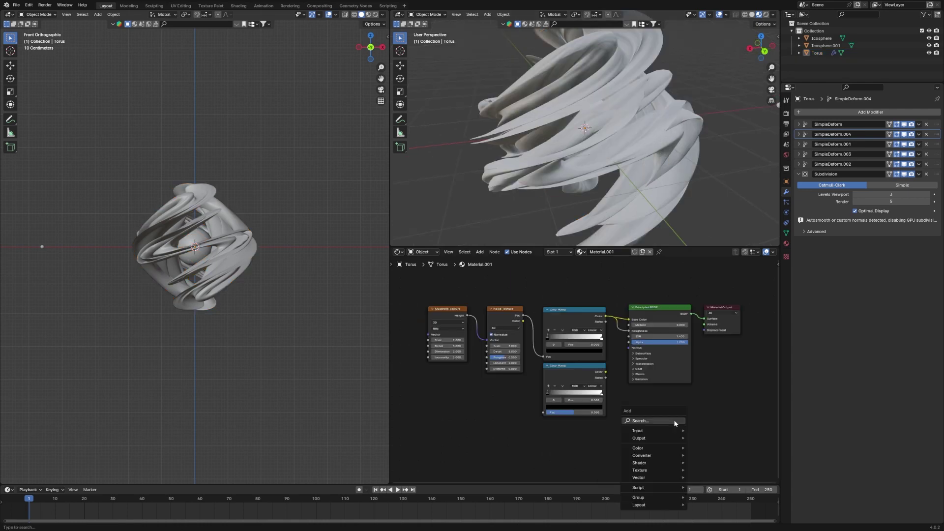
pyautogui.click(674, 420)
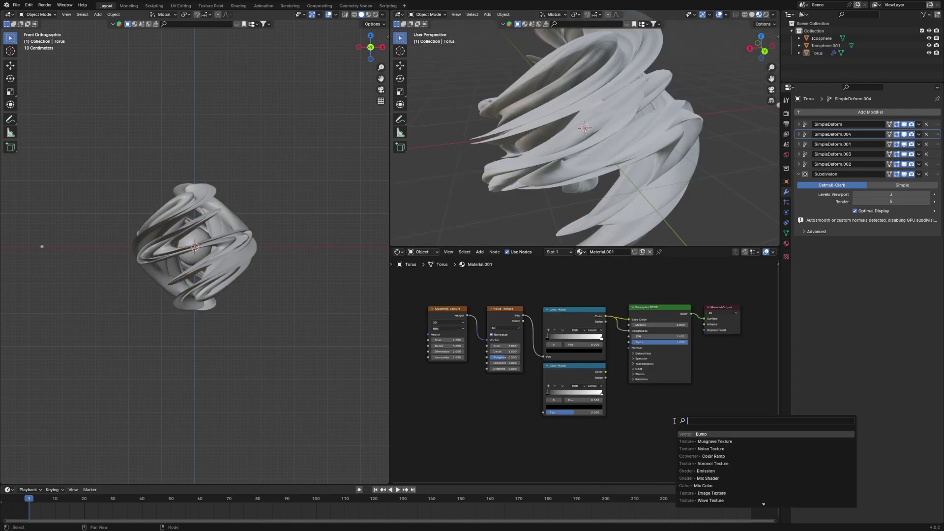
pyautogui.write('bump')
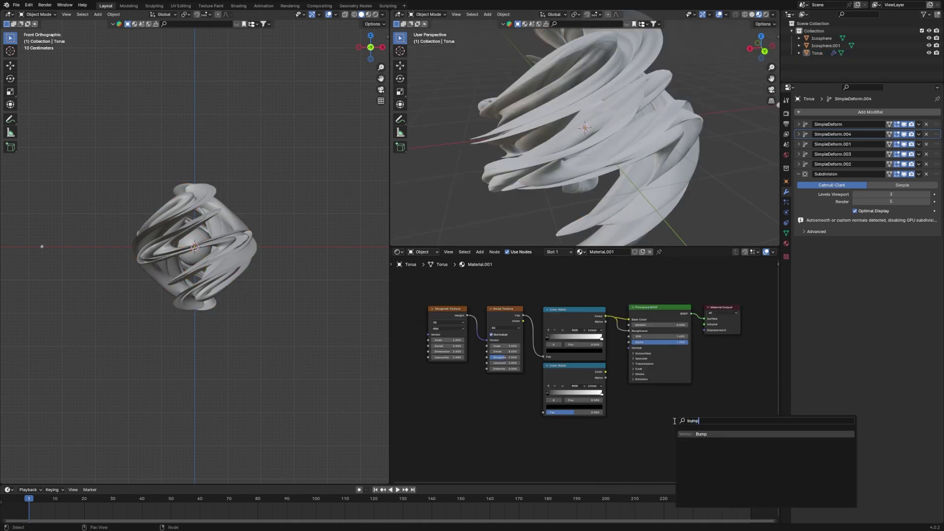
pyautogui.press('Return')
pyautogui.click(660, 420)
pyautogui.scroll(2, 661, 420)
pyautogui.scroll(-1, 651, 393)
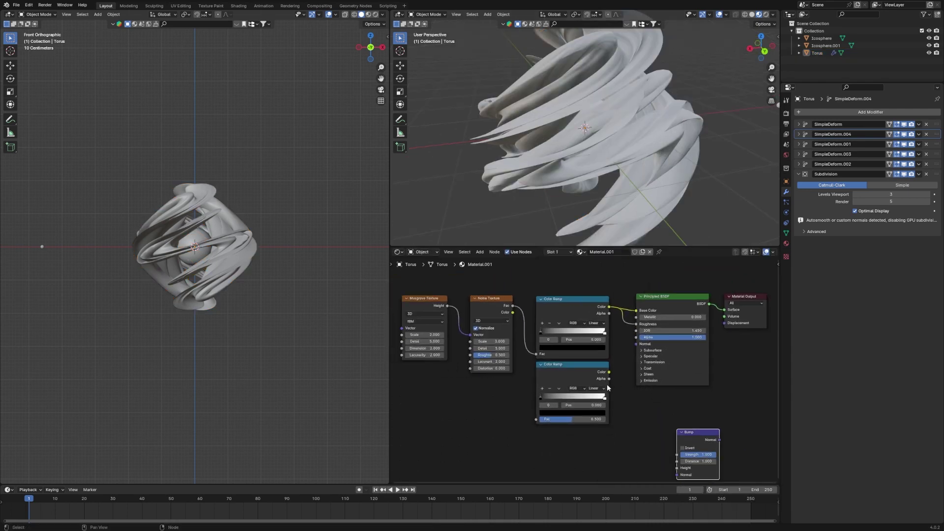
# Step: Arrange the nodes, link Bump Normal to BSDF Normal, and feed Noise Fac into the lower Color Ramp
pyautogui.moveTo(580, 445); pyautogui.dragTo(410, 289)
pyautogui.moveTo(541, 320); pyautogui.dragTo(481, 317)
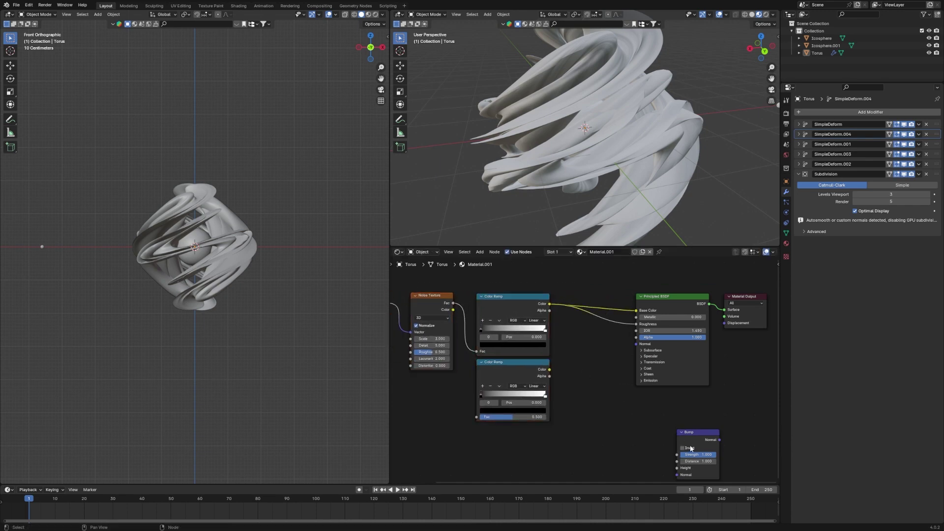
pyautogui.moveTo(692, 438); pyautogui.dragTo(594, 412)
pyautogui.scroll(1, 589, 369)
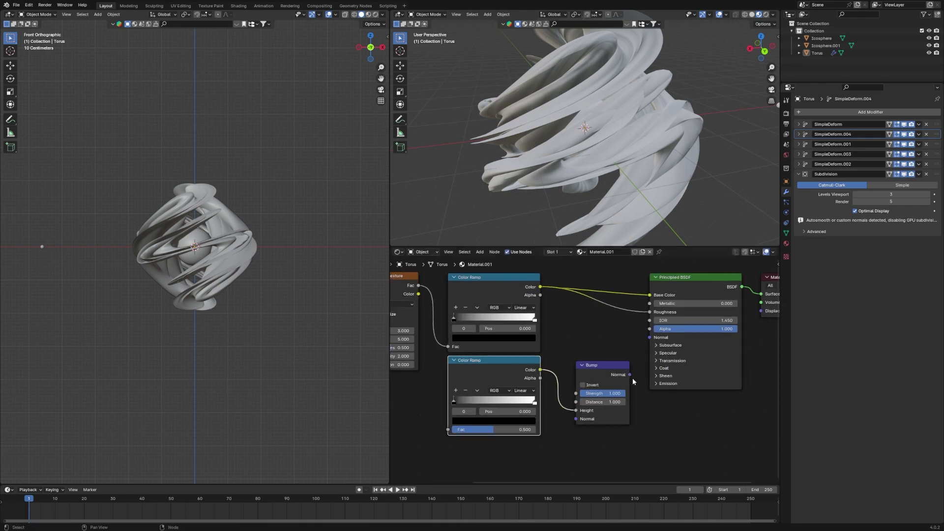
pyautogui.moveTo(630, 374); pyautogui.dragTo(650, 338)
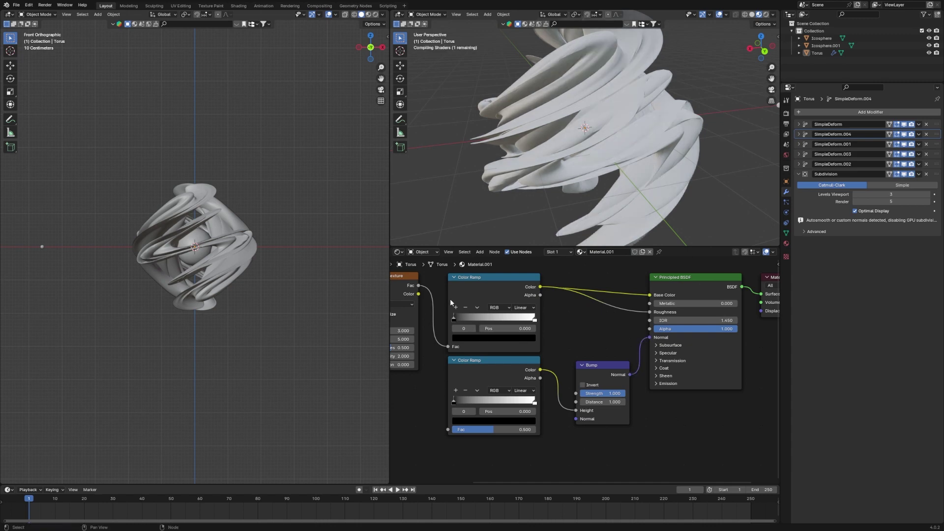
pyautogui.moveTo(418, 285); pyautogui.dragTo(445, 431)
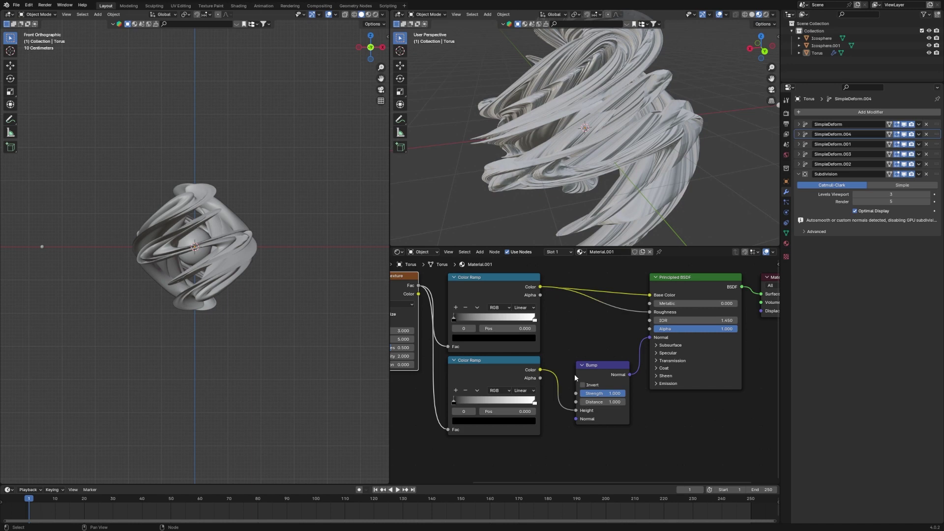
# Step: Move the lower Color Ramp's black stop to 0.595 to widen the dark bump region
pyautogui.moveTo(679, 155)
pyautogui.mouseDown(button='middle')
pyautogui.moveTo(650, 156)
pyautogui.moveTo(650, 182)
pyautogui.moveTo(704, 178)
pyautogui.moveTo(665, 180)
pyautogui.moveTo(653, 161)
pyautogui.moveTo(694, 154)
pyautogui.mouseUp(button='middle')
pyautogui.scroll(2, 651, 183)
pyautogui.scroll(-3, 651, 183)
pyautogui.scroll(-2, 683, 173)
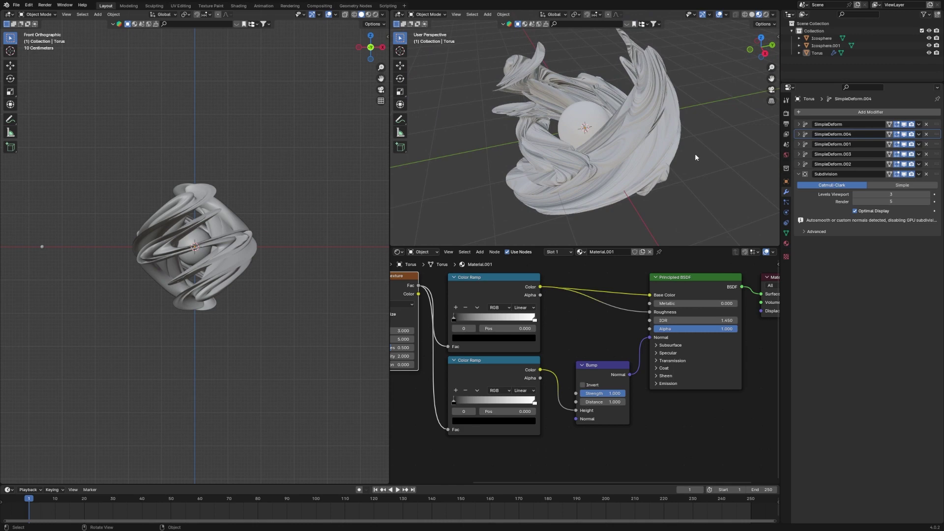
pyautogui.click(657, 183)
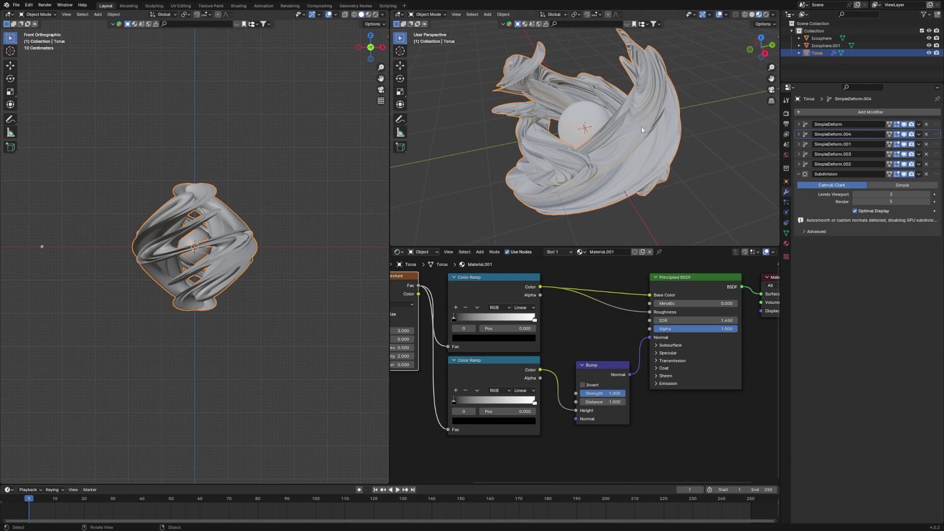
pyautogui.scroll(1, 550, 293)
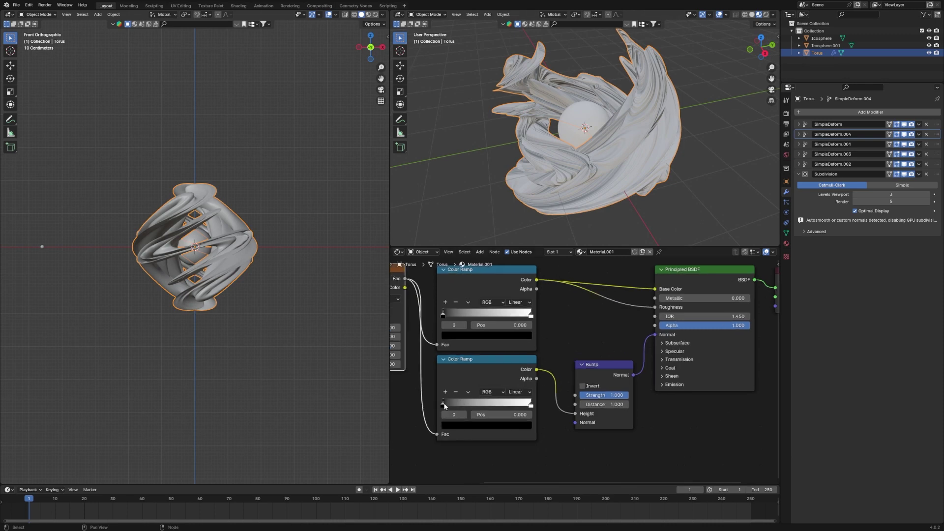
pyautogui.moveTo(453, 403)
pyautogui.mouseDown()
pyautogui.moveTo(503, 402)
pyautogui.moveTo(495, 403)
pyautogui.mouseUp()
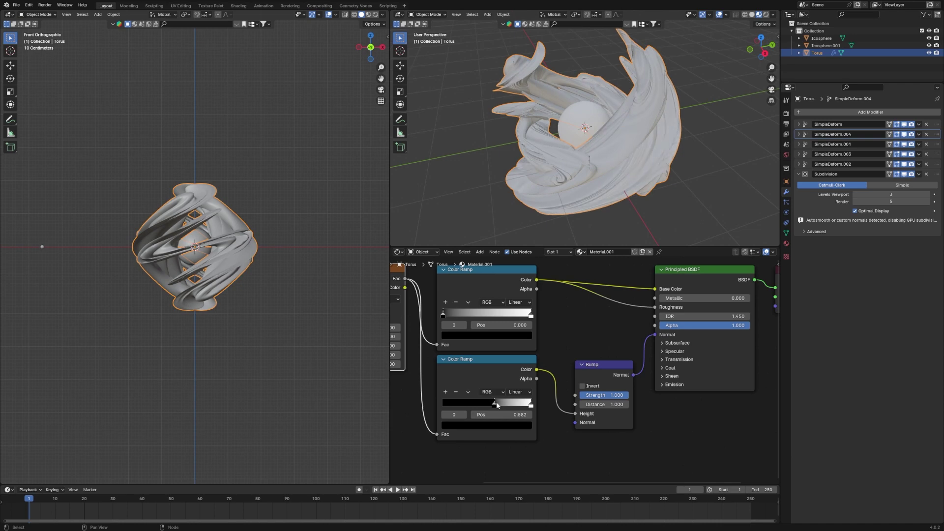
# Step: Deselect the torus and switch to the front view
pyautogui.click(699, 199)
pyautogui.scroll(5, 678, 183)
pyautogui.moveTo(678, 183); pyautogui.dragTo(695, 159, button='middle')
pyautogui.press('KP_1')
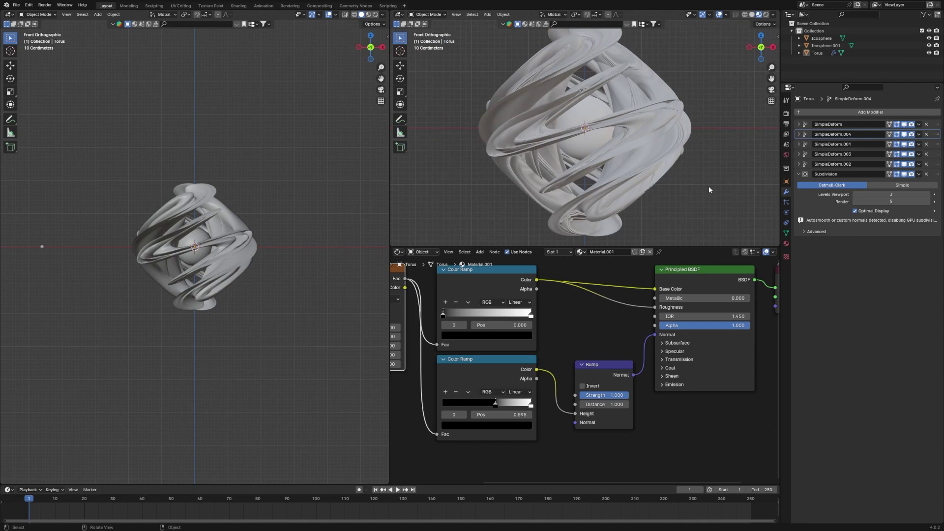
# Step: Save the file and set the Bump Strength to 0.525
pyautogui.hotkey('ctrl', 's')
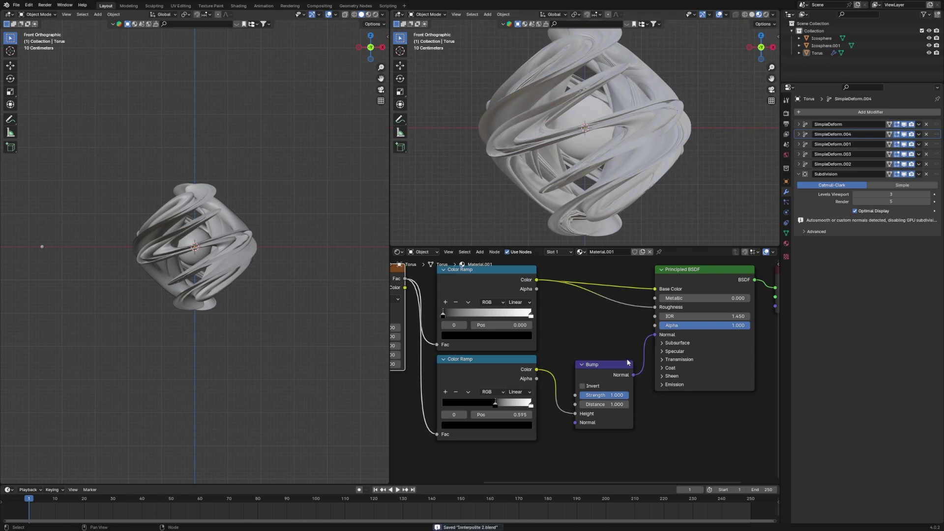
pyautogui.doubleClick(617, 395)
pyautogui.write('0.600')
pyautogui.moveTo(609, 395); pyautogui.dragTo(605, 395)
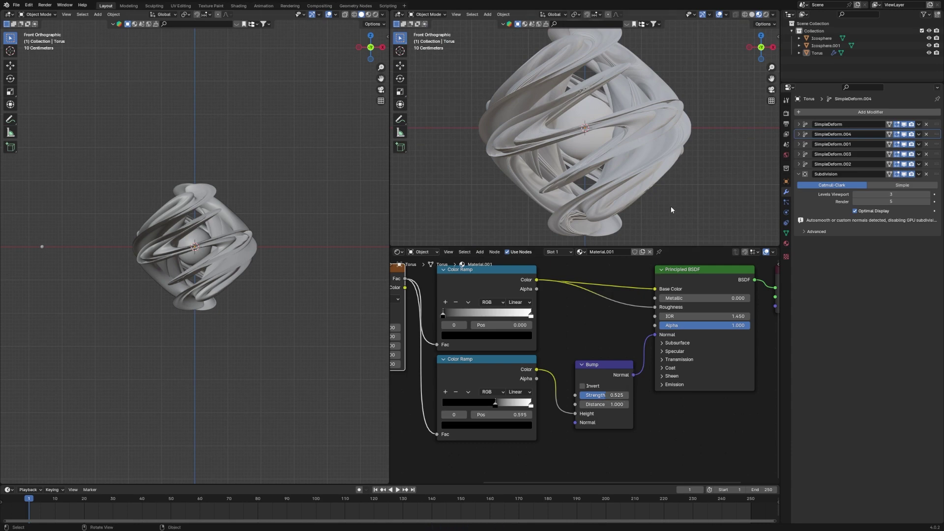
# Step: Raise the Principled BSDF Metallic value to 0.514
pyautogui.scroll(6, 688, 170)
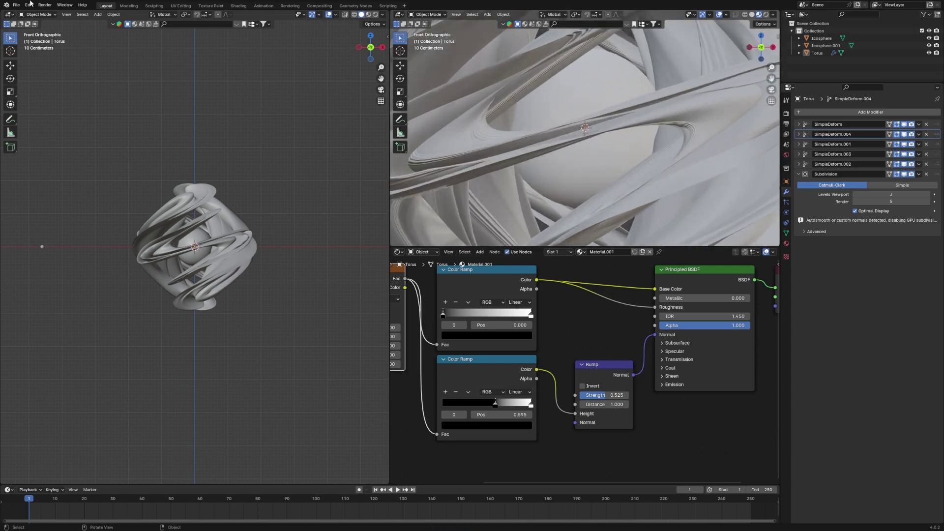
pyautogui.scroll(-6, 221, 73)
pyautogui.scroll(1, 588, 369)
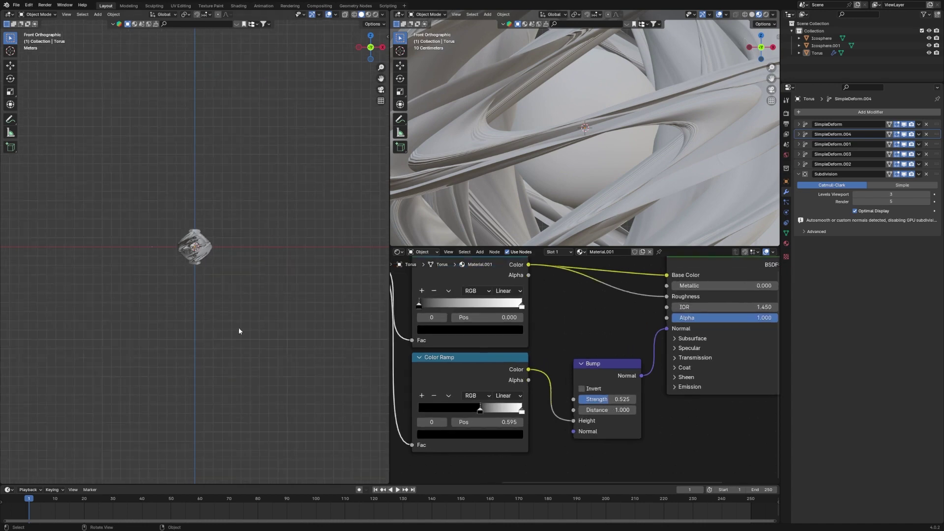
pyautogui.scroll(3, 238, 327)
pyautogui.moveTo(738, 376); pyautogui.dragTo(559, 431, button='middle')
pyautogui.moveTo(541, 343); pyautogui.dragTo(599, 343)
pyautogui.scroll(-8, 706, 131)
# Step: Save again and move the upper Color Ramp's black stop to 0.127
pyautogui.moveTo(705, 131); pyautogui.dragTo(667, 145, button='middle')
pyautogui.hotkey('ctrl', 's')
pyautogui.moveTo(512, 289); pyautogui.dragTo(596, 303, button='middle')
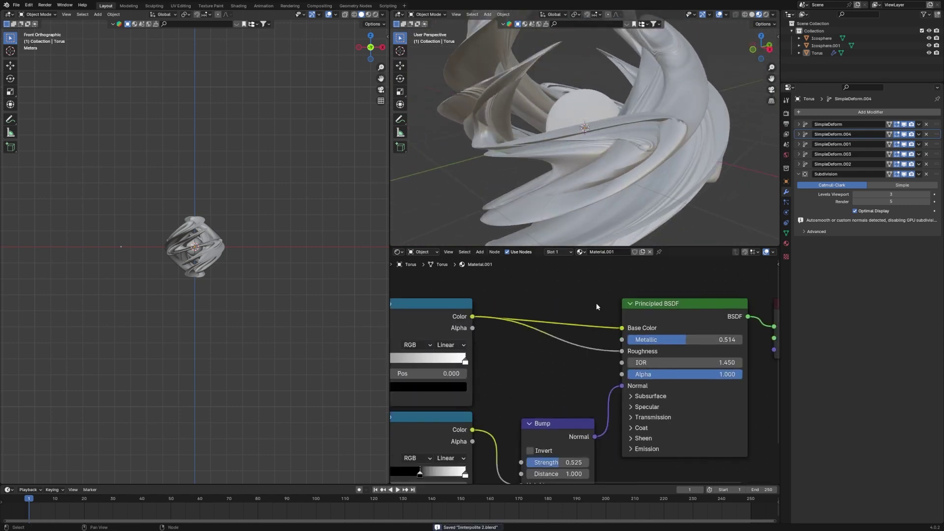
pyautogui.scroll(-2, 596, 303)
pyautogui.scroll(2, 631, 357)
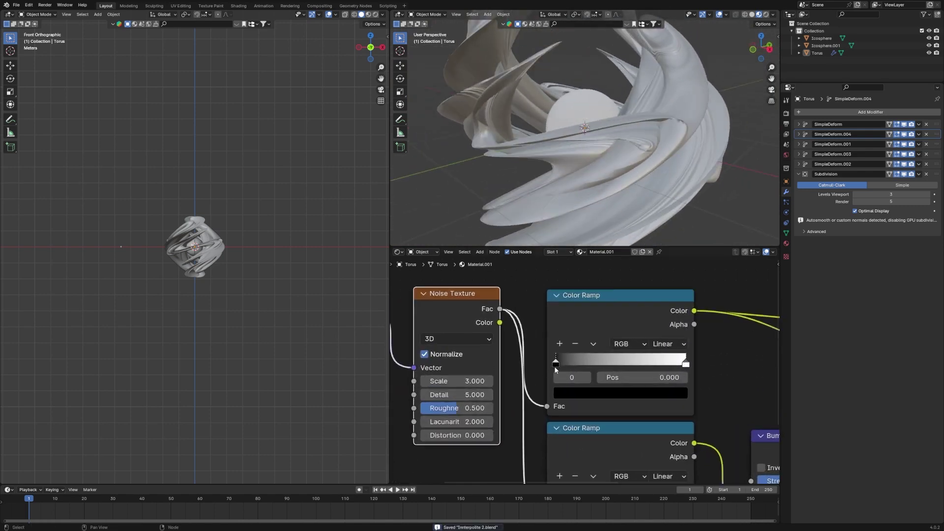
pyautogui.moveTo(556, 368)
pyautogui.mouseDown()
pyautogui.moveTo(591, 363)
pyautogui.moveTo(577, 363)
pyautogui.mouseUp()
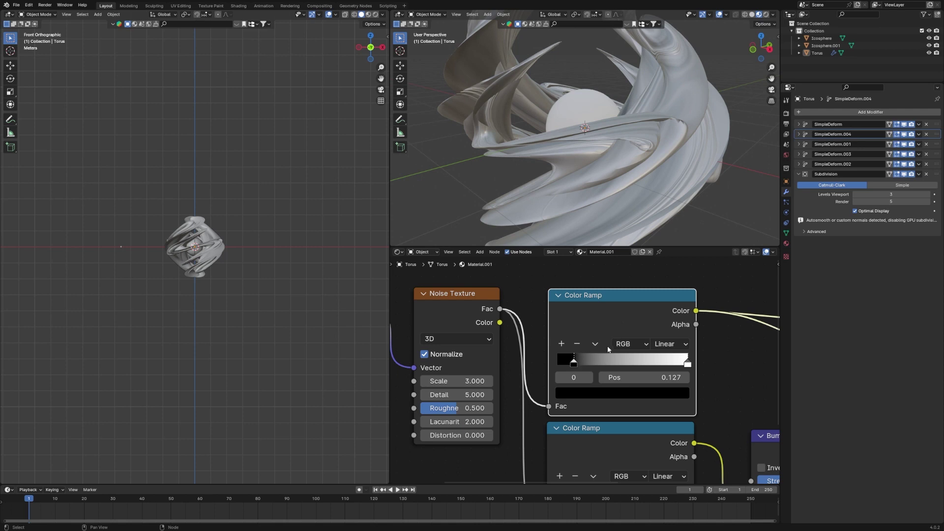
# Step: Orbit the view around the torus toward the front
pyautogui.click(643, 184)
pyautogui.moveTo(629, 190); pyautogui.dragTo(668, 173, button='middle')
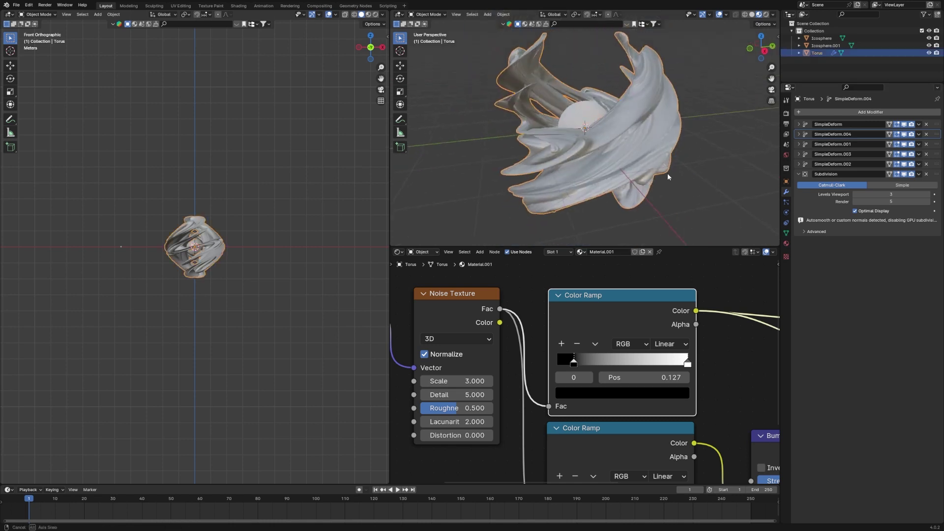
pyautogui.click(638, 140)
pyautogui.click(710, 137)
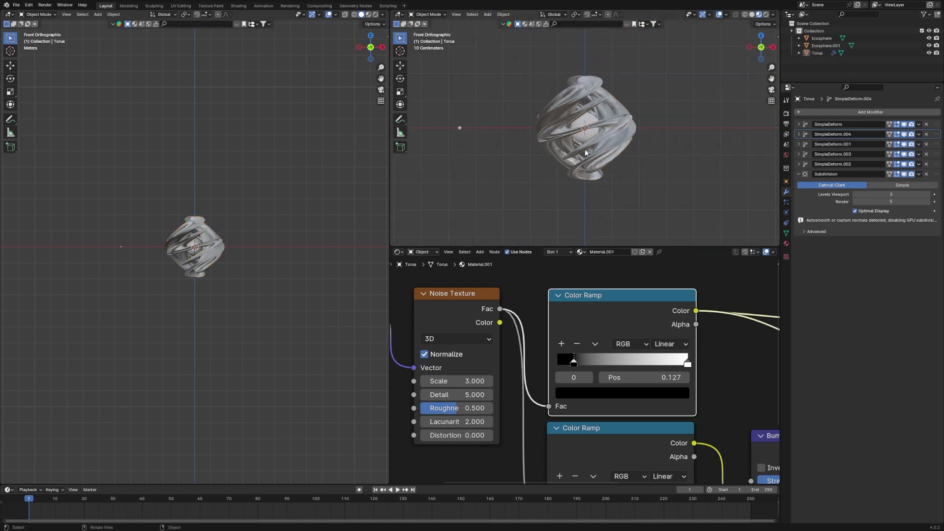
pyautogui.click(605, 153)
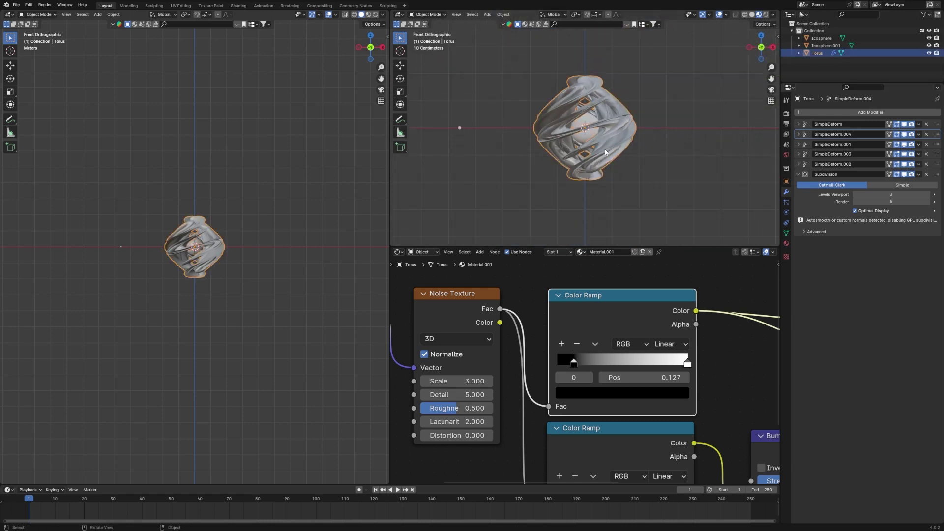
pyautogui.click(668, 117)
# Step: Add a camera and align it to the chosen perspective view (82° X, -16° Z)
pyautogui.hotkey('shift', 'a')
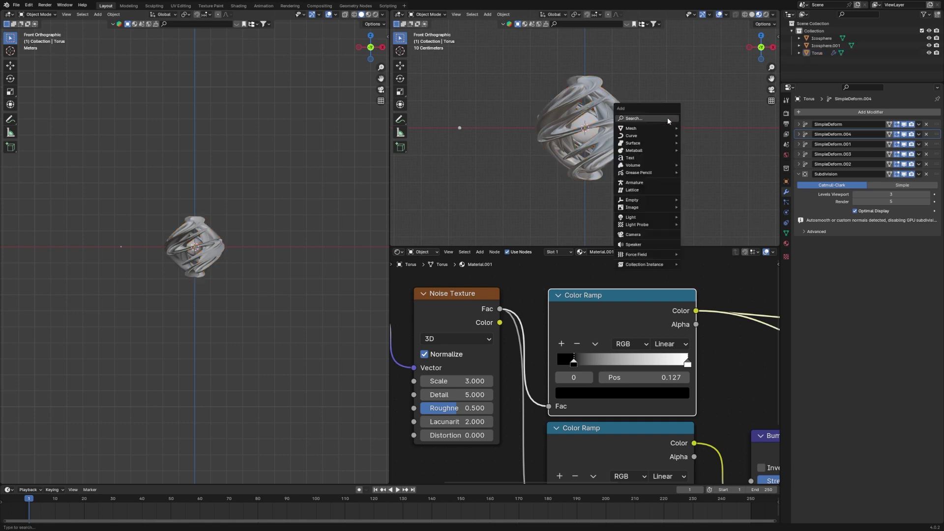
pyautogui.click(632, 234)
pyautogui.moveTo(626, 234); pyautogui.dragTo(630, 138, button='middle')
pyautogui.scroll(3, 642, 131)
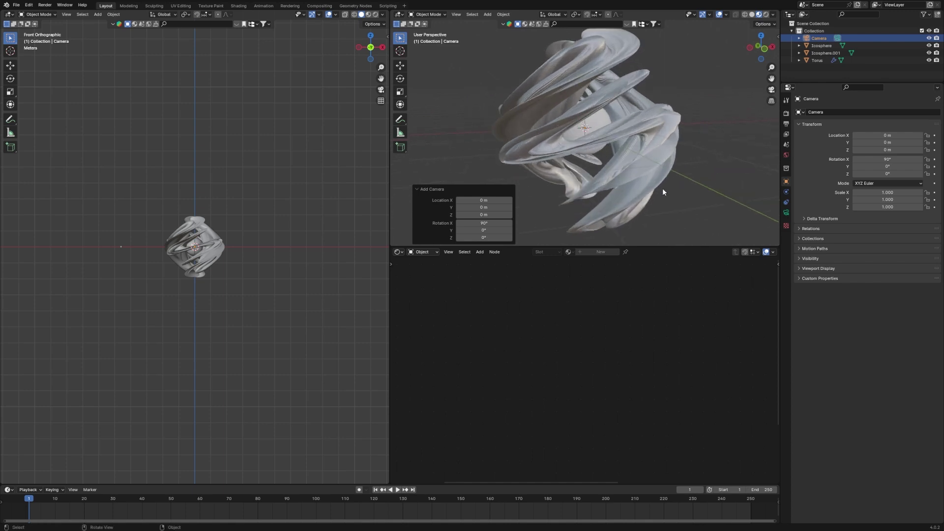
pyautogui.moveTo(663, 191); pyautogui.dragTo(613, 187, button='middle')
pyautogui.press('ctrl+alt+KP_0')
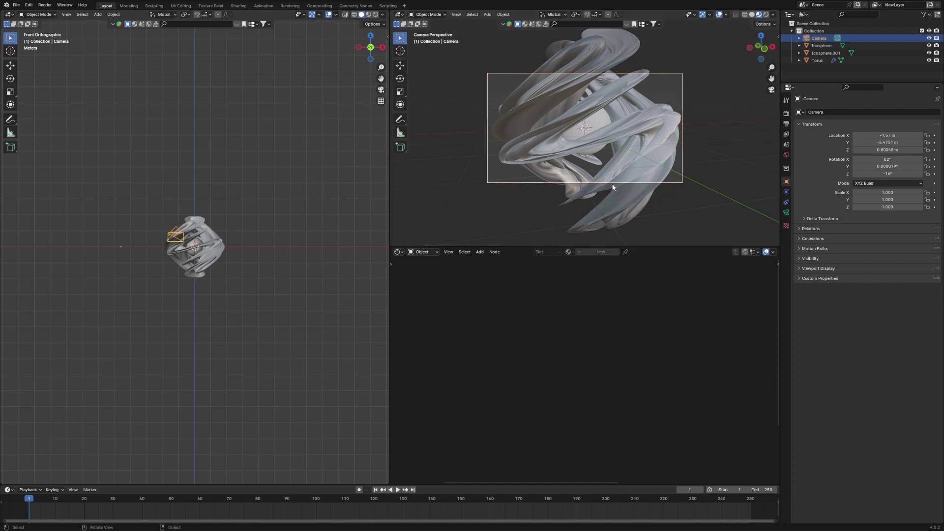
# Step: Save the file as Interpolite 2.blend
pyautogui.scroll(1, 624, 179)
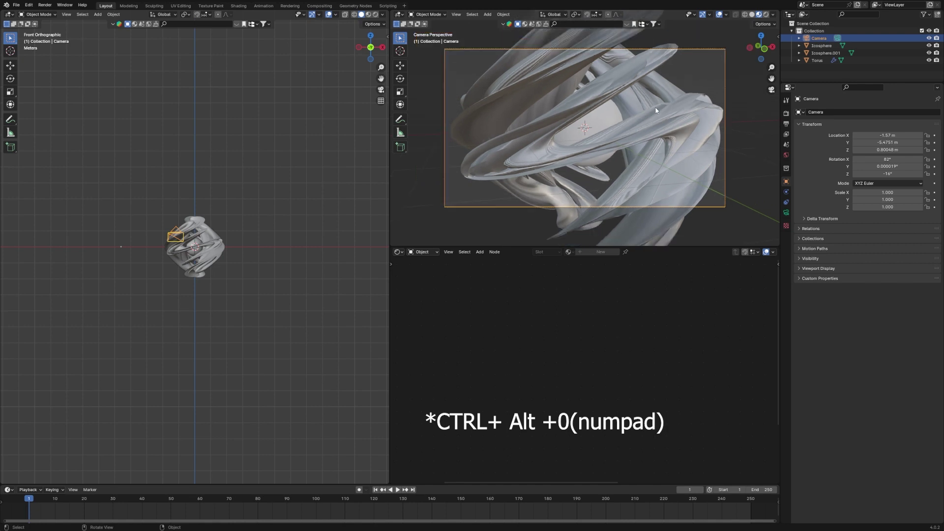
pyautogui.hotkey('ctrl', 's')
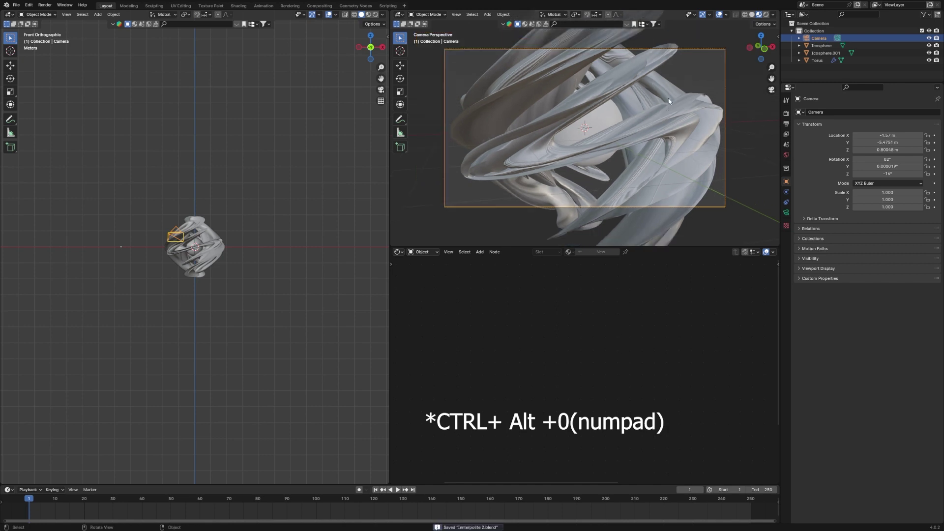
pyautogui.click(675, 77)
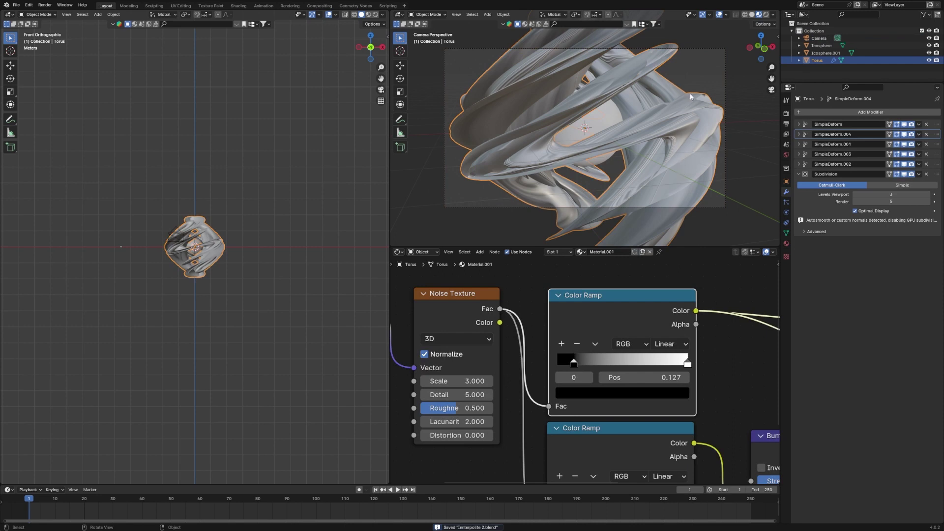
# Step: Give the inner Icosphere Material.001 and make it a single-user copy, Material.002
pyautogui.click(585, 129)
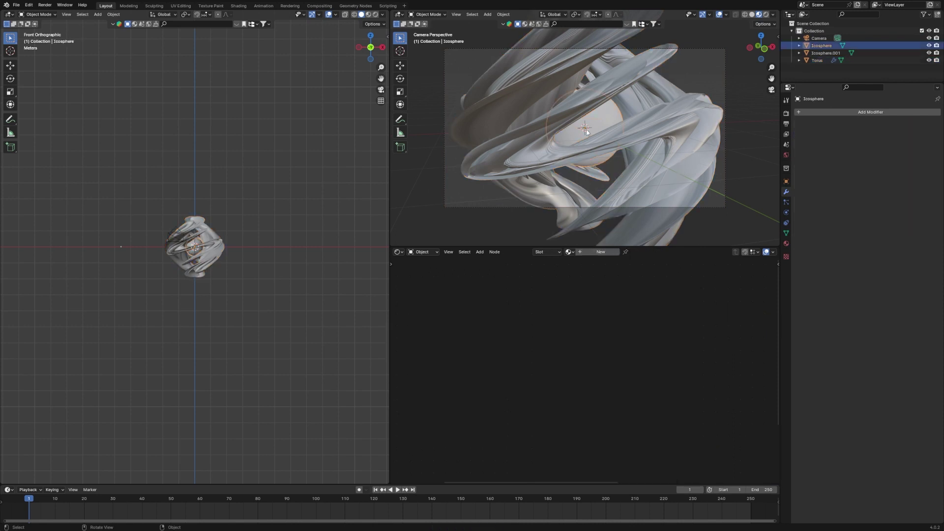
pyautogui.click(569, 252)
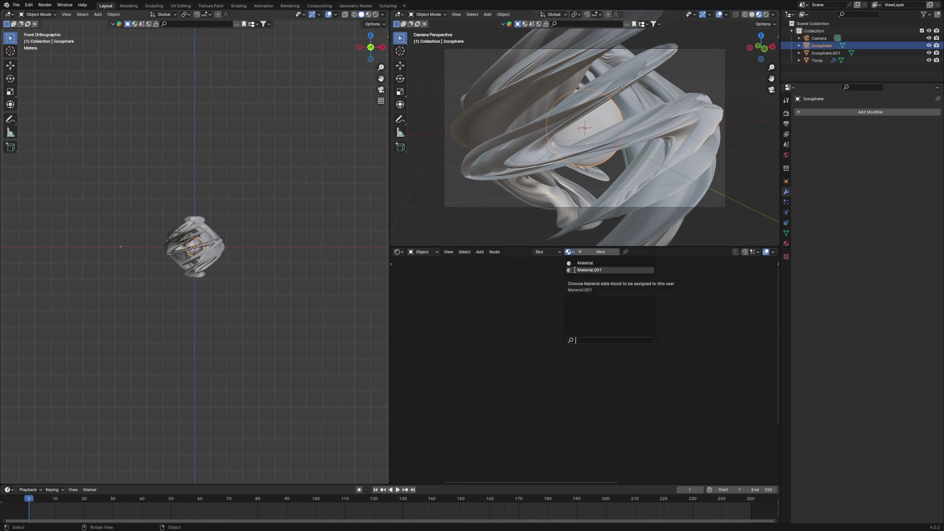
pyautogui.click(574, 270)
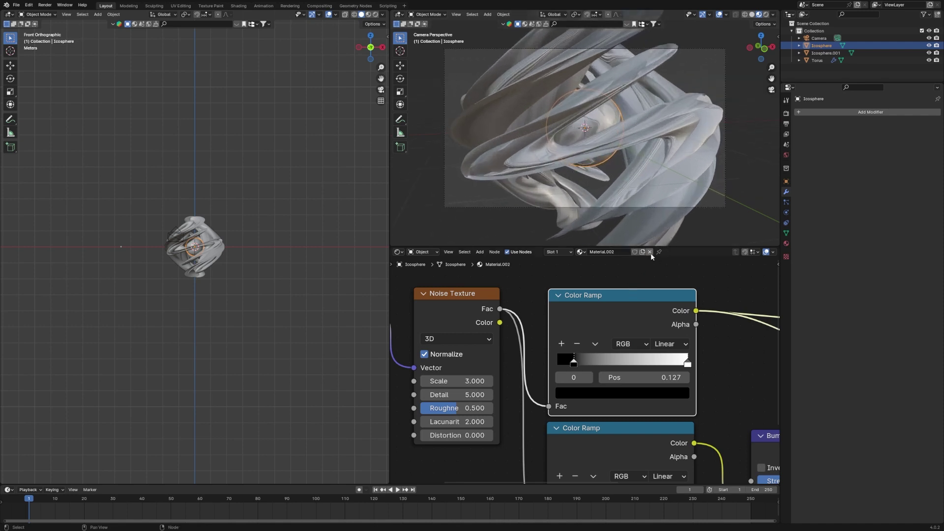
pyautogui.click(651, 252)
# Step: Change Material.002's white color ramp stop to gold
pyautogui.click(687, 363)
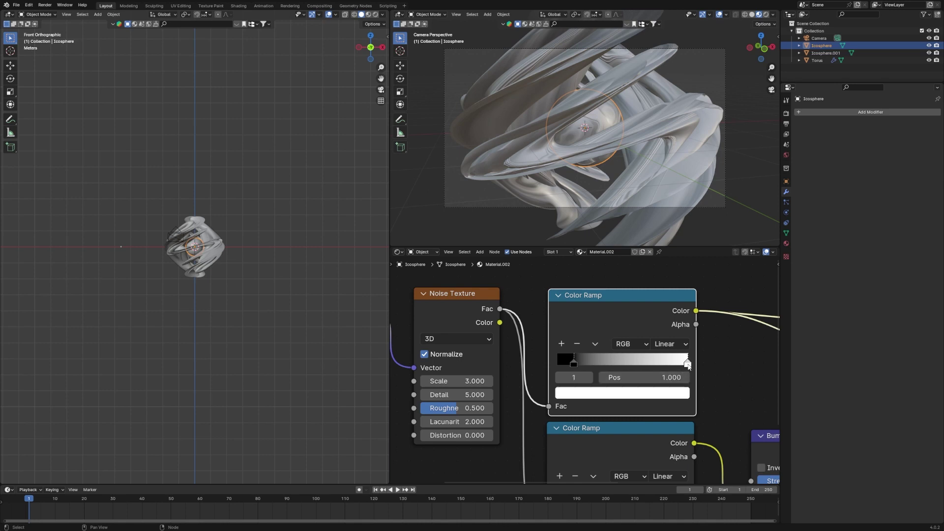
pyautogui.click(631, 392)
pyautogui.moveTo(607, 279); pyautogui.dragTo(594, 275)
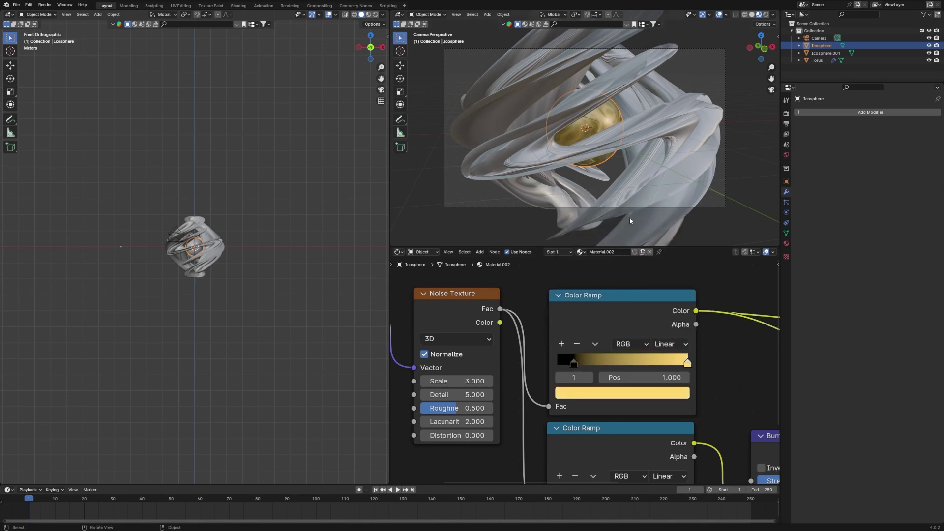
pyautogui.scroll(6, 634, 187)
pyautogui.scroll(-6, 645, 145)
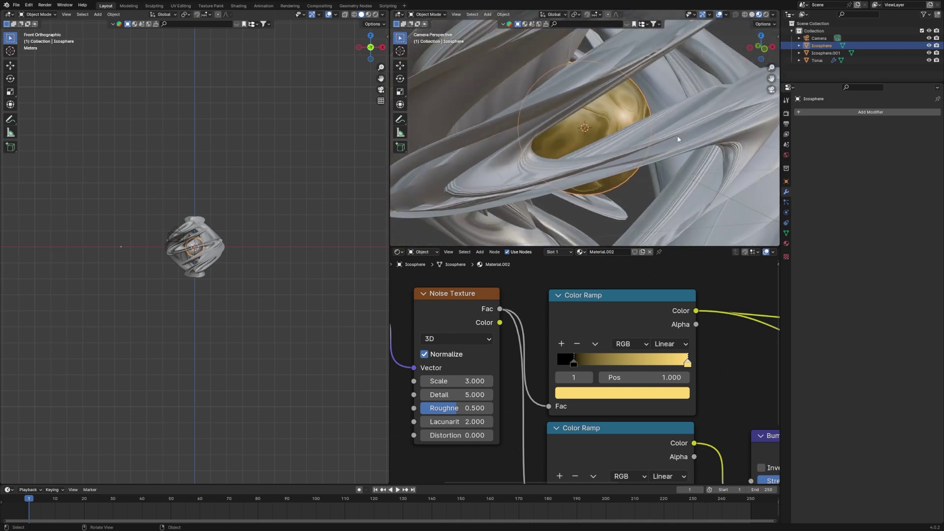
pyautogui.click(662, 135)
pyautogui.click(609, 127)
pyautogui.scroll(-5, 501, 188)
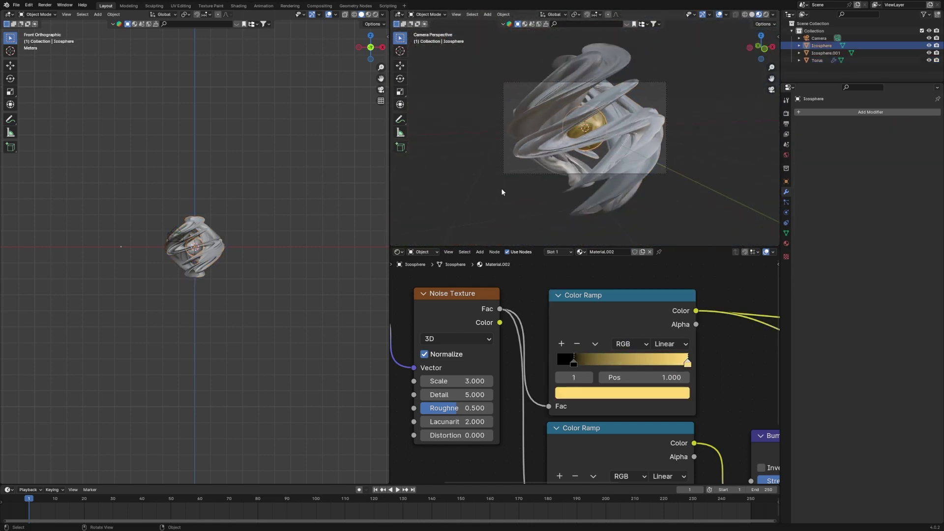
# Step: Assign the gold Material.002 to Icosphere.001 and save the file
pyautogui.click(432, 133)
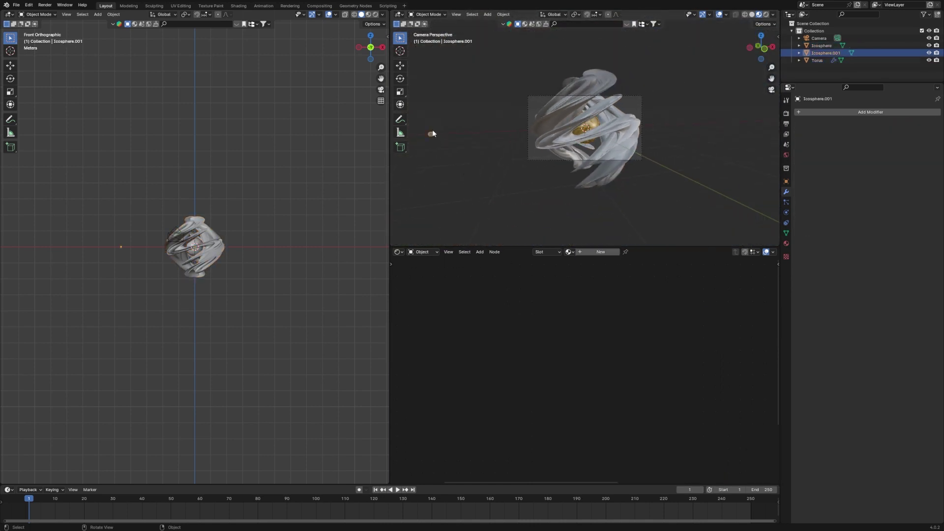
pyautogui.click(569, 252)
pyautogui.click(592, 273)
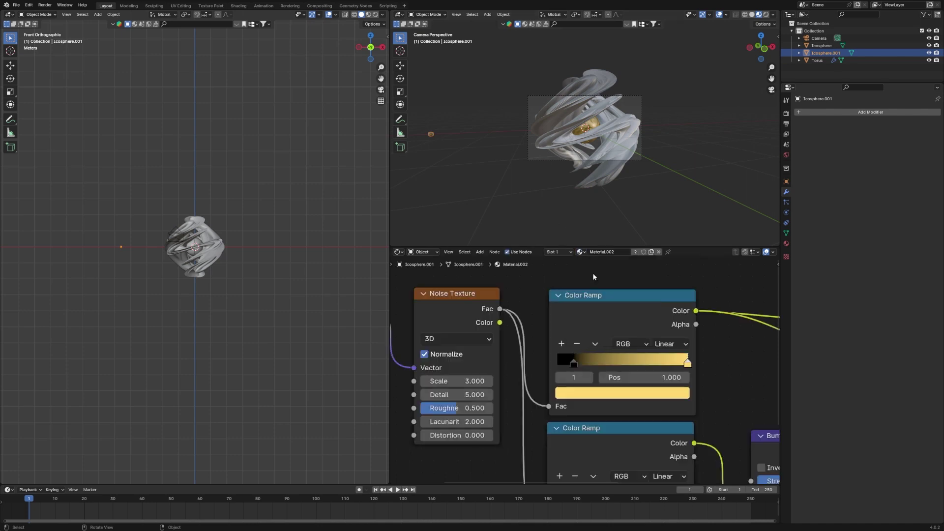
pyautogui.click(755, 165)
pyautogui.scroll(4, 639, 153)
pyautogui.scroll(-2, 672, 147)
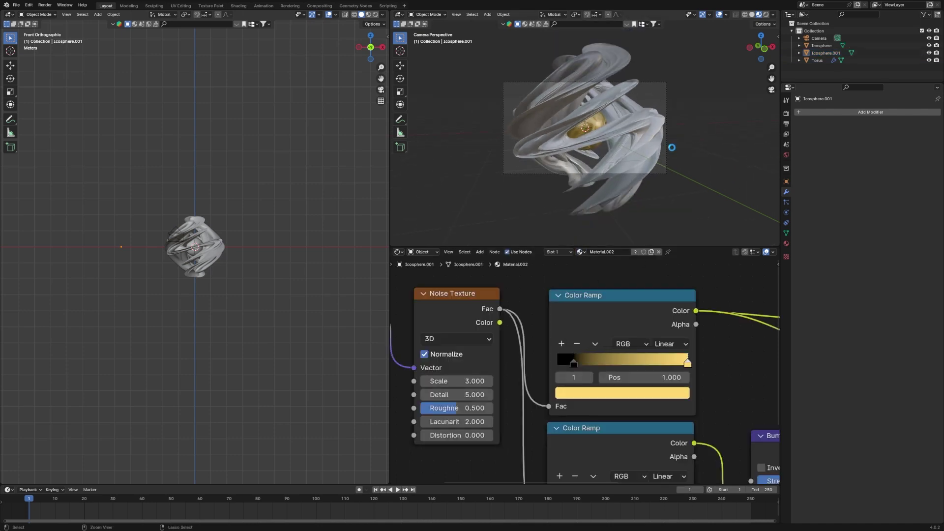
pyautogui.hotkey('ctrl', 's')
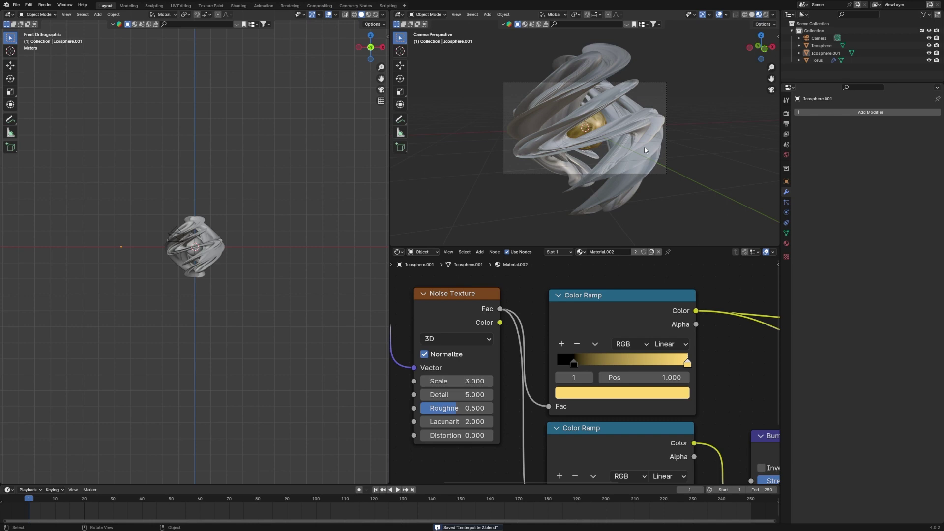
pyautogui.click(645, 159)
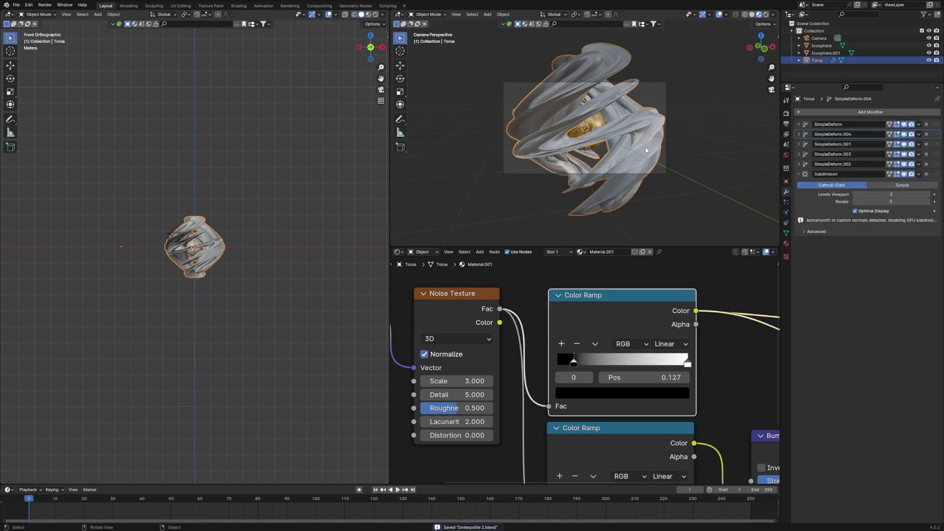
# Step: Add a particle system to the torus with emission ending at frame 1
pyautogui.click(787, 203)
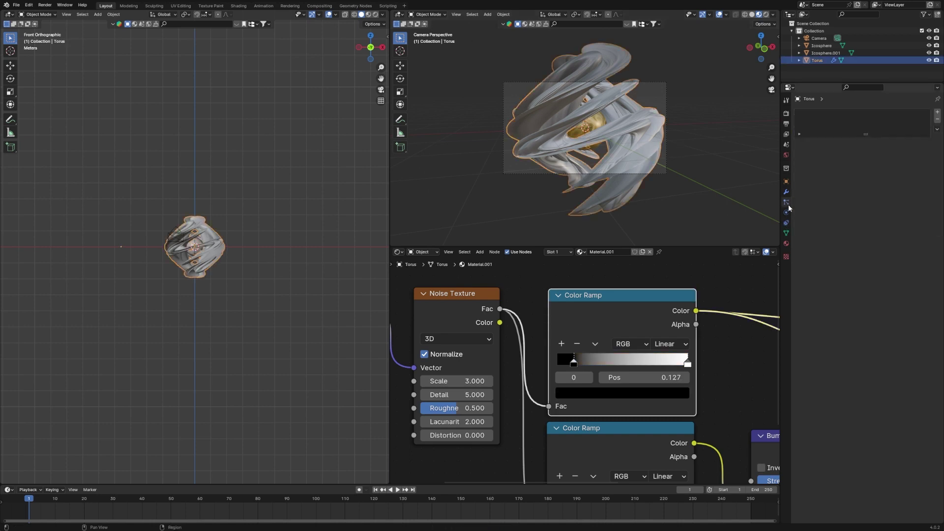
pyautogui.click(937, 112)
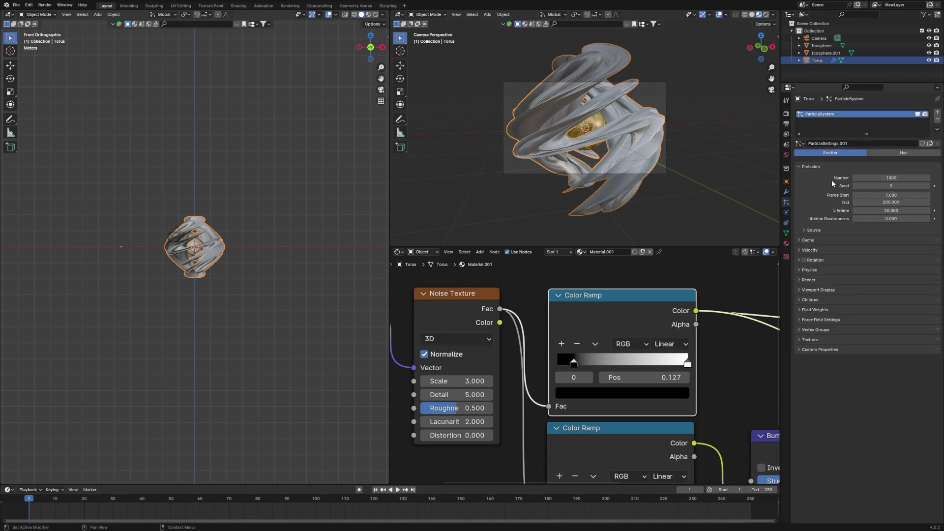
pyautogui.scroll(1, 737, 176)
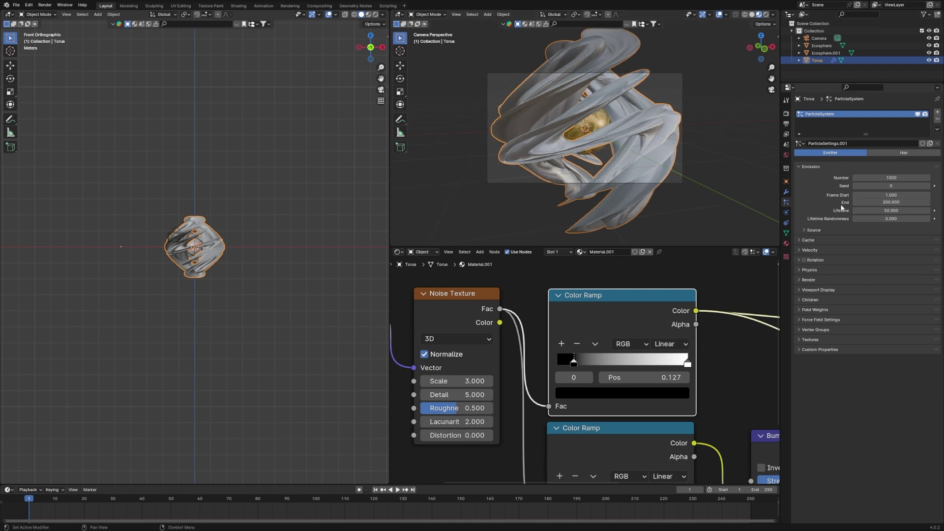
pyautogui.click(859, 203)
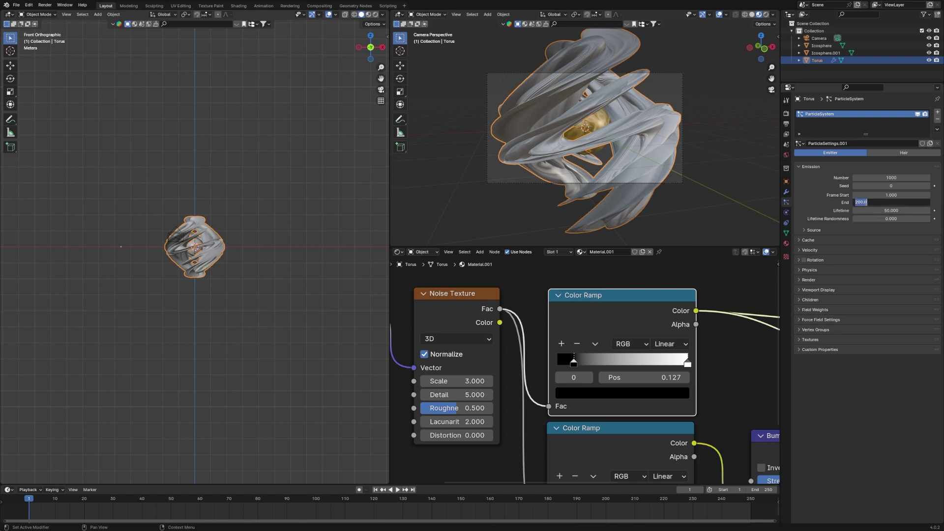
pyautogui.write('1')
pyautogui.press('Return')
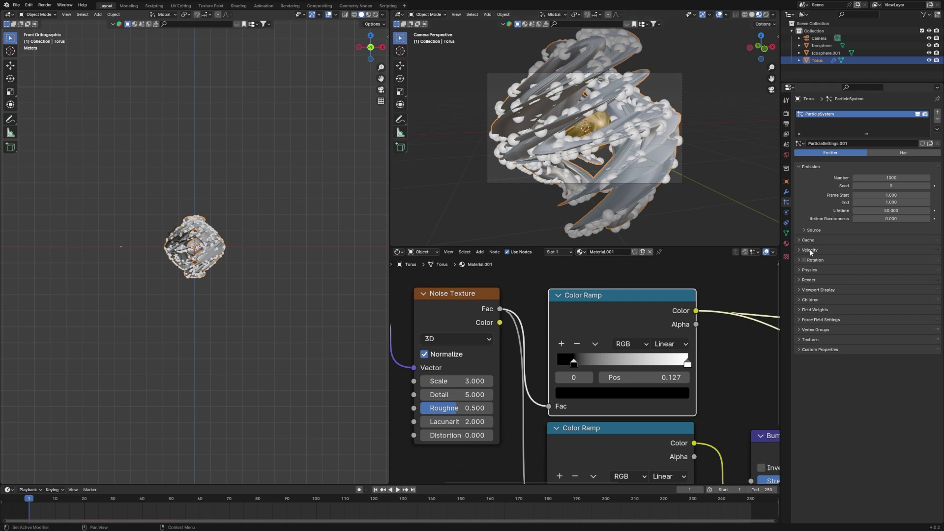
# Step: Render the particles as Object at scale 0.100
pyautogui.click(814, 281)
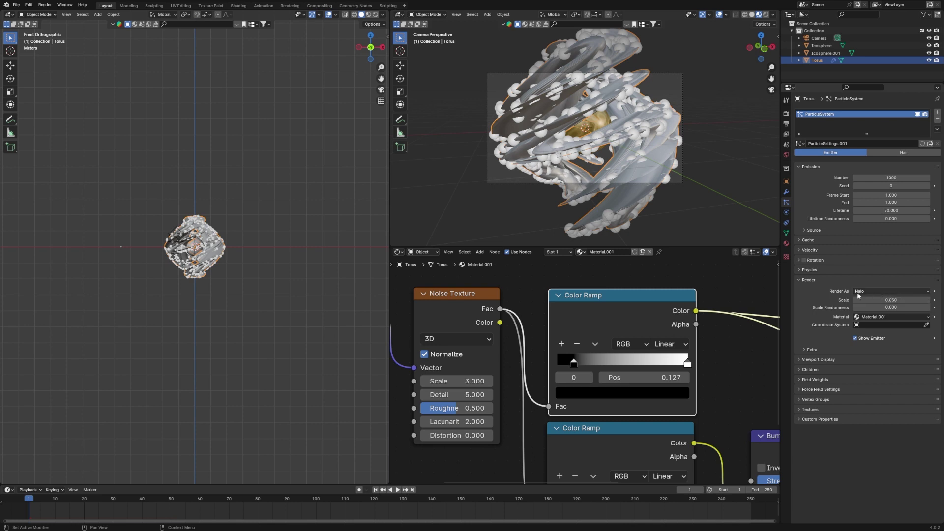
pyautogui.click(873, 291)
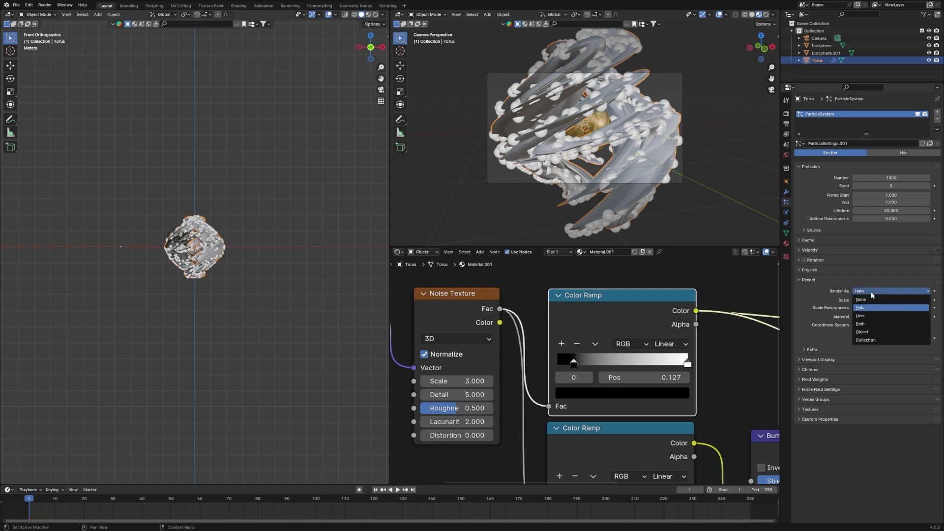
pyautogui.click(872, 333)
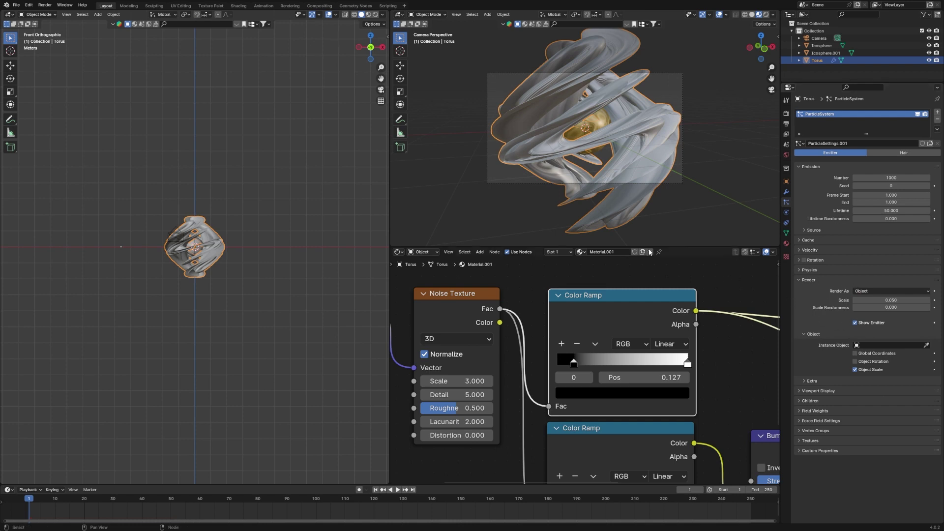
pyautogui.scroll(2, 592, 208)
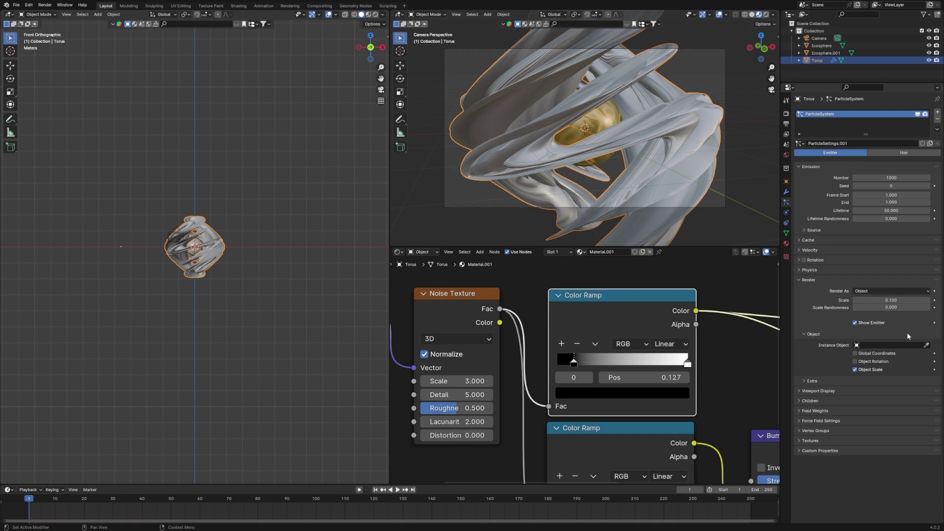
pyautogui.click(927, 344)
# Step: Use Icosphere.001 as the particle instance object
pyautogui.click(122, 245)
pyautogui.scroll(3, 147, 273)
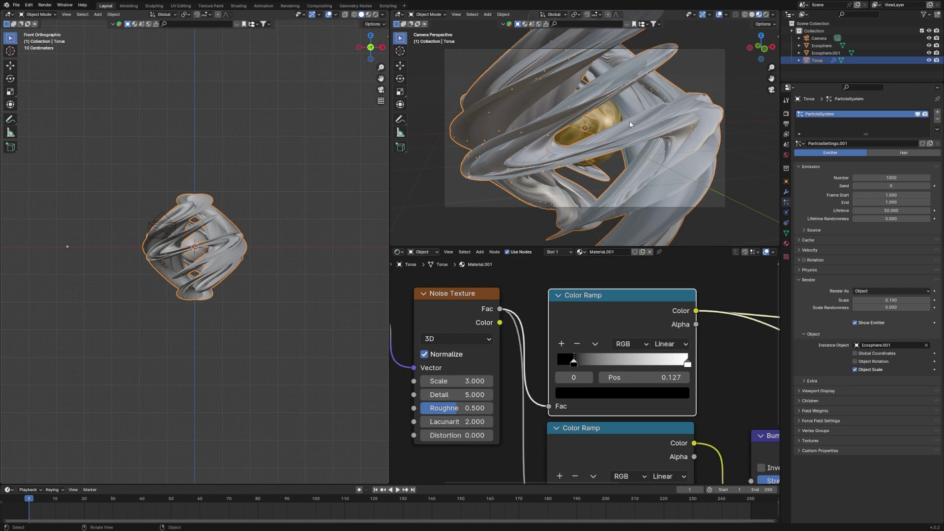
pyautogui.scroll(3, 630, 121)
pyautogui.scroll(-2, 592, 121)
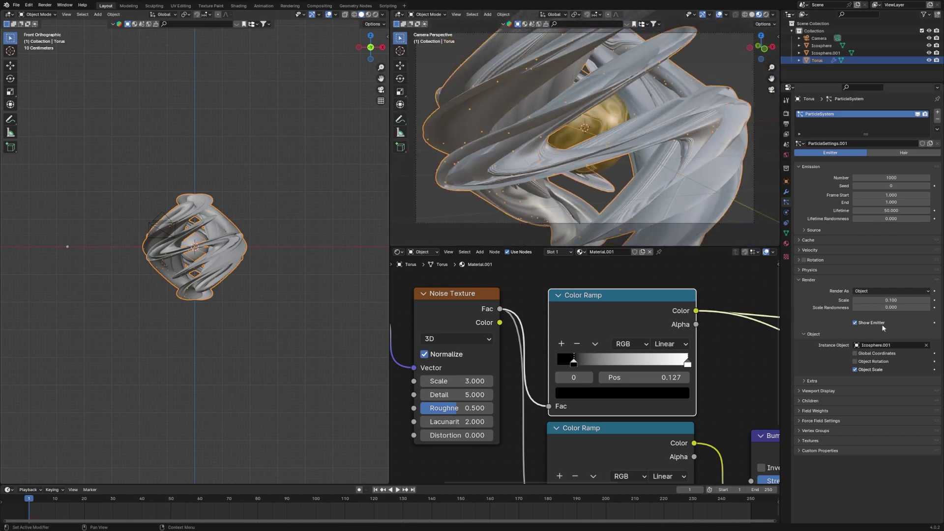
# Step: Set particle scale randomness to 1.000 and scale to 0.500
pyautogui.click(893, 309)
pyautogui.write('1')
pyautogui.press('Return')
pyautogui.click(900, 300)
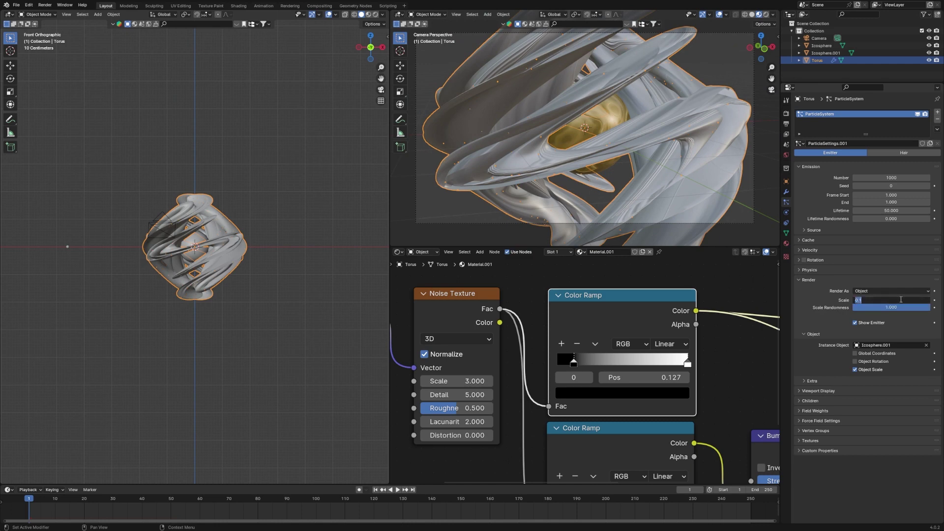
pyautogui.press('BackSpace')
pyautogui.write('.5')
pyautogui.press('Return')
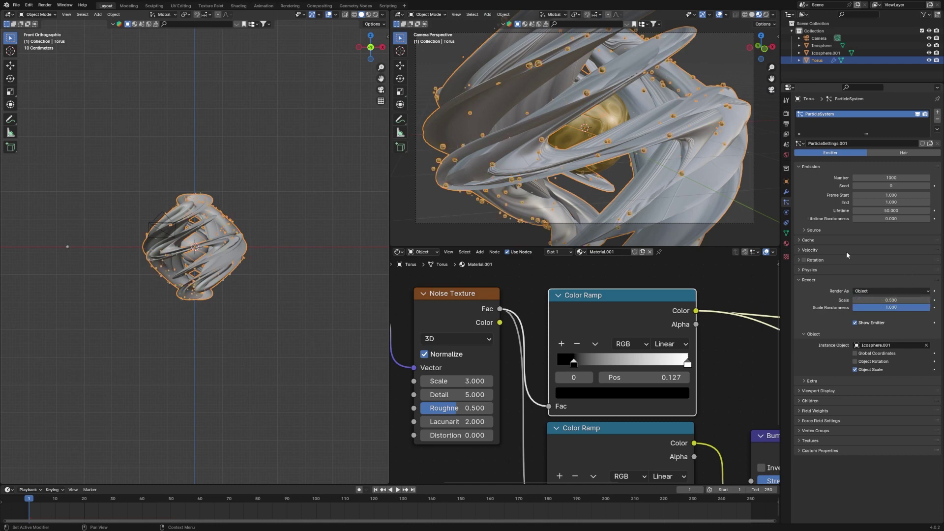
# Step: Raise the particle count to 2000
pyautogui.click(879, 178)
pyautogui.press('BackSpace')
pyautogui.write('2000')
pyautogui.press('Return')
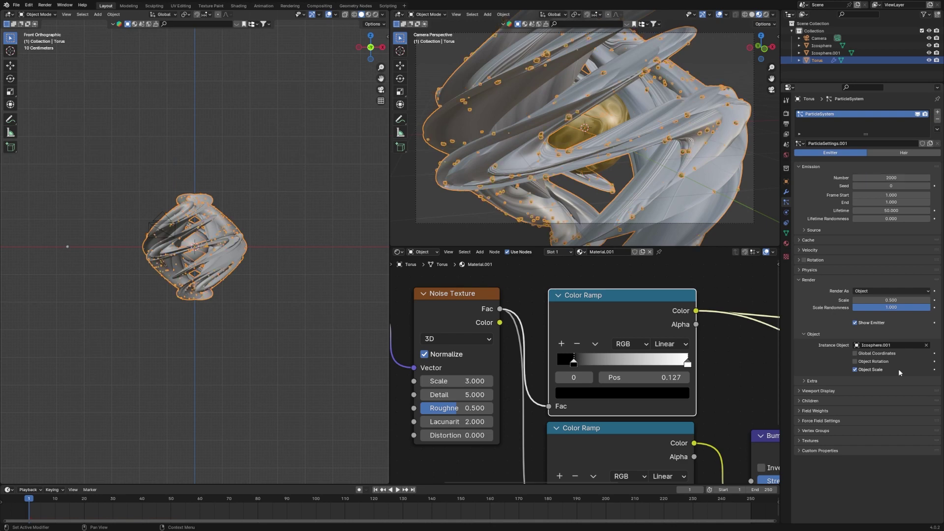
# Step: Try a particle scale of 1.000, then set it back to 0.500
pyautogui.click(911, 299)
pyautogui.press('BackSpace')
pyautogui.write('1')
pyautogui.press('Return')
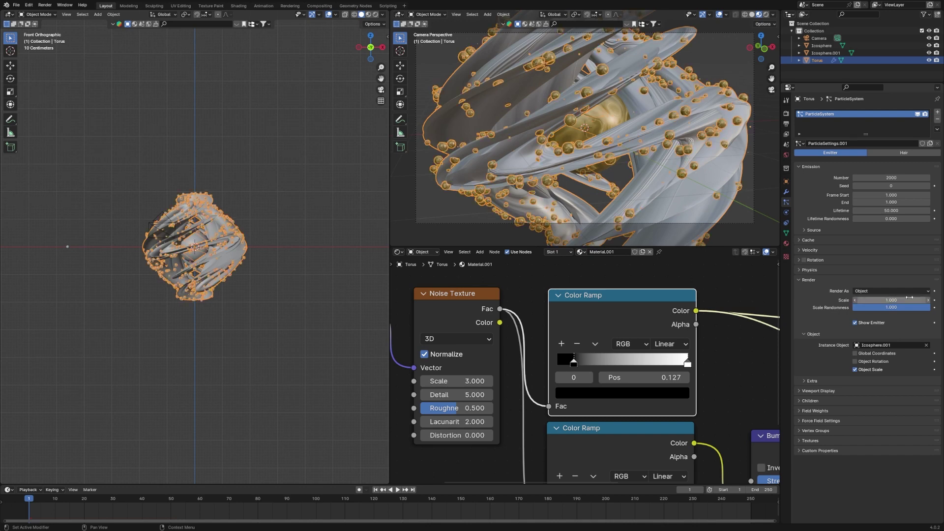
pyautogui.moveTo(236, 256); pyautogui.dragTo(321, 293, button='middle')
pyautogui.scroll(3, 321, 294)
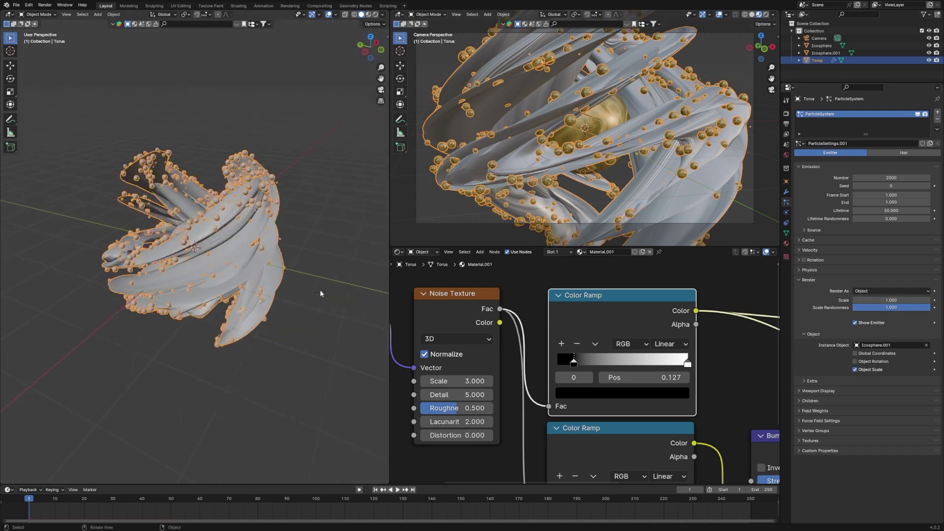
pyautogui.scroll(7, 256, 290)
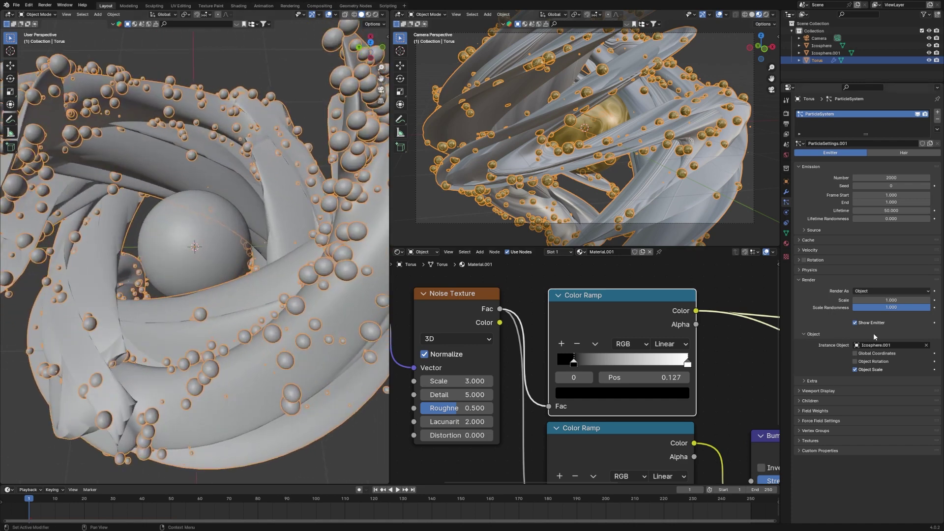
pyautogui.click(904, 299)
pyautogui.press('BackSpace')
pyautogui.write('.5')
pyautogui.press('Return')
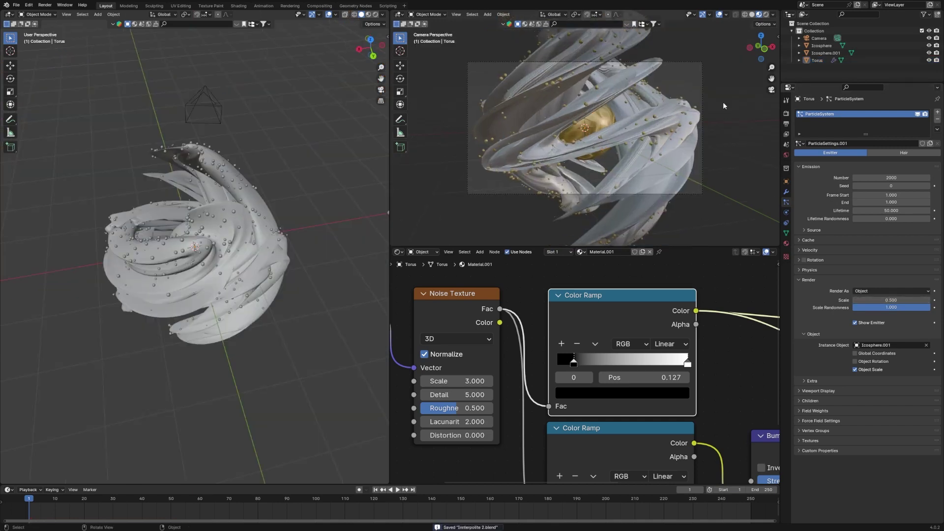
pyautogui.scroll(1, 723, 102)
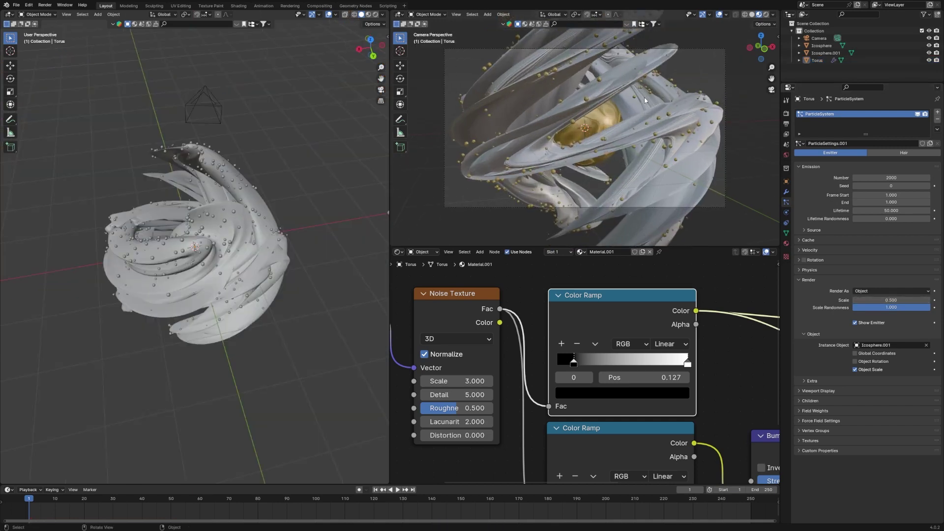
pyautogui.hotkey('shift', 'a')
# Step: Add a plane and rotate it 90° about X
pyautogui.moveTo(621, 29)
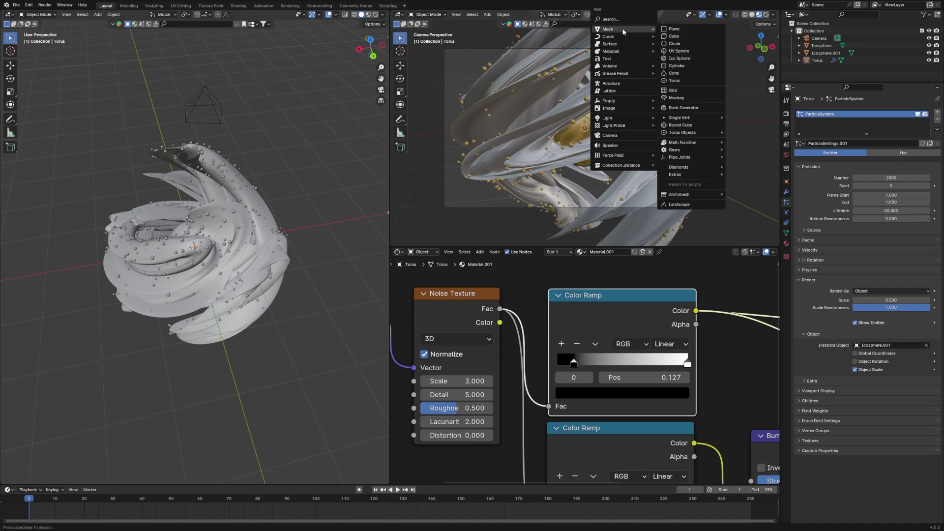
pyautogui.click(675, 29)
pyautogui.scroll(-3, 280, 238)
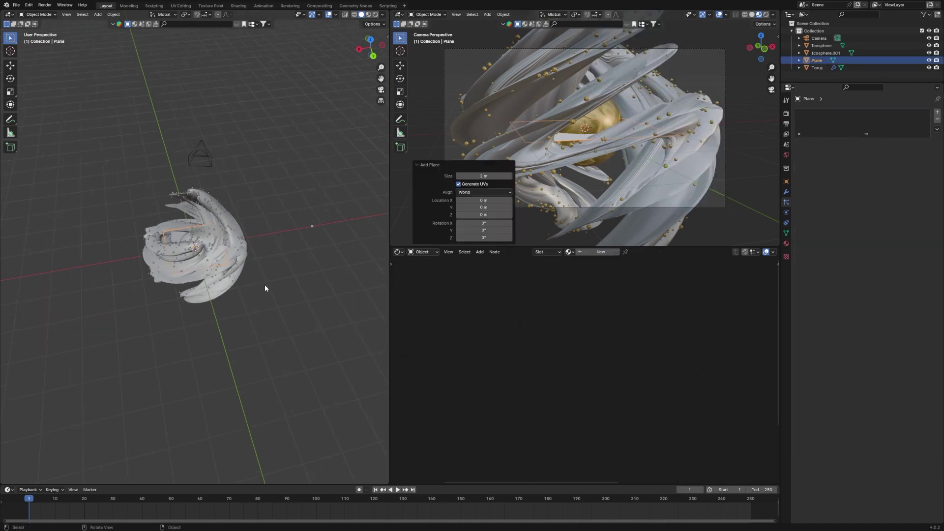
pyautogui.write('rx')
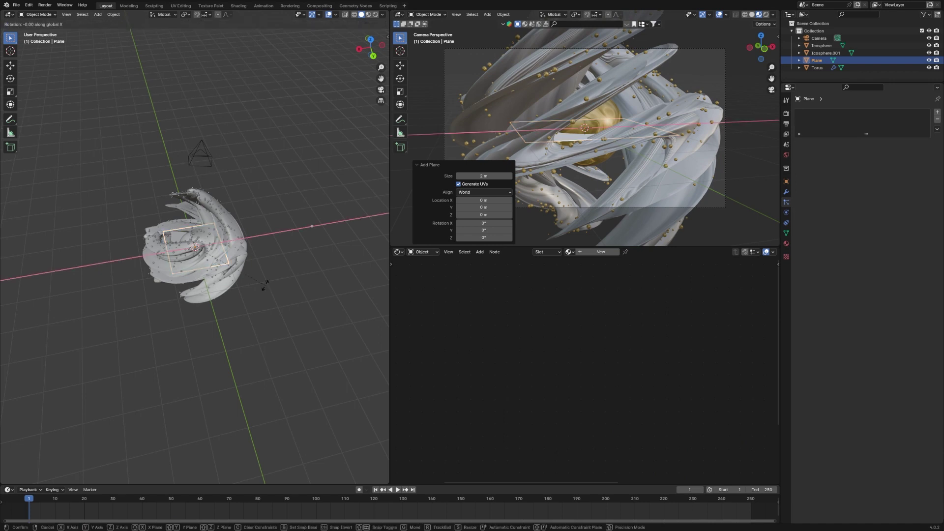
pyautogui.write('90')
pyautogui.press('Return')
# Step: From top view, move the plane back along Y behind the torus and scale it to 7.858
pyautogui.press('`')
pyautogui.click(192, 182)
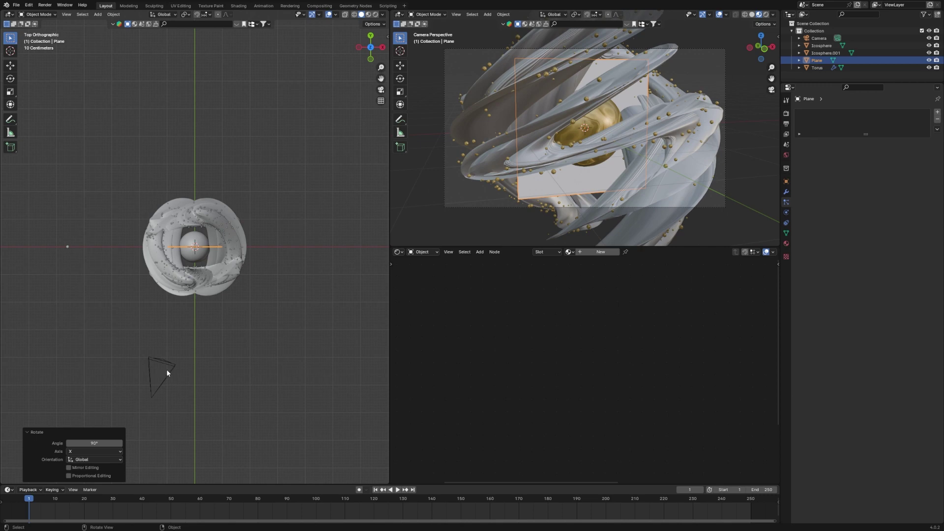
pyautogui.press('g')
pyautogui.press('y')
pyautogui.click(200, 299)
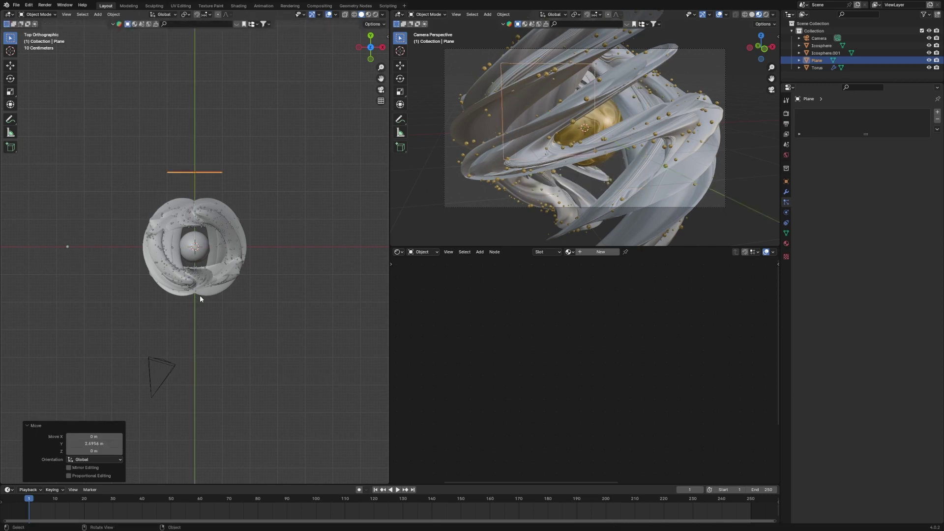
pyautogui.press('g')
pyautogui.press('y')
pyautogui.press('Return')
pyautogui.press('s')
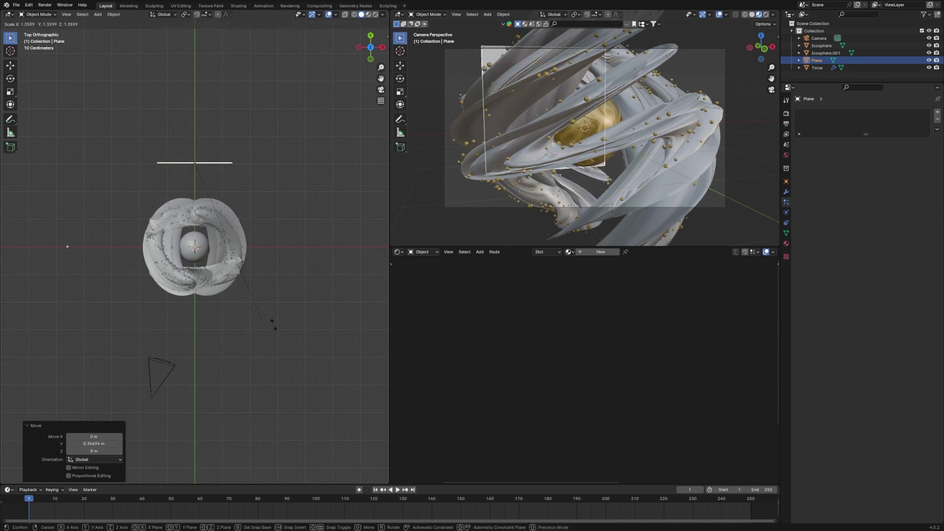
pyautogui.click(390, 529)
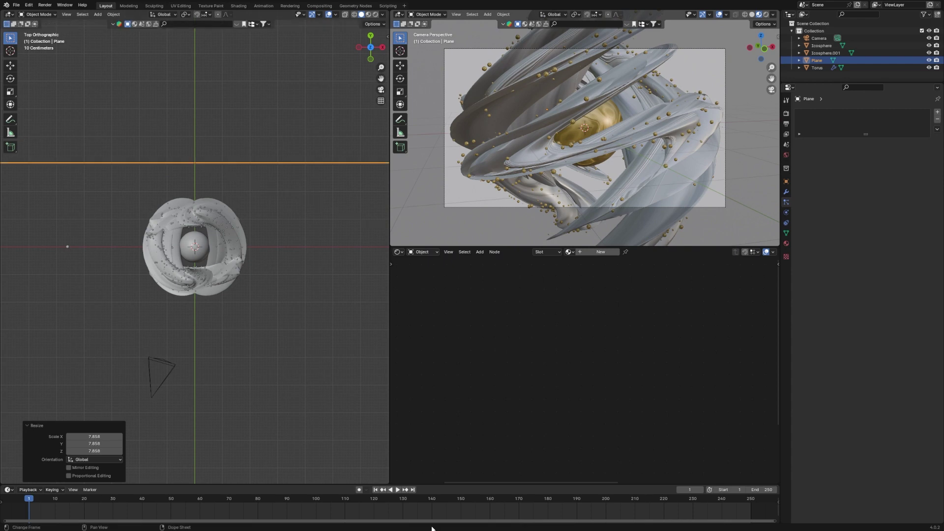
# Step: Save the file and switch viewport shading to Rendered
pyautogui.hotkey('ctrl', 's')
pyautogui.click(322, 375)
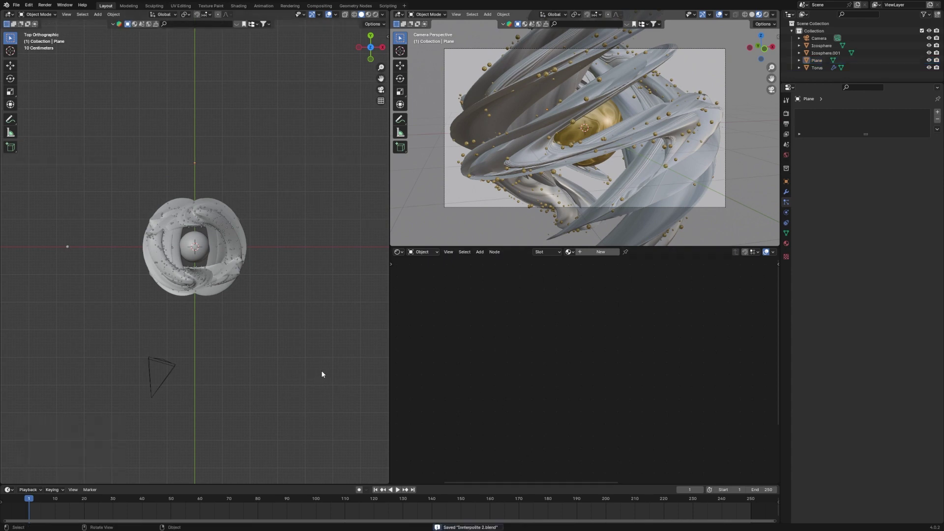
pyautogui.click(767, 15)
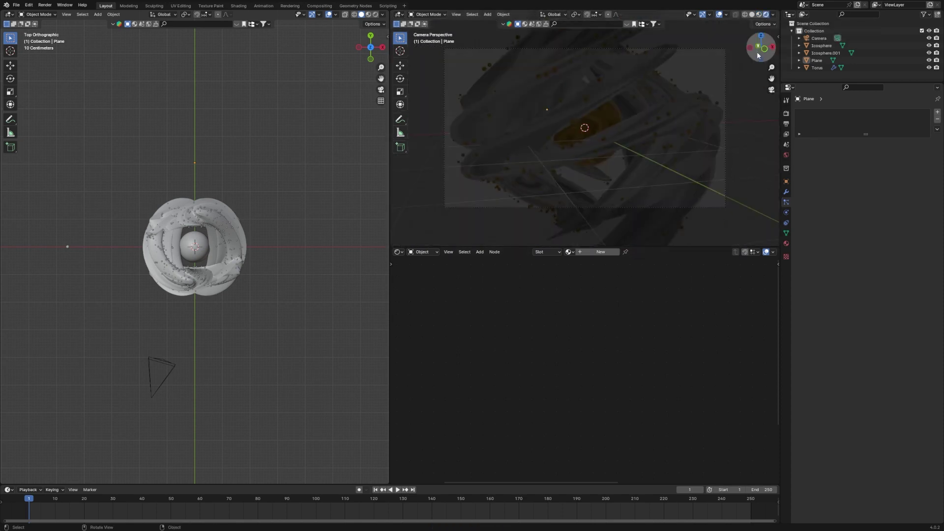
# Step: Return to Solid shading and set the render engine to Cycles on GPU Compute
pyautogui.click(752, 15)
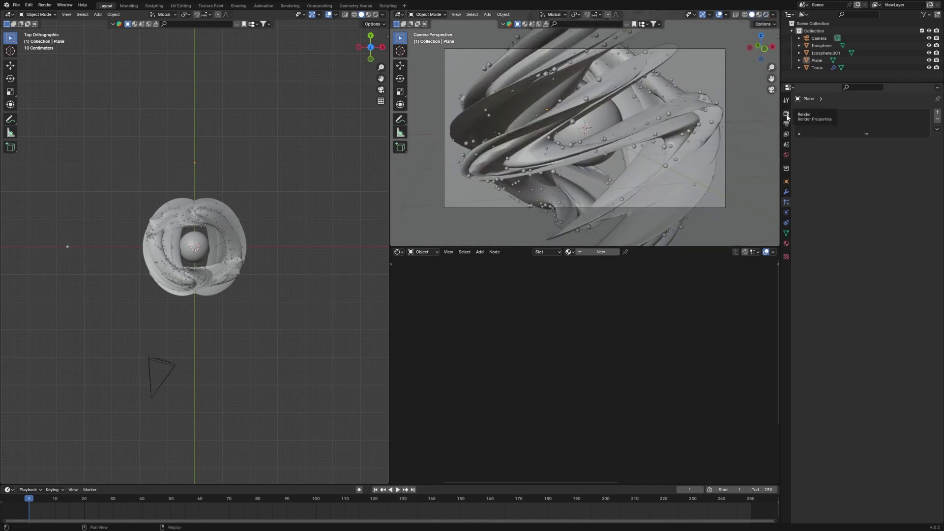
pyautogui.click(786, 115)
pyautogui.click(879, 112)
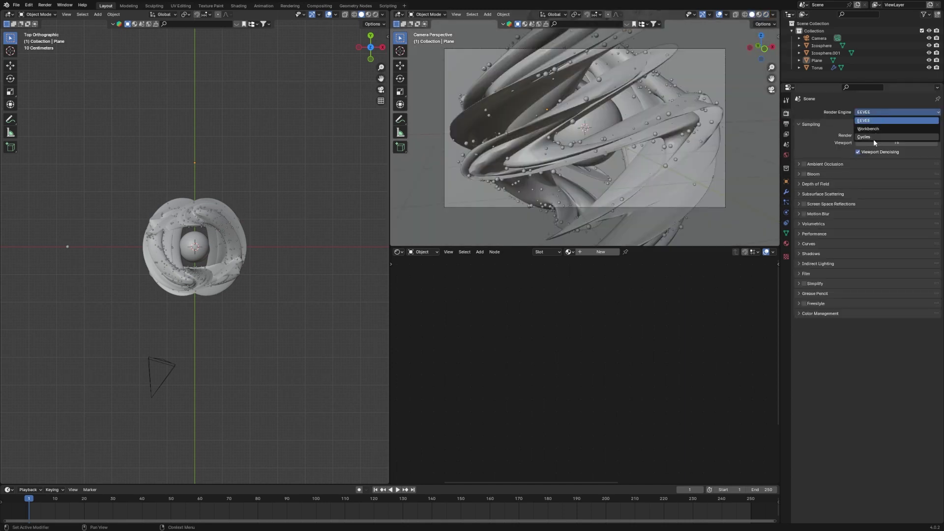
pyautogui.click(875, 138)
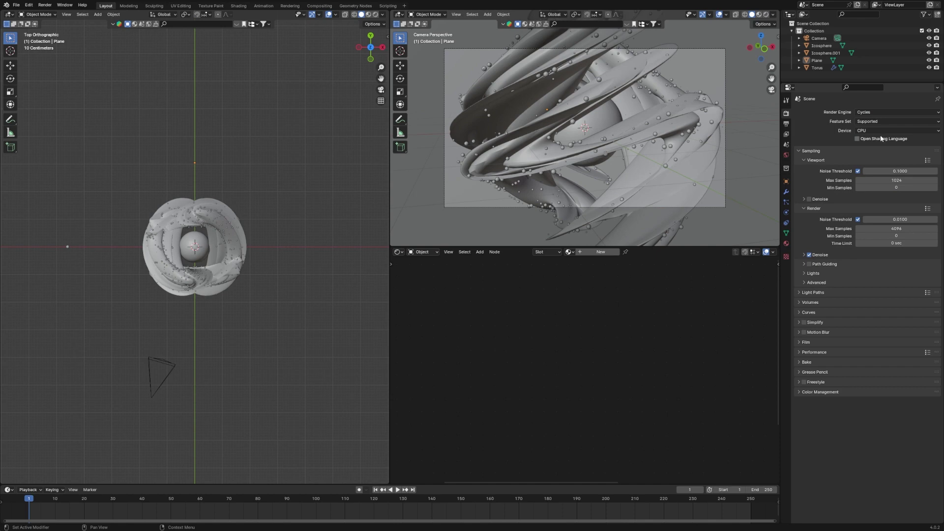
pyautogui.click(884, 131)
pyautogui.click(873, 148)
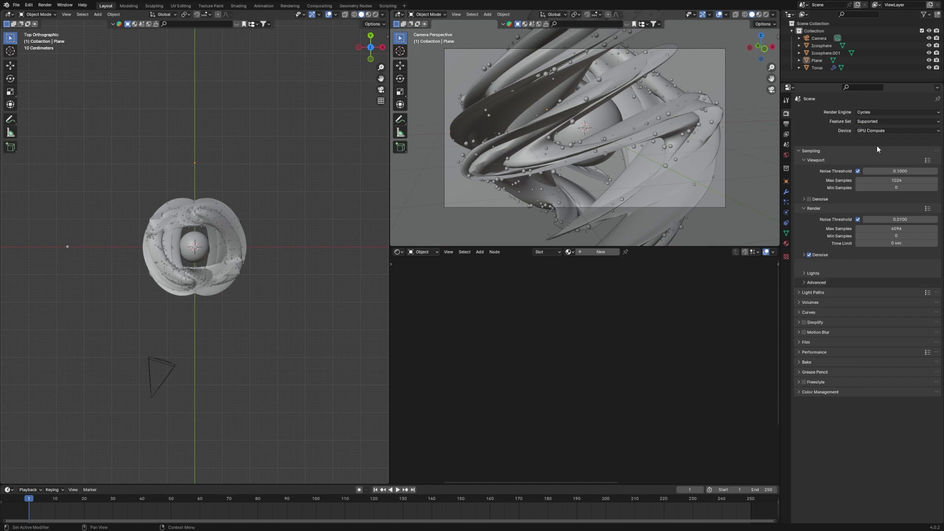
# Step: Set Viewport Max Samples to 10 and Render Max Samples to 500
pyautogui.click(882, 172)
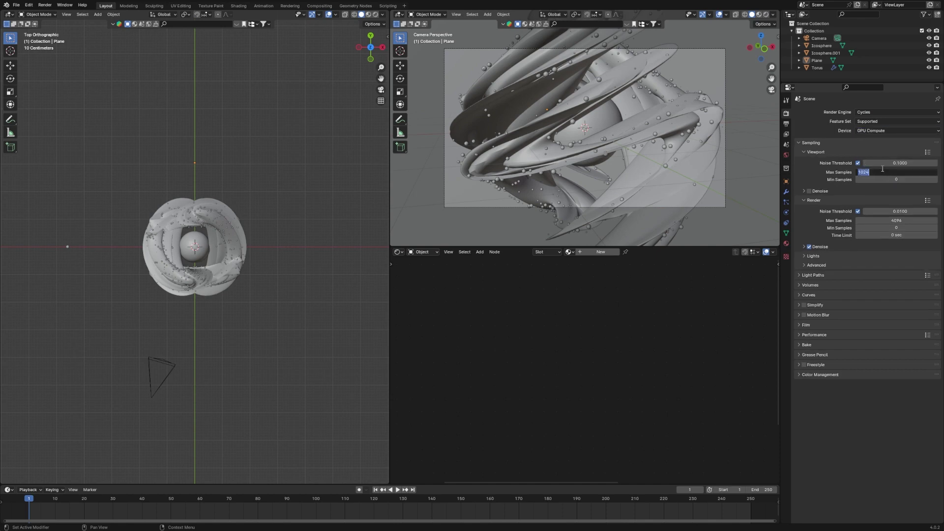
pyautogui.write('10')
pyautogui.press('Return')
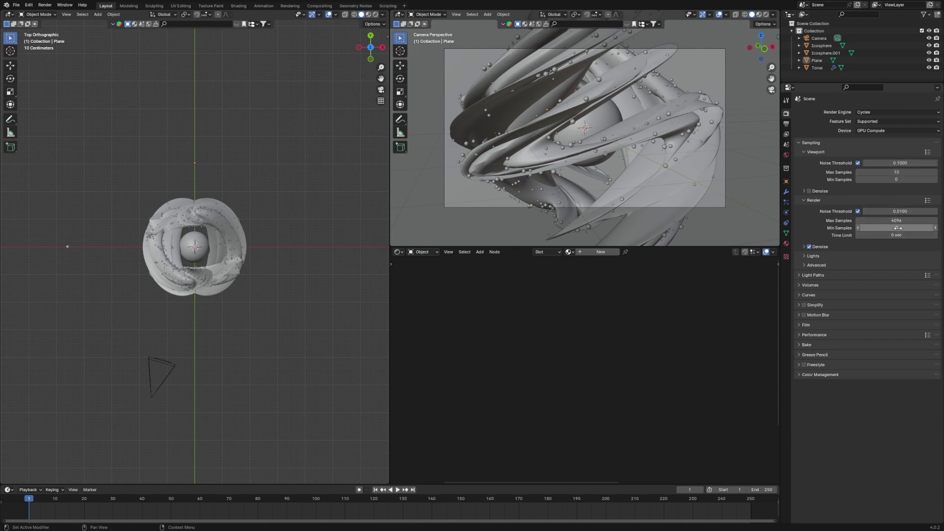
pyautogui.click(908, 220)
pyautogui.write('5')
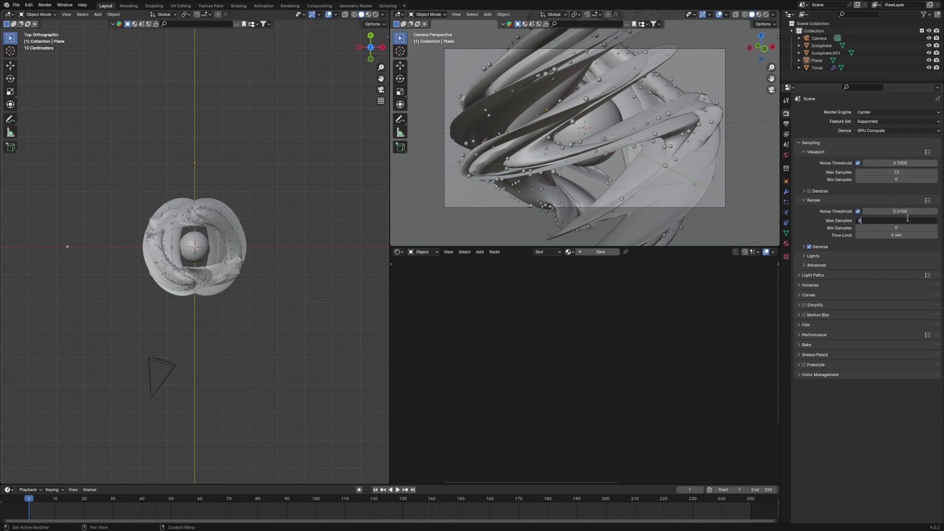
pyautogui.write('00')
pyautogui.press('Return')
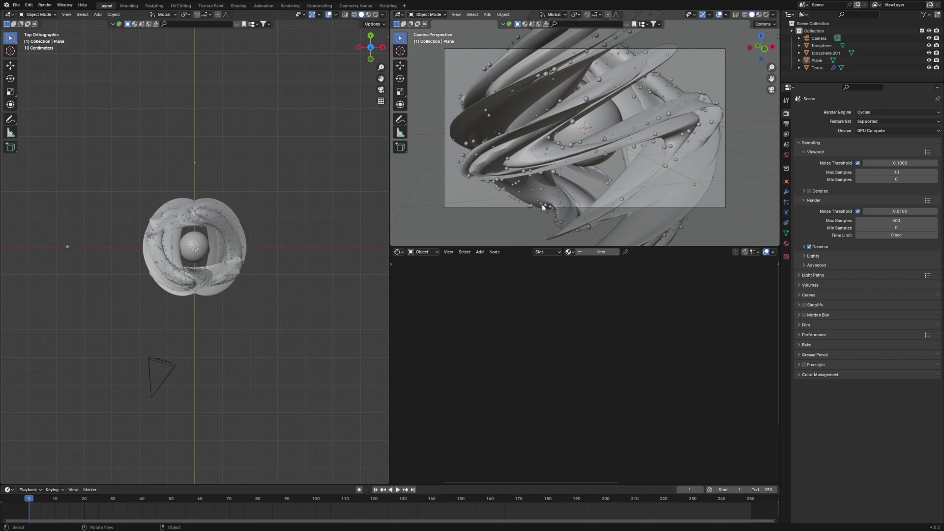
# Step: Preview the camera view in Rendered shading and enable Render Region in Output Properties
pyautogui.click(766, 14)
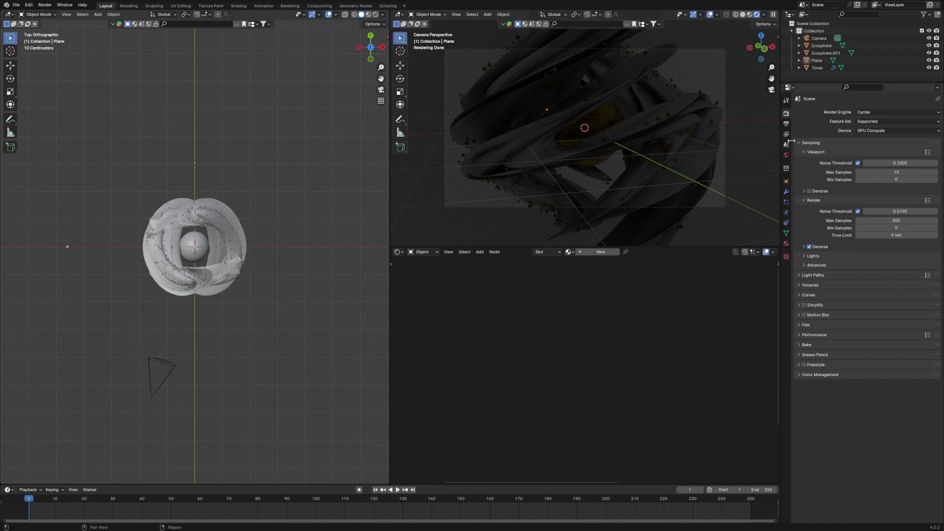
pyautogui.click(787, 124)
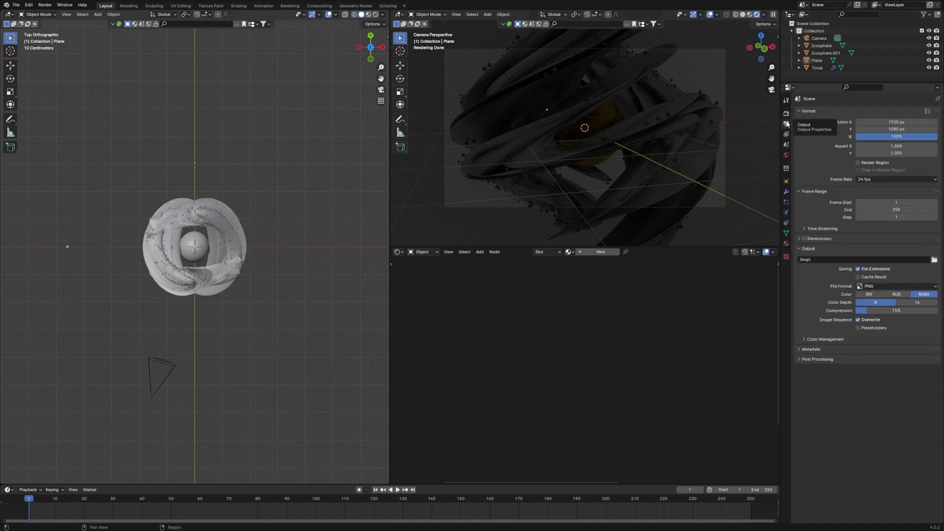
pyautogui.click(858, 162)
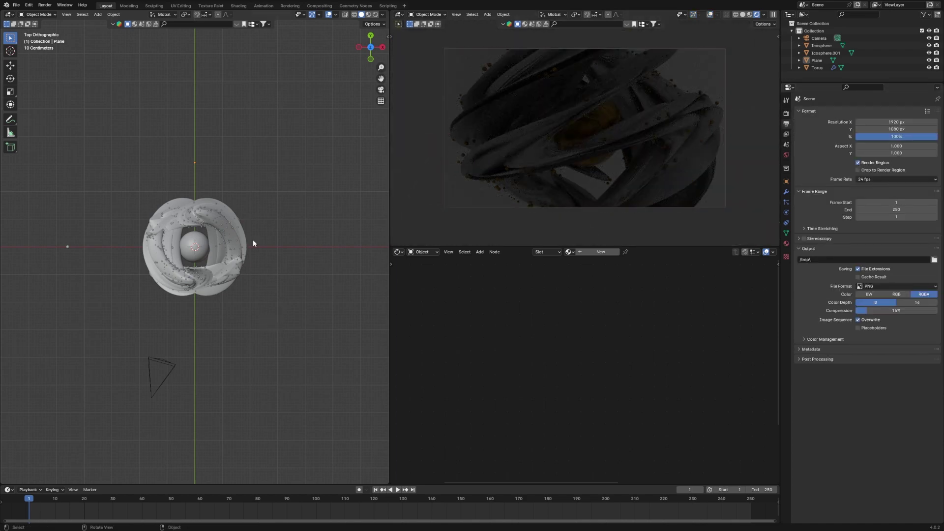
# Step: In front view, add an area light, move it up-right, and scale it about ninefold
pyautogui.press('KP_1')
pyautogui.scroll(-3, 287, 290)
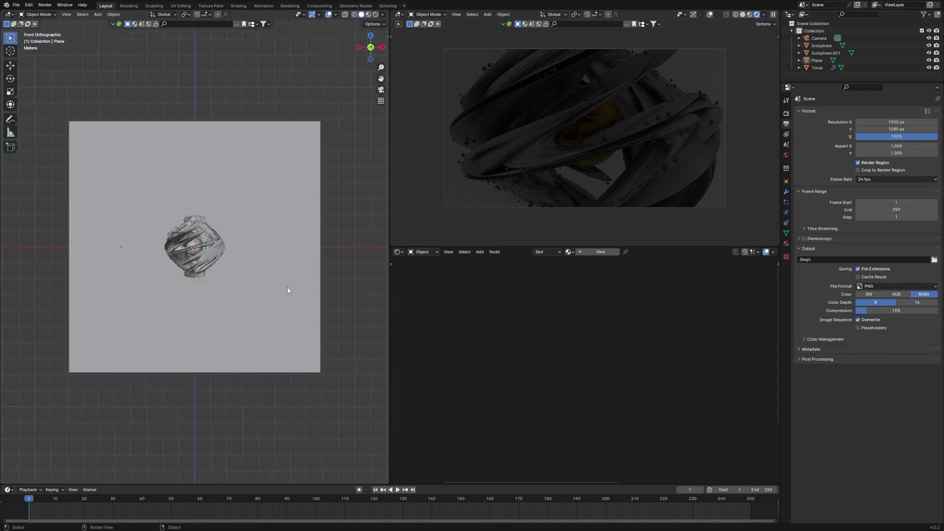
pyautogui.hotkey('shift', 'a')
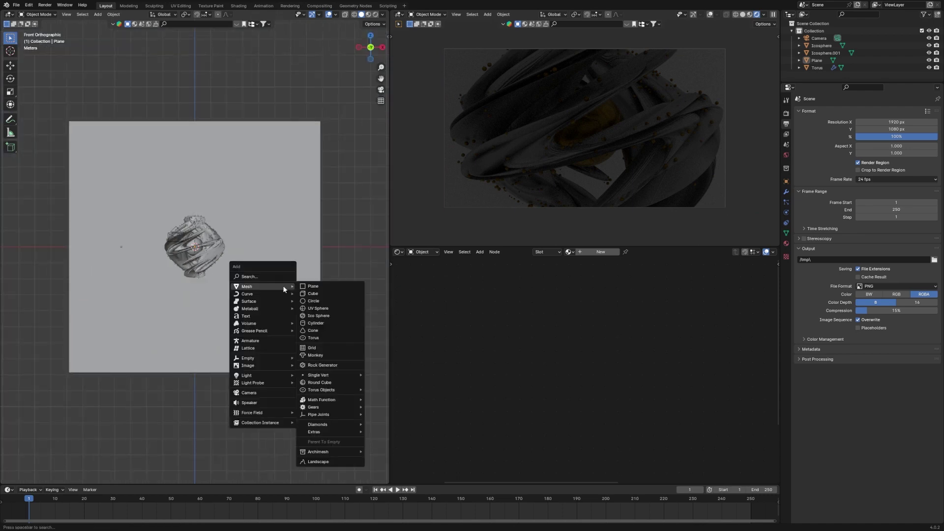
pyautogui.moveTo(255, 375)
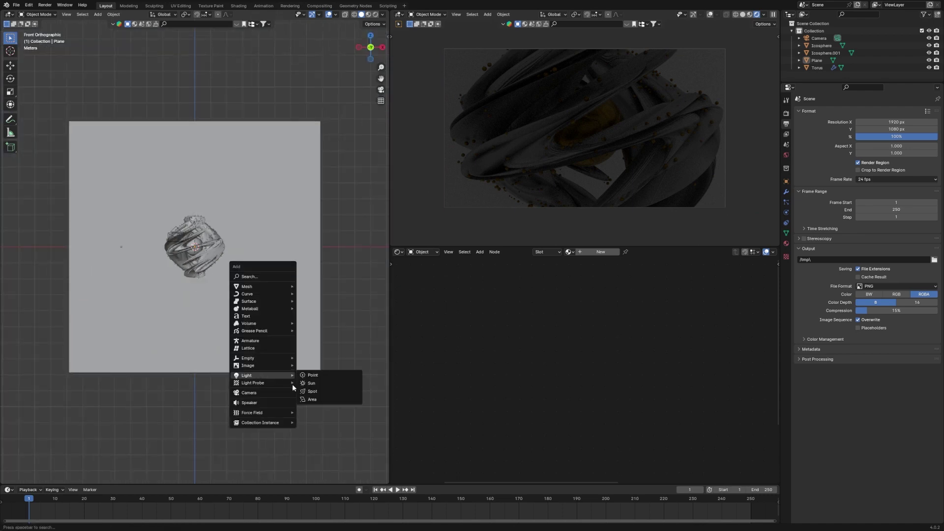
pyautogui.click(312, 399)
pyautogui.press('g')
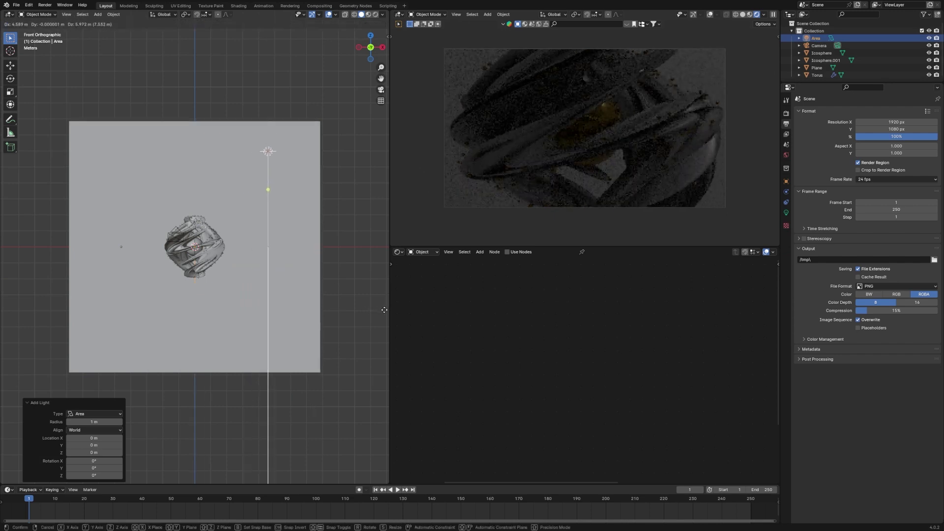
pyautogui.press('Return')
pyautogui.press('s')
pyautogui.click(152, 46)
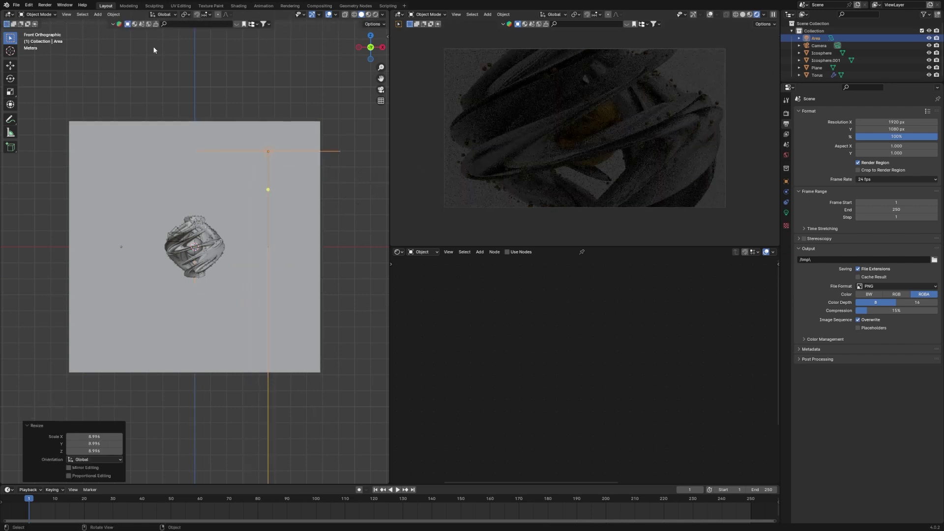
# Step: Set the area light's power to 3000 W
pyautogui.click(787, 213)
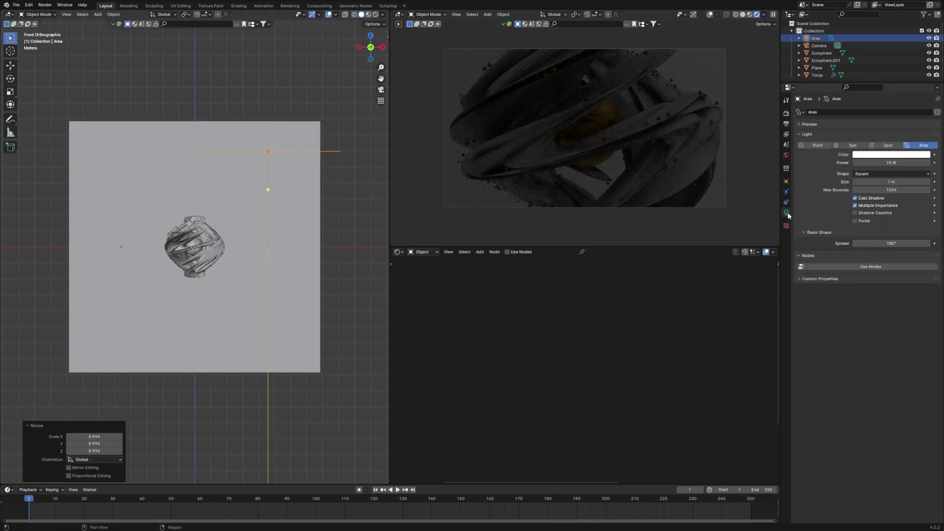
pyautogui.click(884, 166)
pyautogui.press('BackSpace')
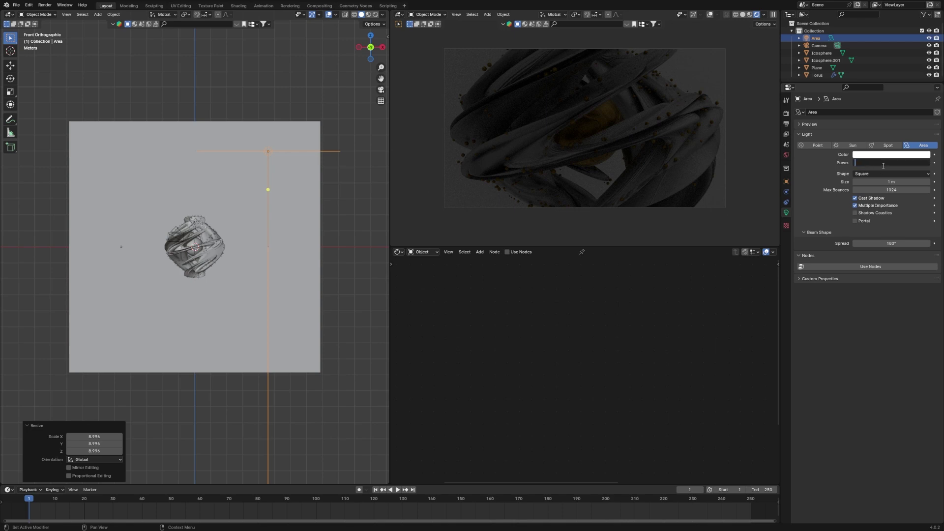
pyautogui.write('1000')
pyautogui.press('Return')
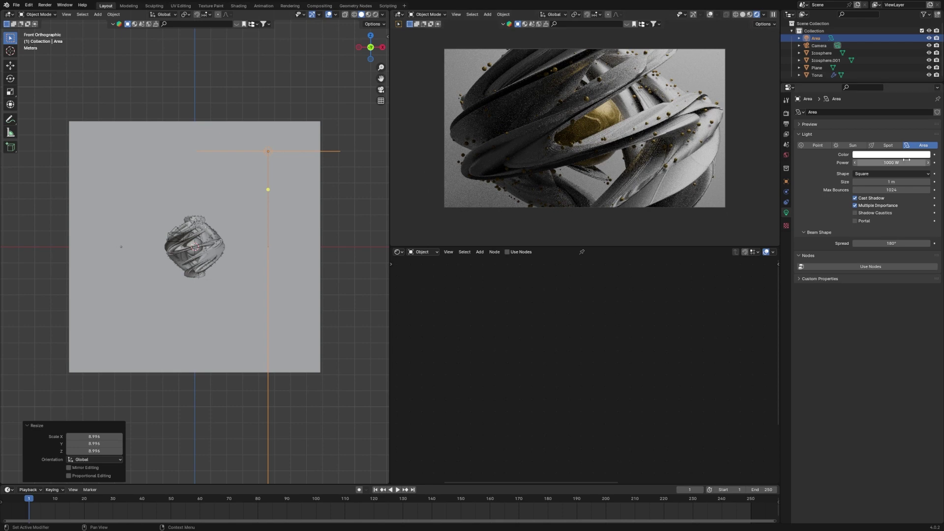
pyautogui.click(885, 163)
pyautogui.click(860, 163)
pyautogui.press('BackSpace')
pyautogui.press('BackSpace')
pyautogui.write('3')
pyautogui.press('Return')
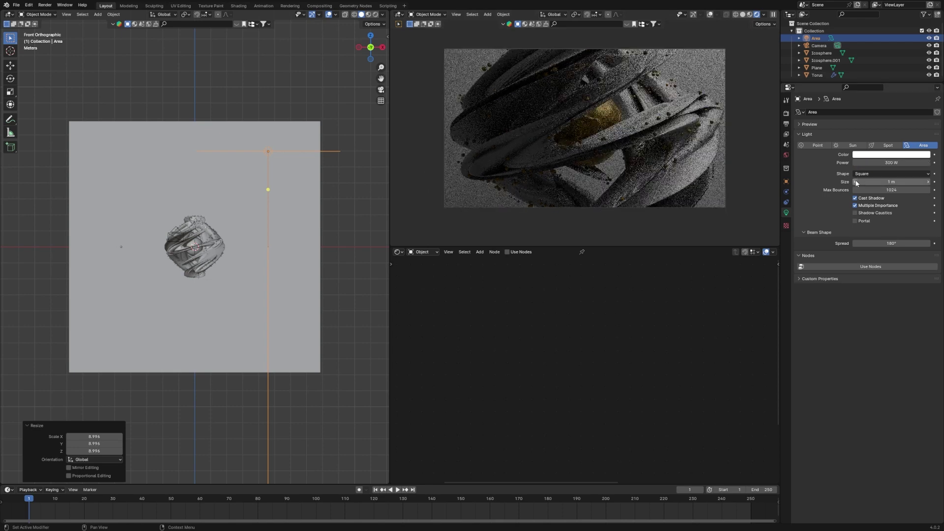
pyautogui.click(871, 154)
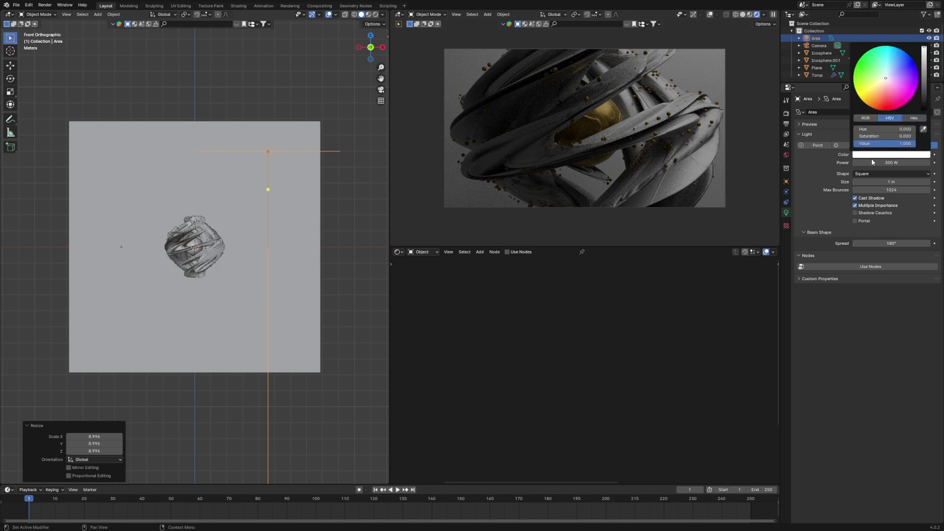
pyautogui.click(872, 162)
pyautogui.write('3000')
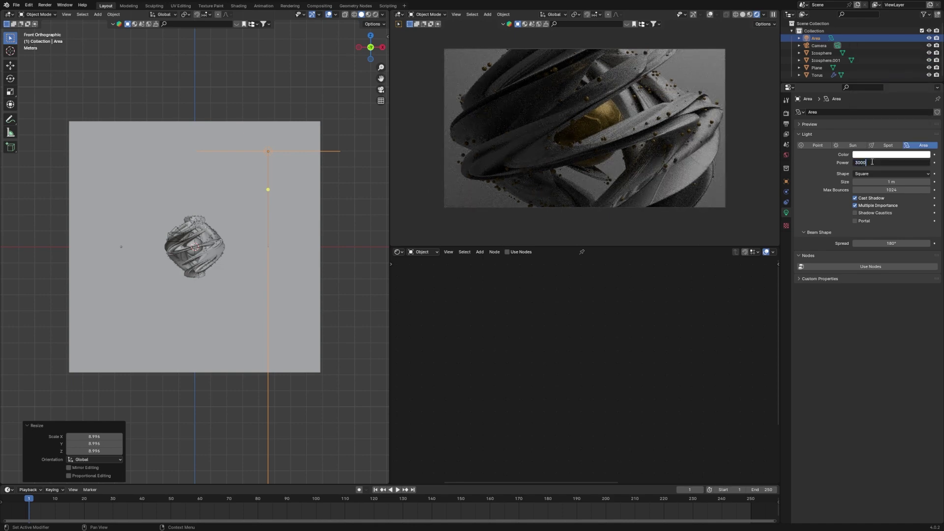
pyautogui.press('Return')
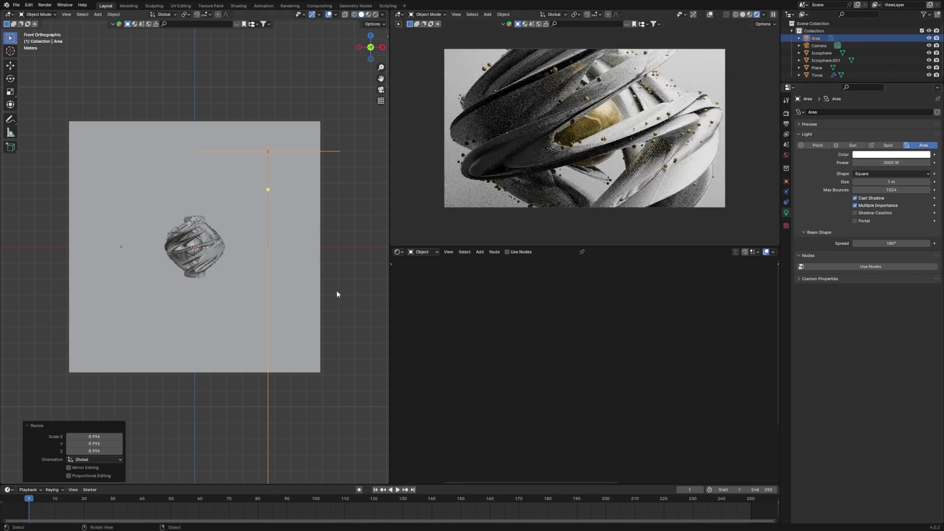
pyautogui.click(362, 307)
# Step: Save, then add a spot light, position it, and rotate it 45.6°
pyautogui.hotkey('ctrl', 's')
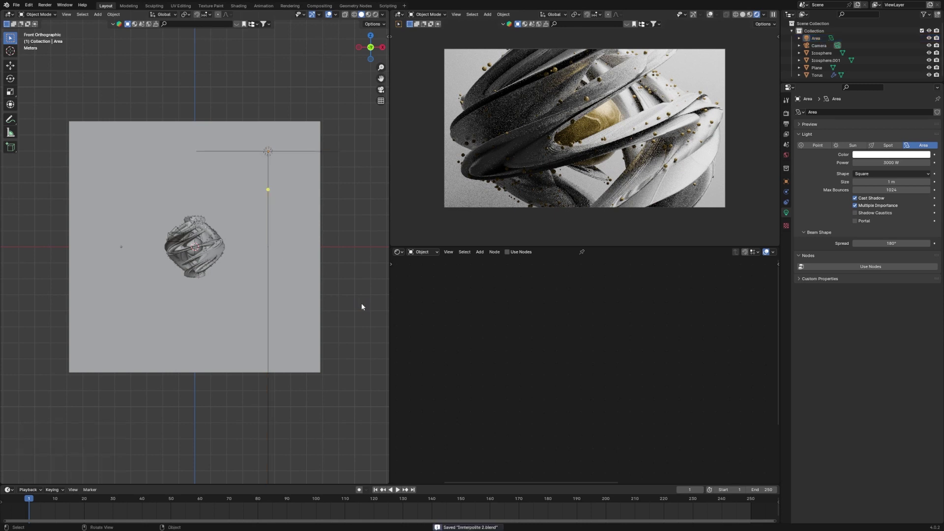
pyautogui.hotkey('shift', 'a')
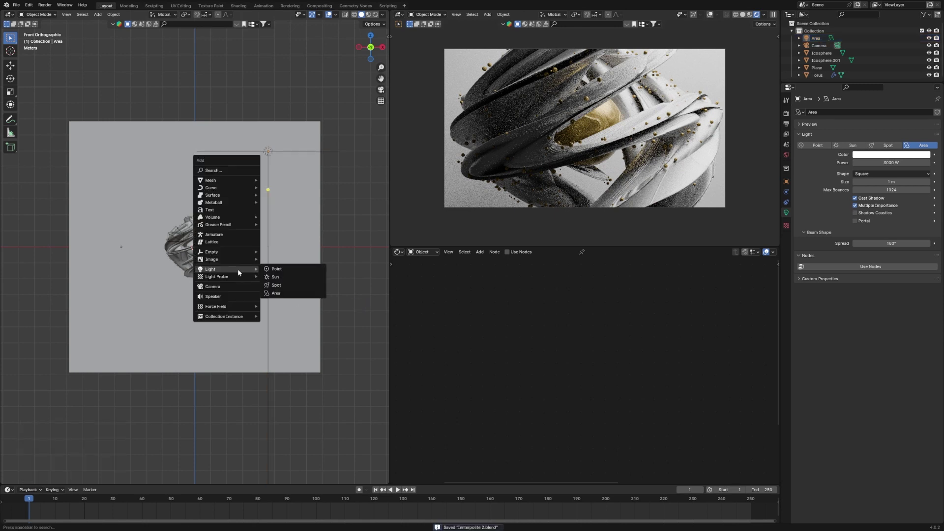
pyautogui.moveTo(231, 270)
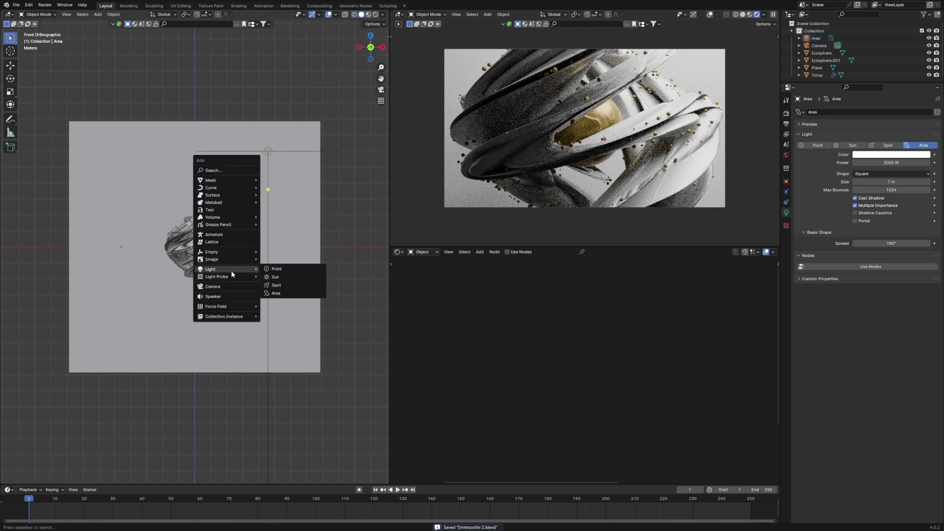
pyautogui.click(274, 285)
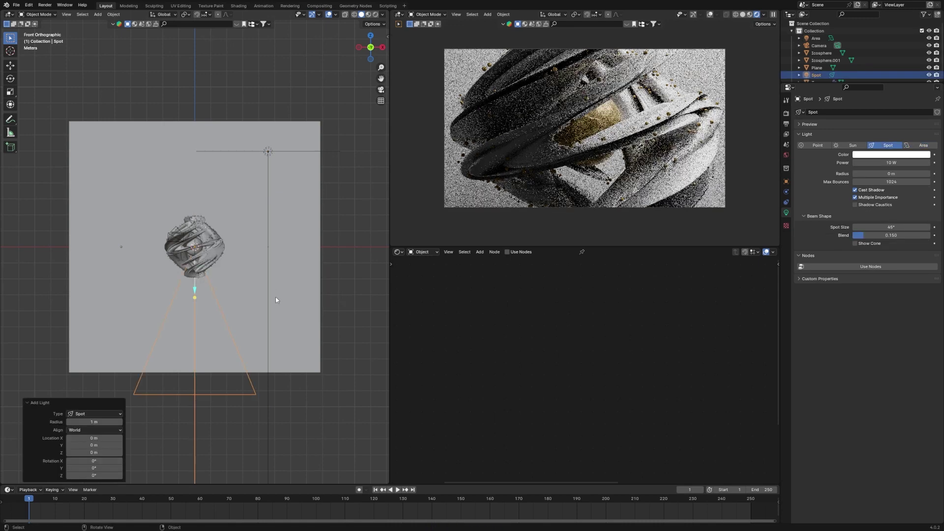
pyautogui.press('g')
pyautogui.click(341, 270)
pyautogui.press('r')
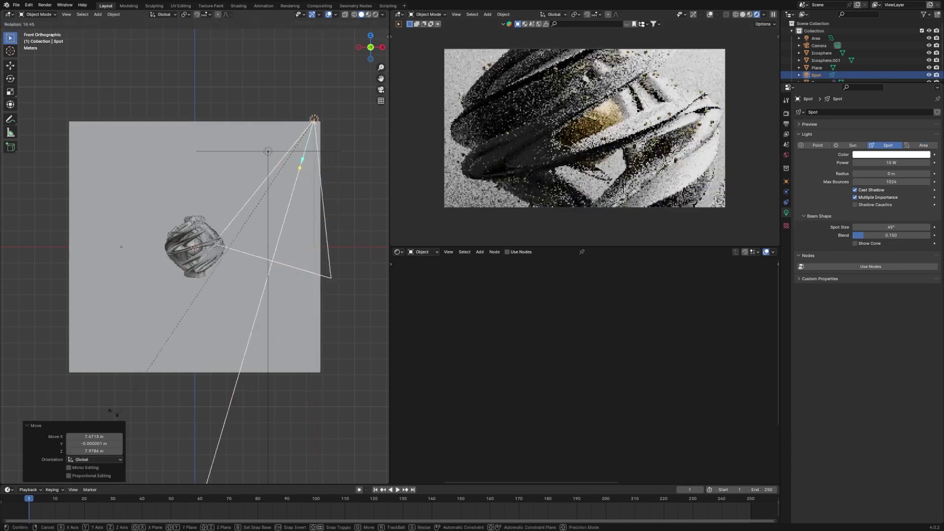
pyautogui.click(291, 347)
# Step: From top view, move the spot light about 12 m along Y and aim its cone at the sculpture
pyautogui.press('KP_7')
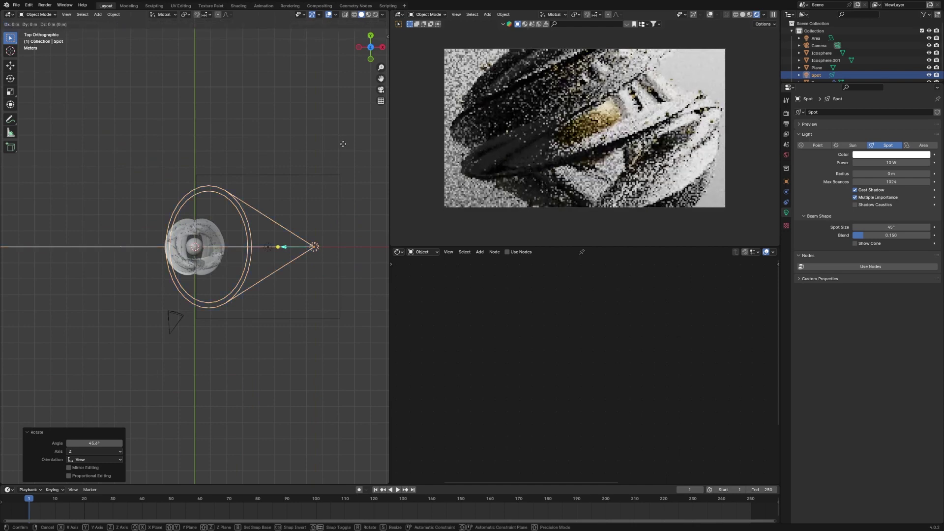
pyautogui.press('g')
pyautogui.press('y')
pyautogui.click(73, 306)
pyautogui.press('r')
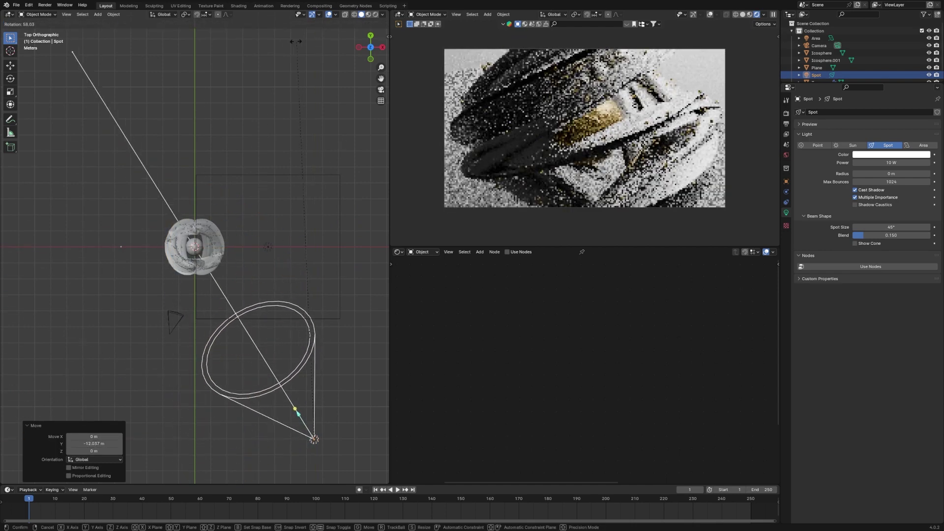
pyautogui.click(269, 43)
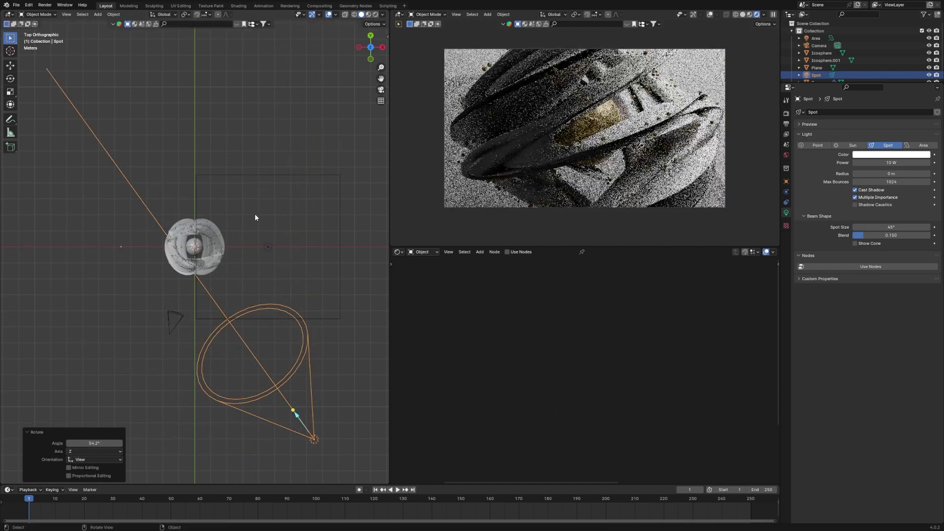
pyautogui.moveTo(255, 213); pyautogui.dragTo(212, 200, button='middle')
pyautogui.press('r')
pyautogui.click(302, 183)
pyautogui.press('r')
pyautogui.click(235, 255)
pyautogui.press('KP_7')
pyautogui.press('r')
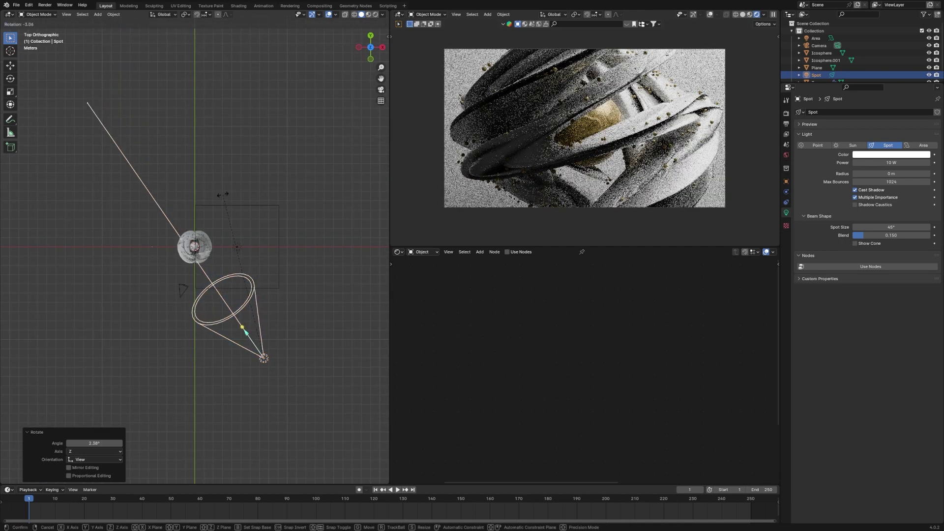
pyautogui.click(218, 199)
pyautogui.moveTo(217, 199); pyautogui.dragTo(268, 193, button='middle')
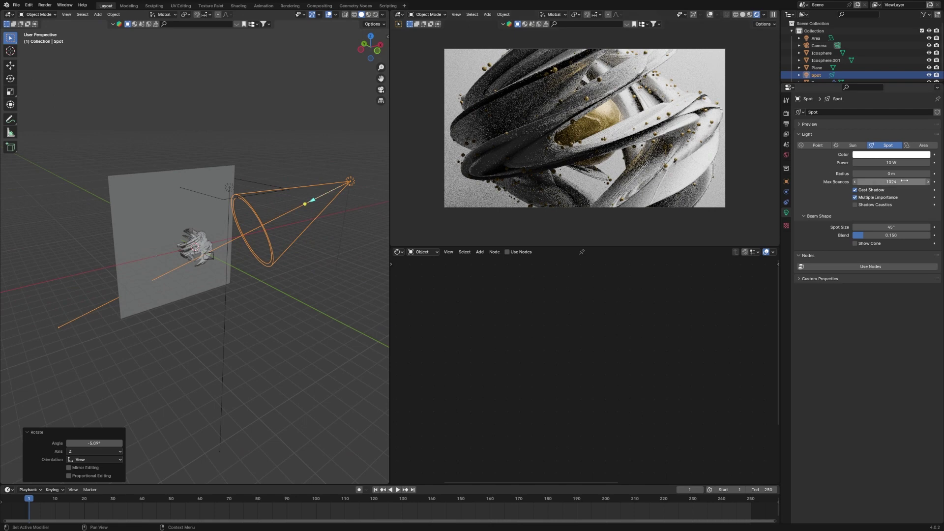
# Step: Set the spot light's power to 4000 W
pyautogui.click(908, 162)
pyautogui.write('1000')
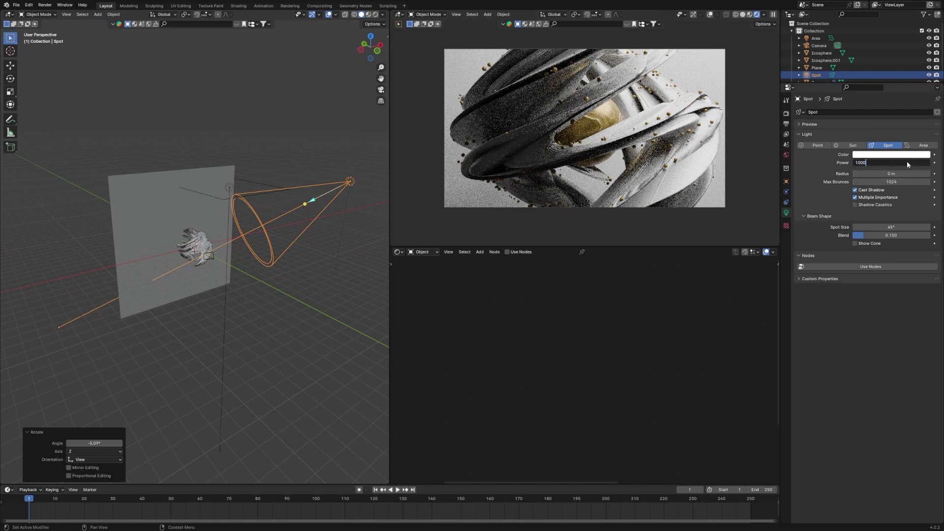
pyautogui.press('Return')
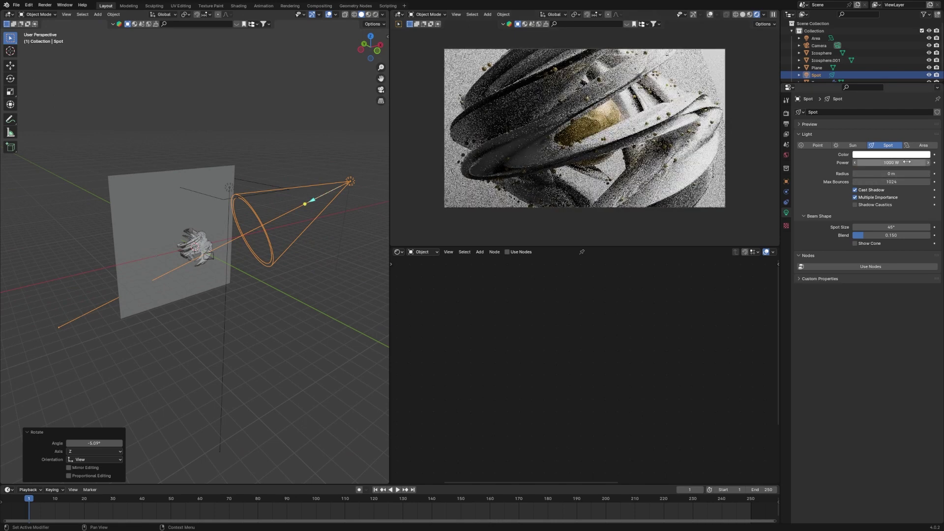
pyautogui.click(858, 163)
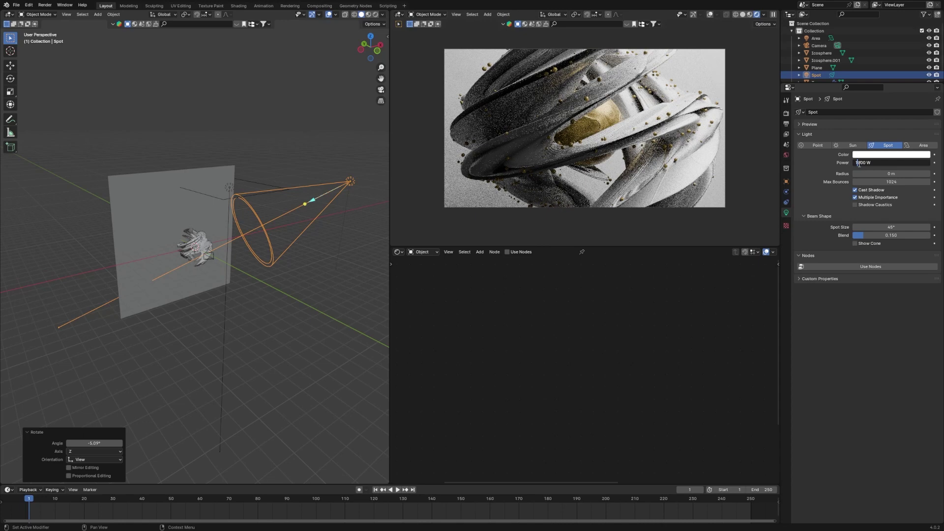
pyautogui.write('4000')
pyautogui.press('Return')
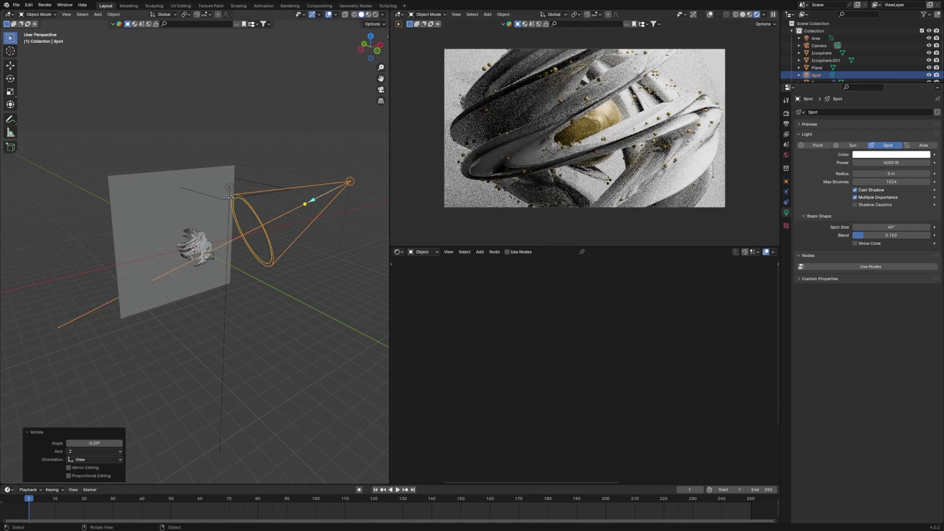
pyautogui.click(232, 189)
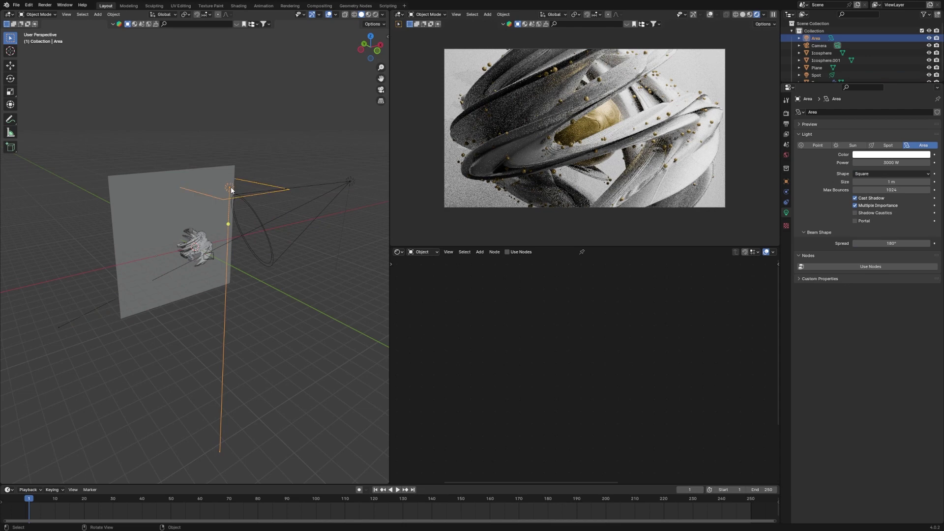
# Step: Select the spot light and narrow its Spot Size to about 5.8°
pyautogui.click(249, 224)
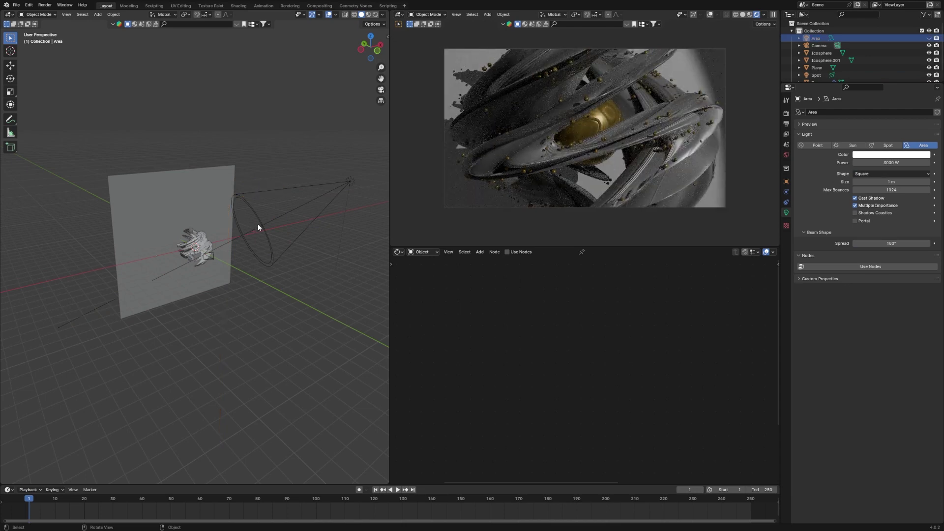
pyautogui.moveTo(272, 231); pyautogui.dragTo(248, 232)
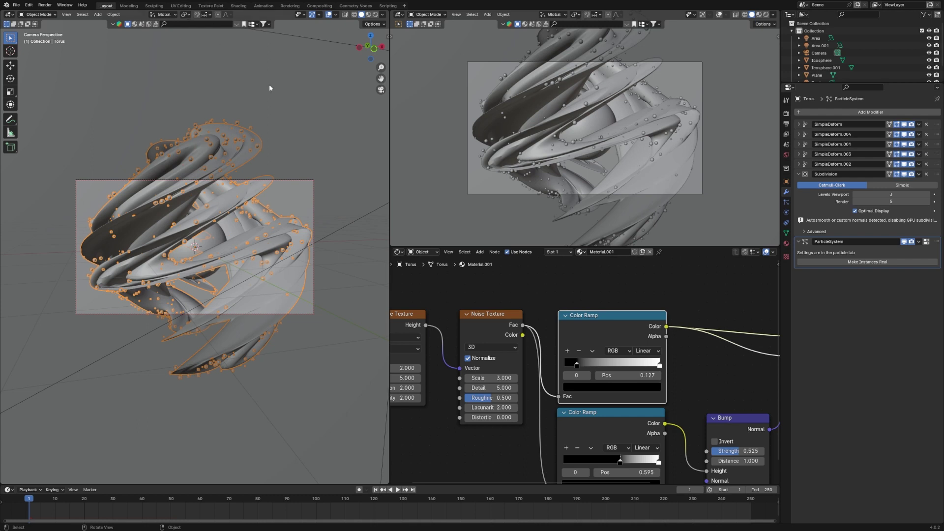
# Step: Make the particle instances real and delete the torus's ParticleSystem modifier
pyautogui.click(887, 261)
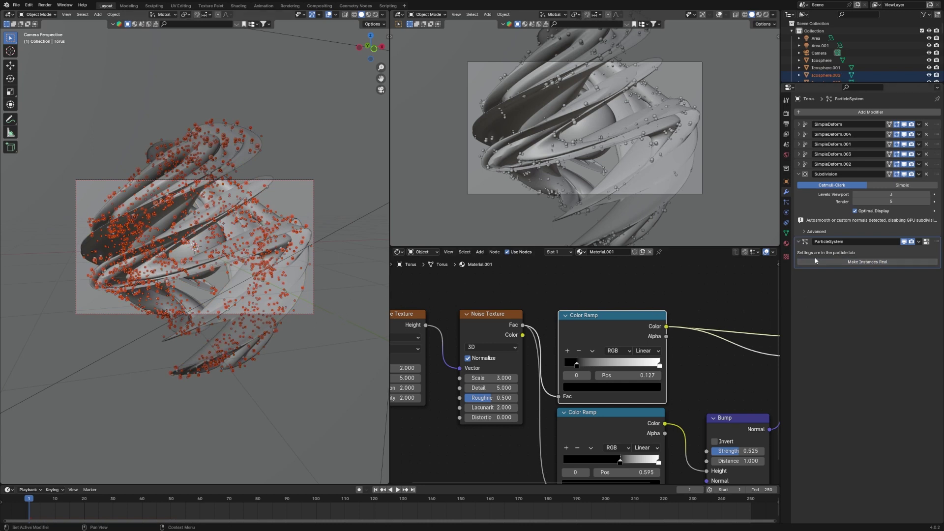
pyautogui.hotkey('ctrl', 'x')
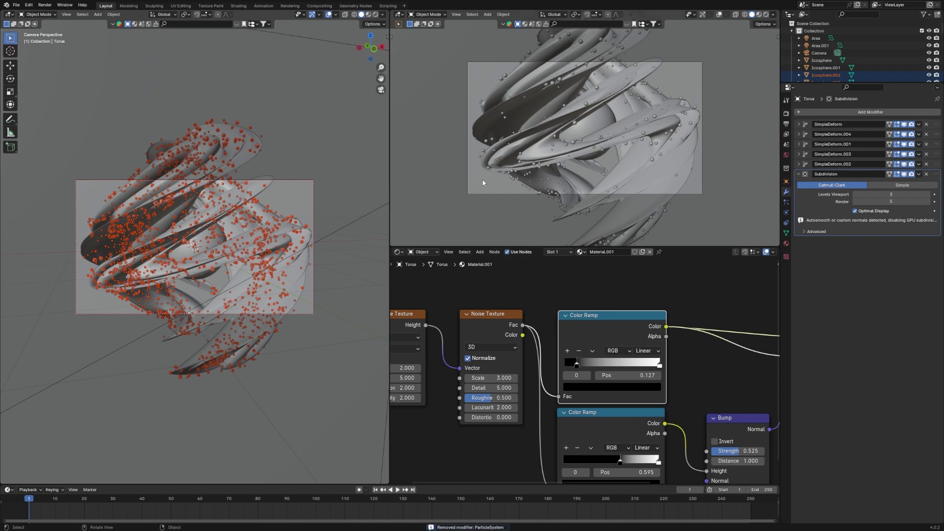
pyautogui.scroll(2, 689, 178)
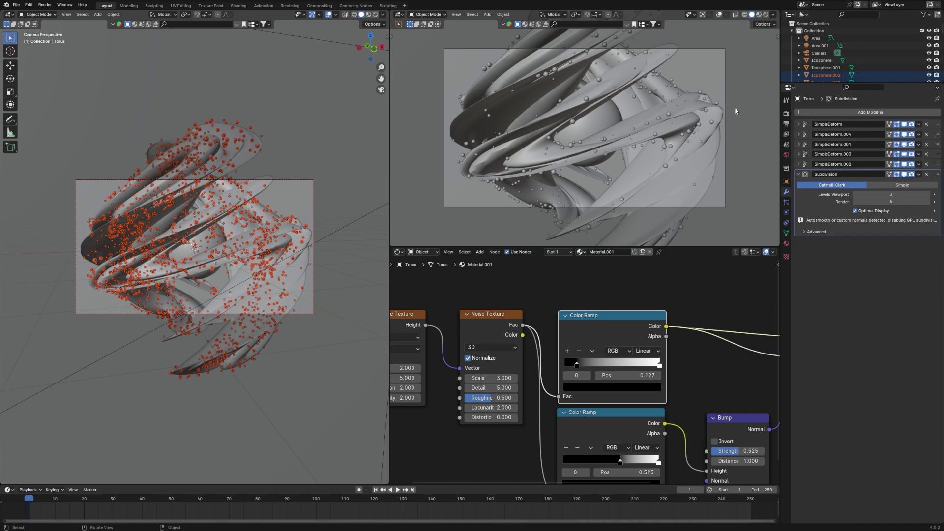
pyautogui.moveTo(622, 95); pyautogui.dragTo(739, 114, button='middle')
# Step: Return to camera view, save the file, and show Rendered shading
pyautogui.press('`')
pyautogui.click(709, 140)
pyautogui.hotkey('ctrl', 's')
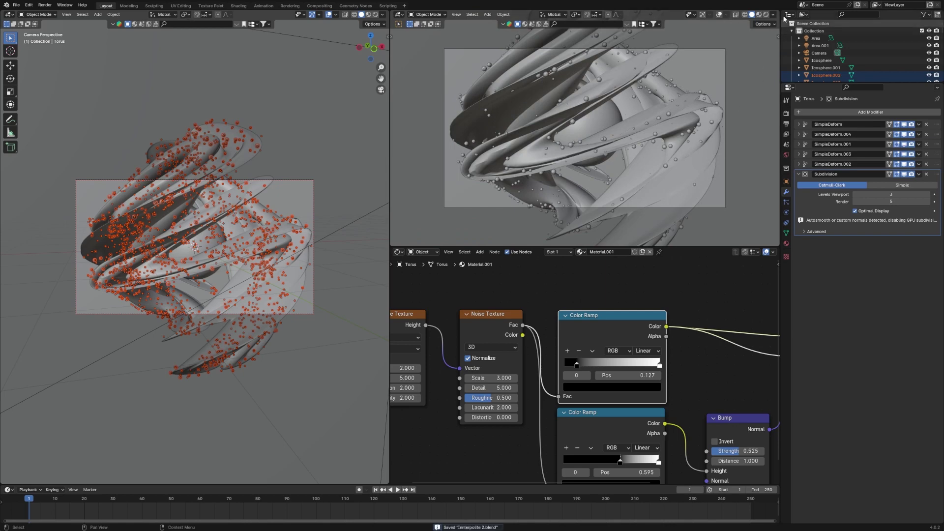
pyautogui.click(766, 14)
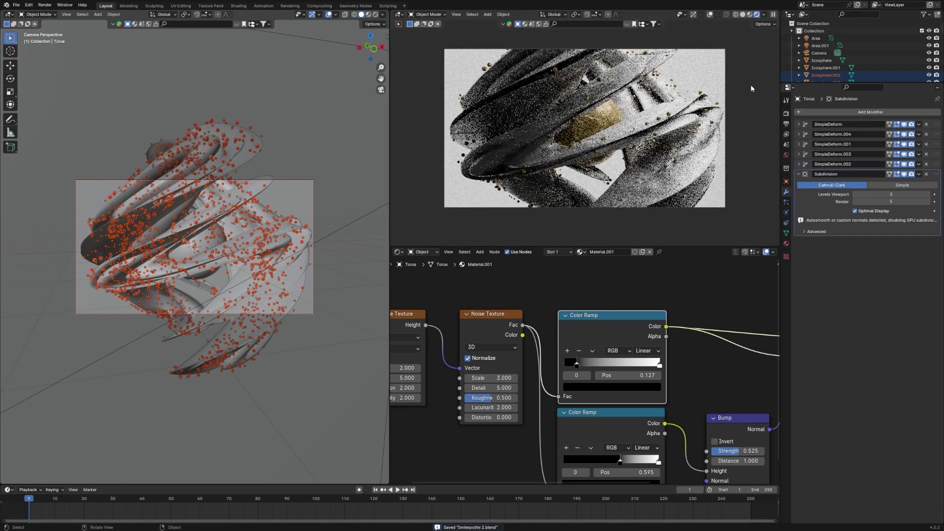